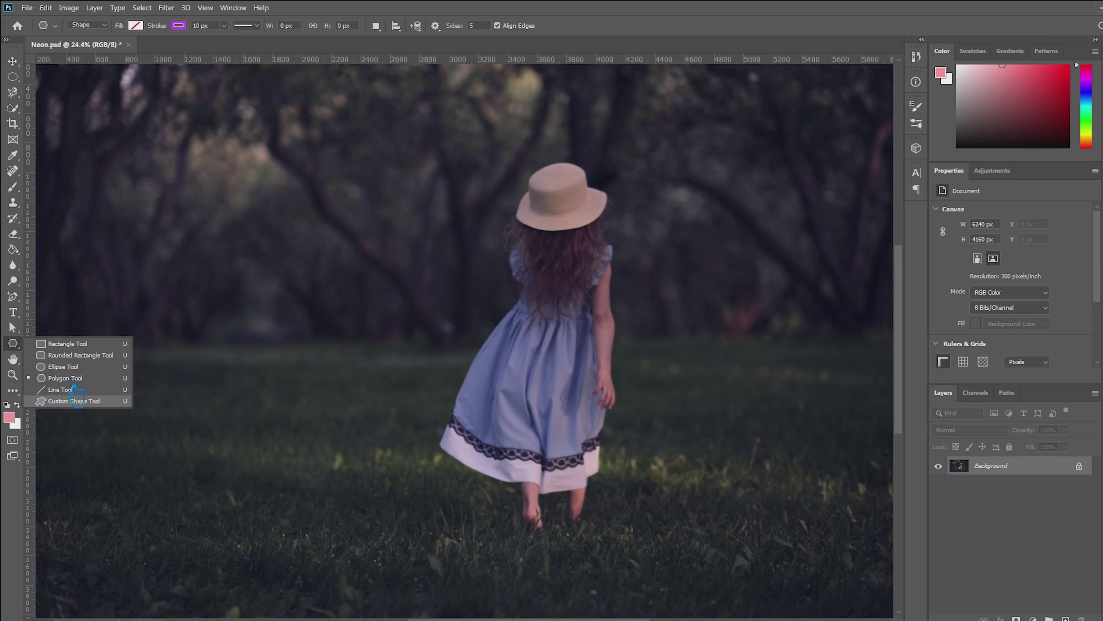
Draw a wide, flat ellipse about 1856 × 240 px around the girl's waist with the Ellipse Tool
click(71, 367)
drag(417, 299, 700, 343)
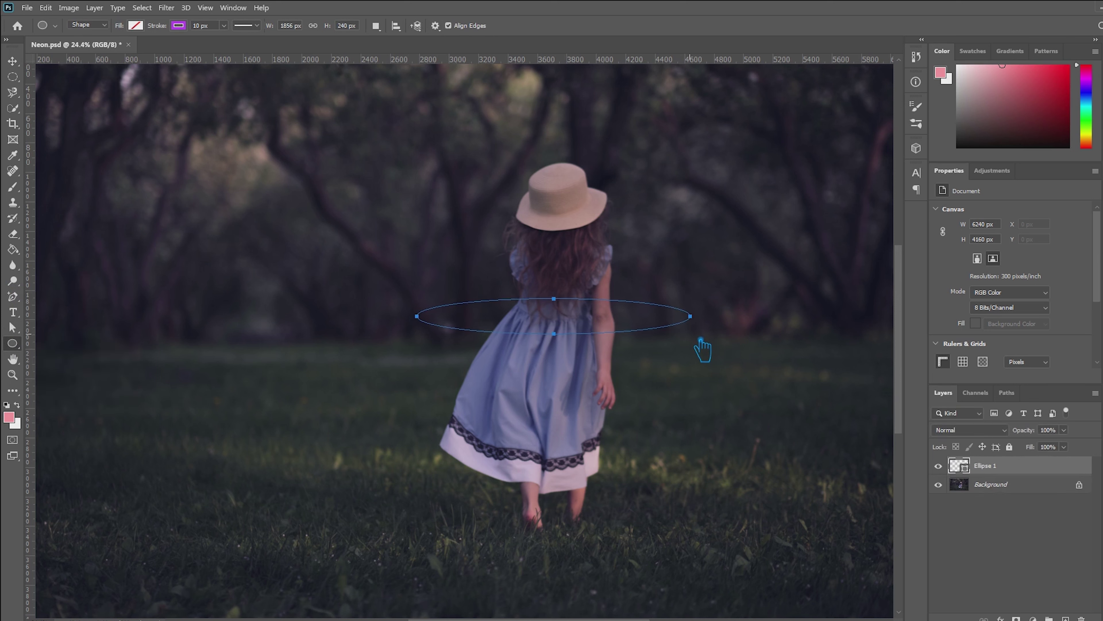
click(14, 62)
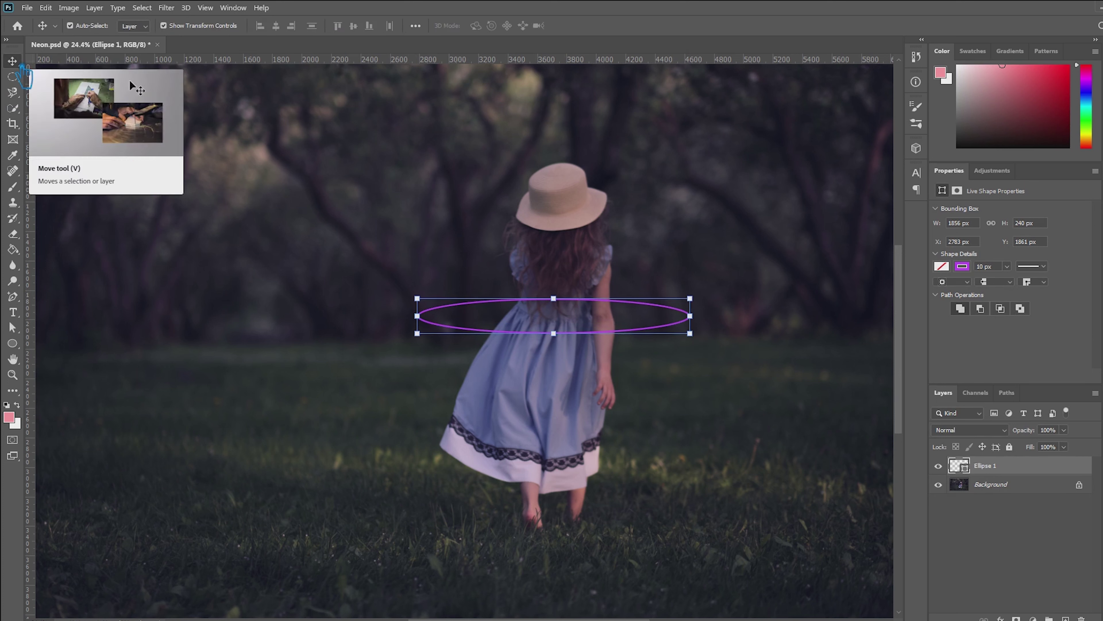
Set the ellipse's stroke width to 30 px after trying 20 px
click(12, 344)
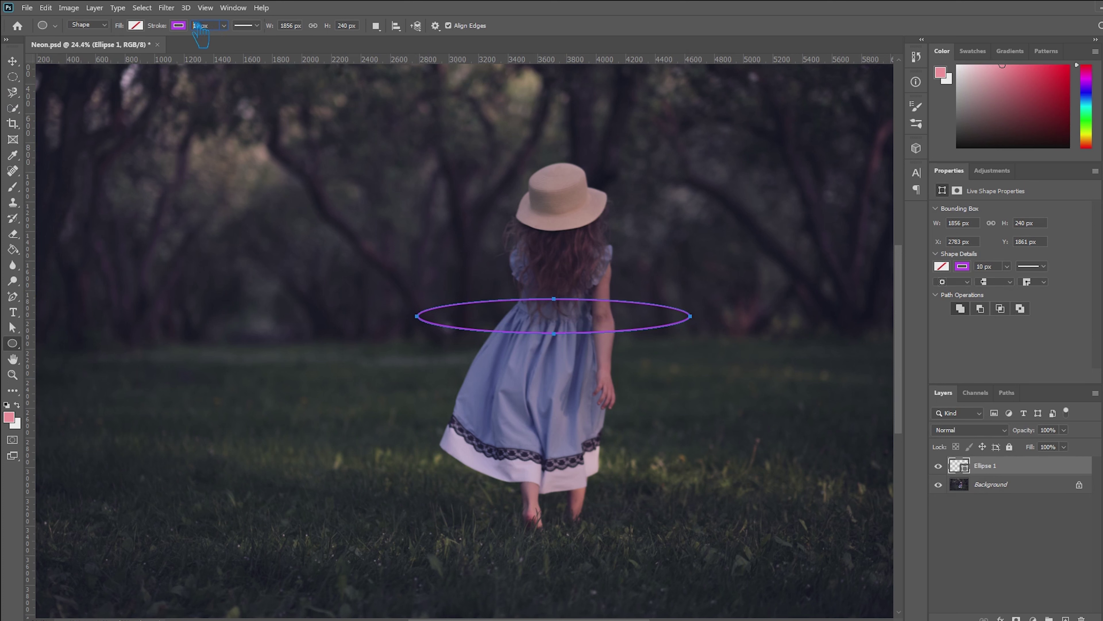
text(20)
key(Return)
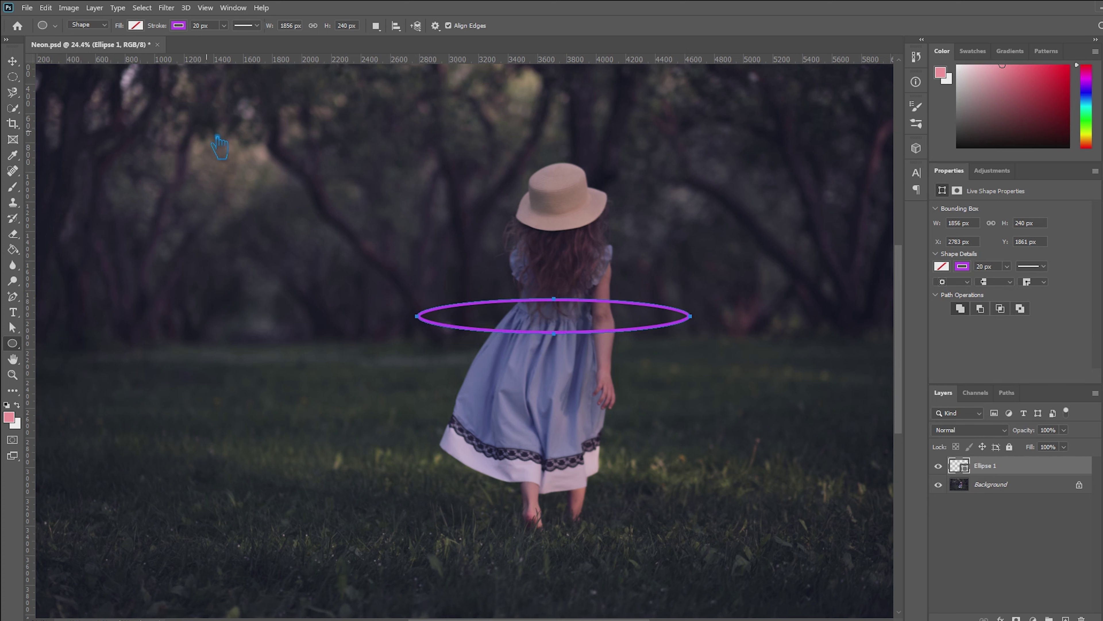
double_click(195, 27)
key(Return)
click(12, 61)
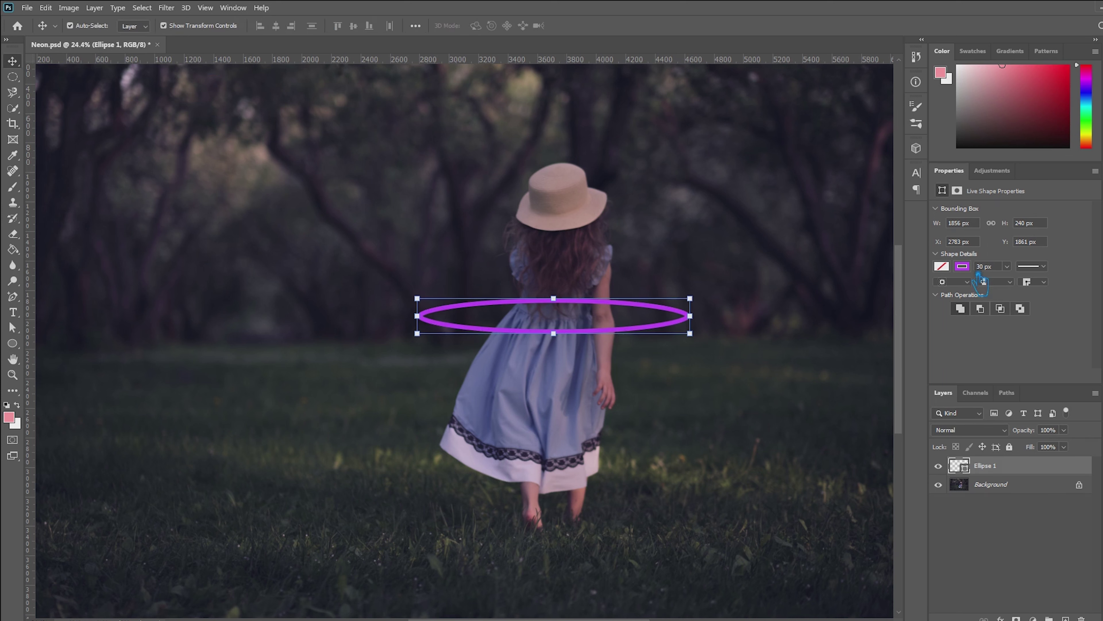
Change the ellipse's stroke colour to light orange by pasting the copied colour code into the colour picker
click(12, 344)
click(179, 26)
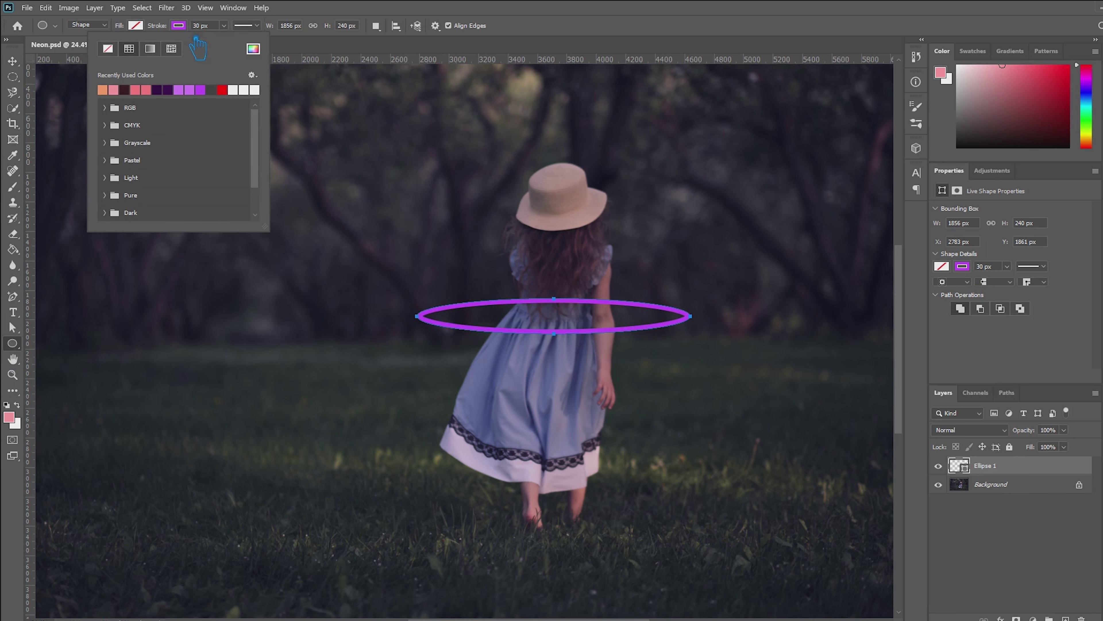
click(253, 49)
key(ctrl+v)
click(986, 84)
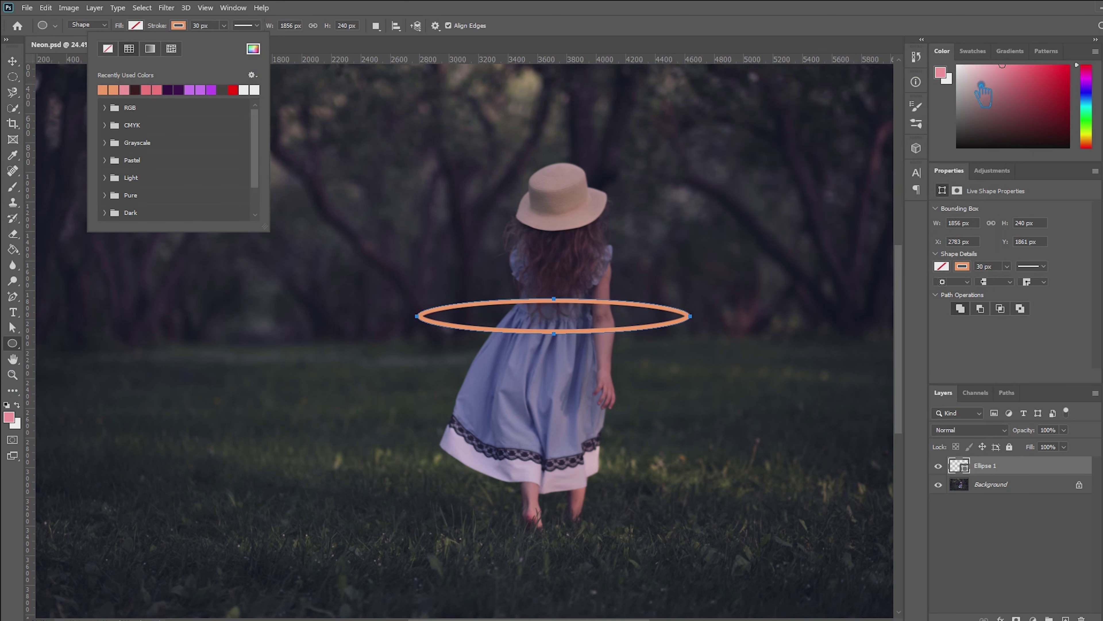
click(609, 27)
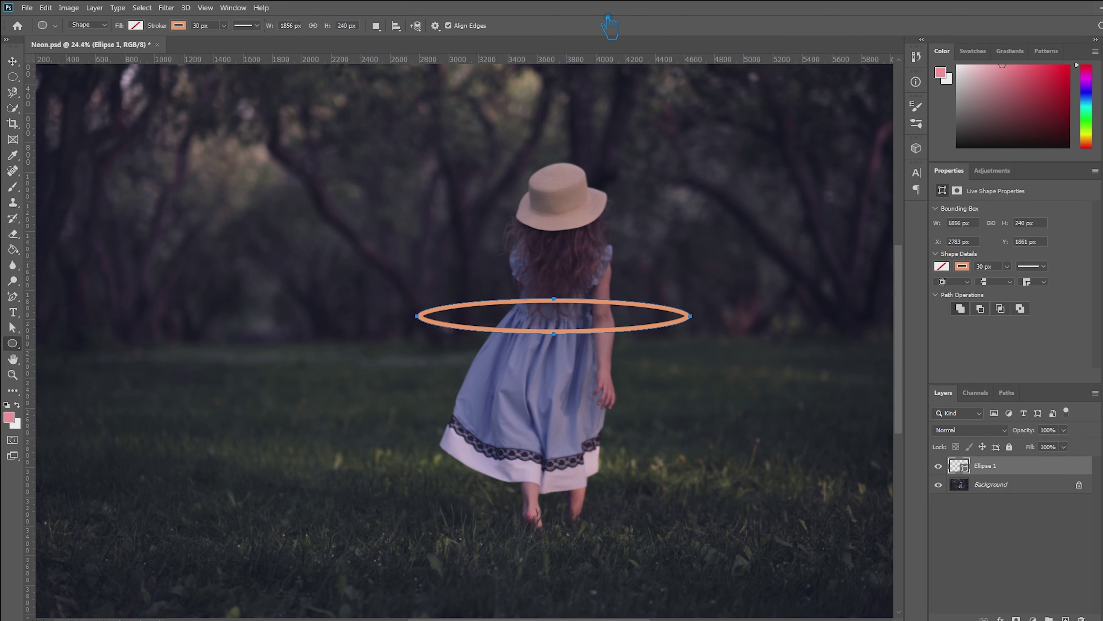
Duplicate the Background layer and select the girl on the copy with the Subject selection command
click(1018, 494)
key(ctrl+j)
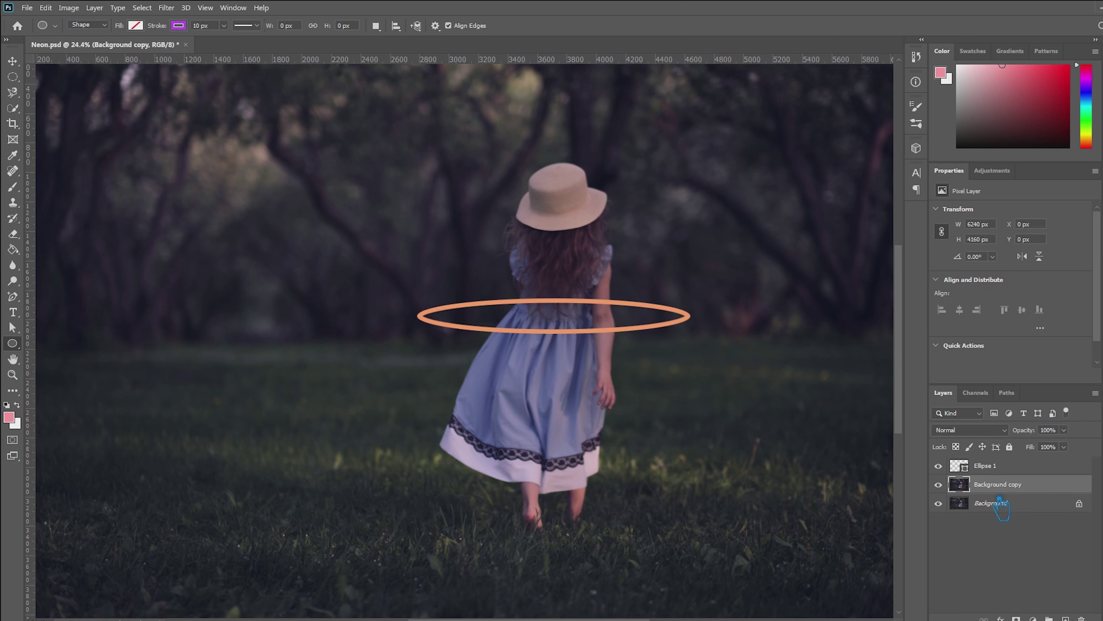
click(174, 8)
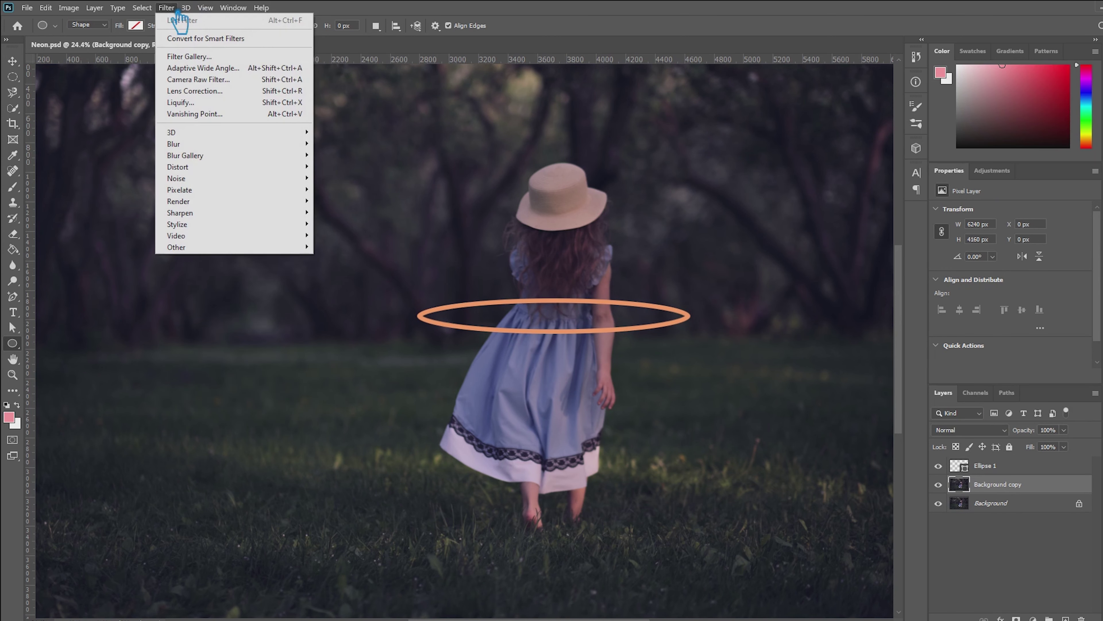
mouse_move(143, 8)
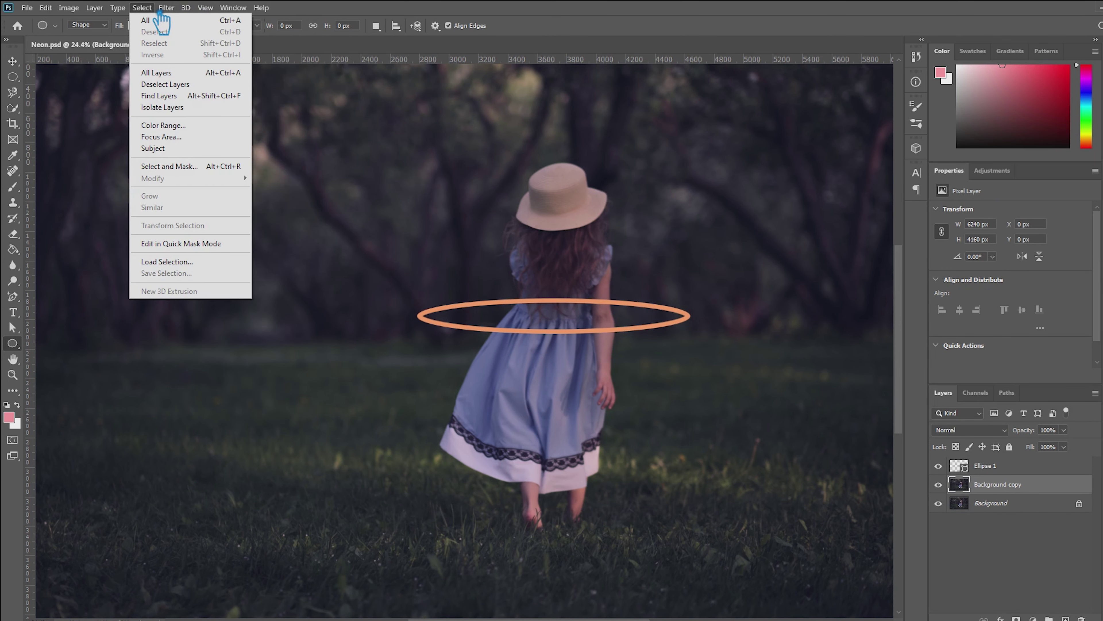
click(159, 149)
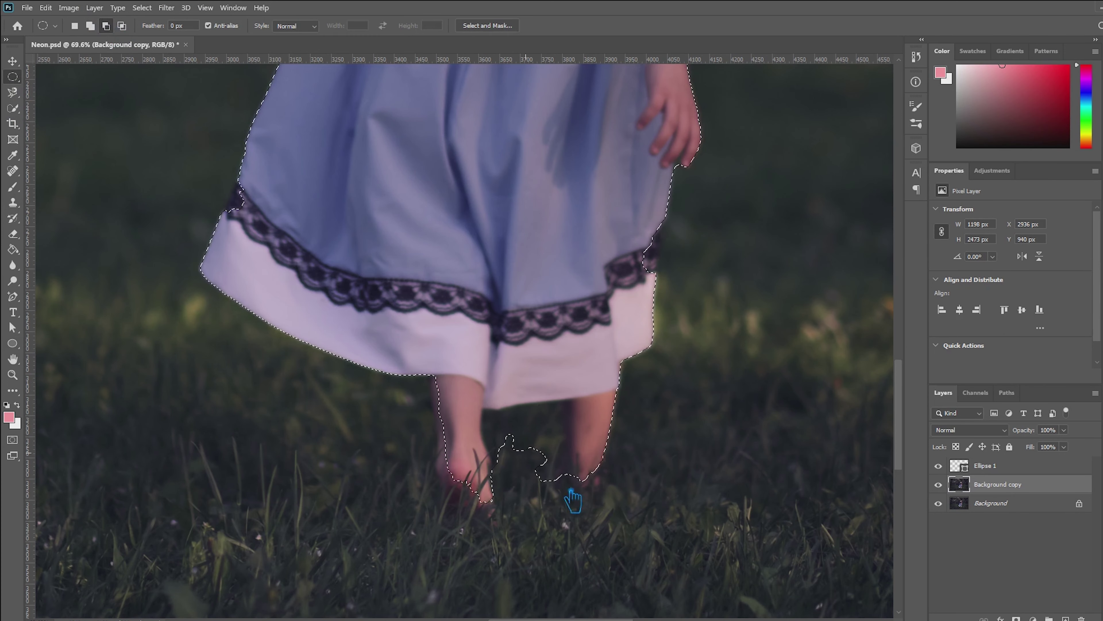
Subtract the grass area between the girl's legs from the selection with the Elliptical Marquee Tool
drag(574, 511, 517, 407)
drag(532, 477, 495, 423)
scroll(578, 224, down, 5)
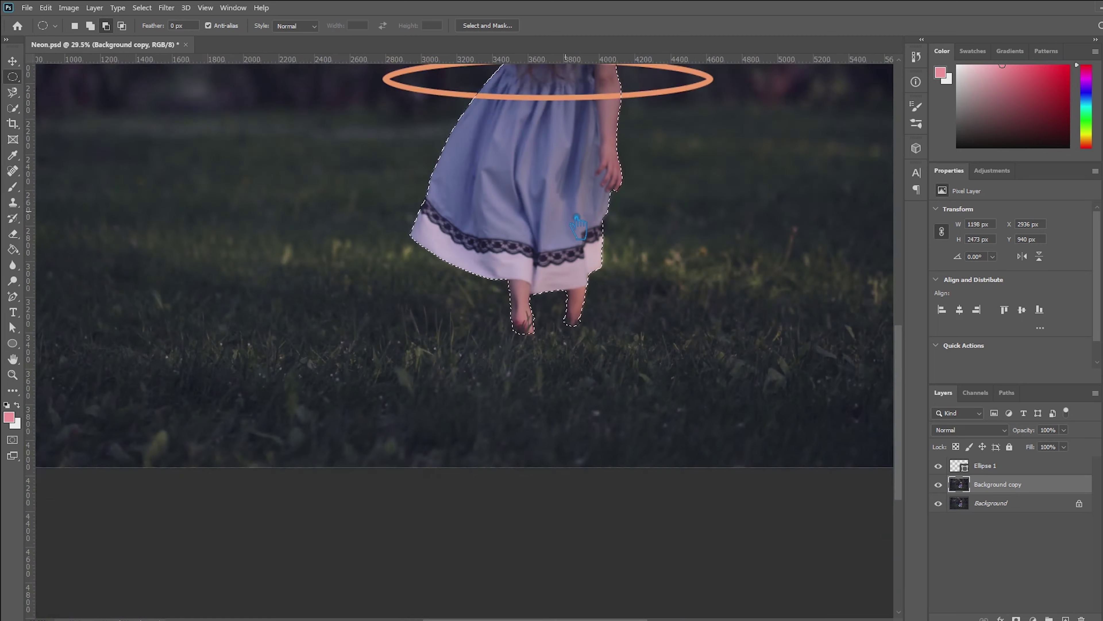
key(ctrl+0)
Add a layer mask to the Background copy layer from the selection and save the document
key(v)
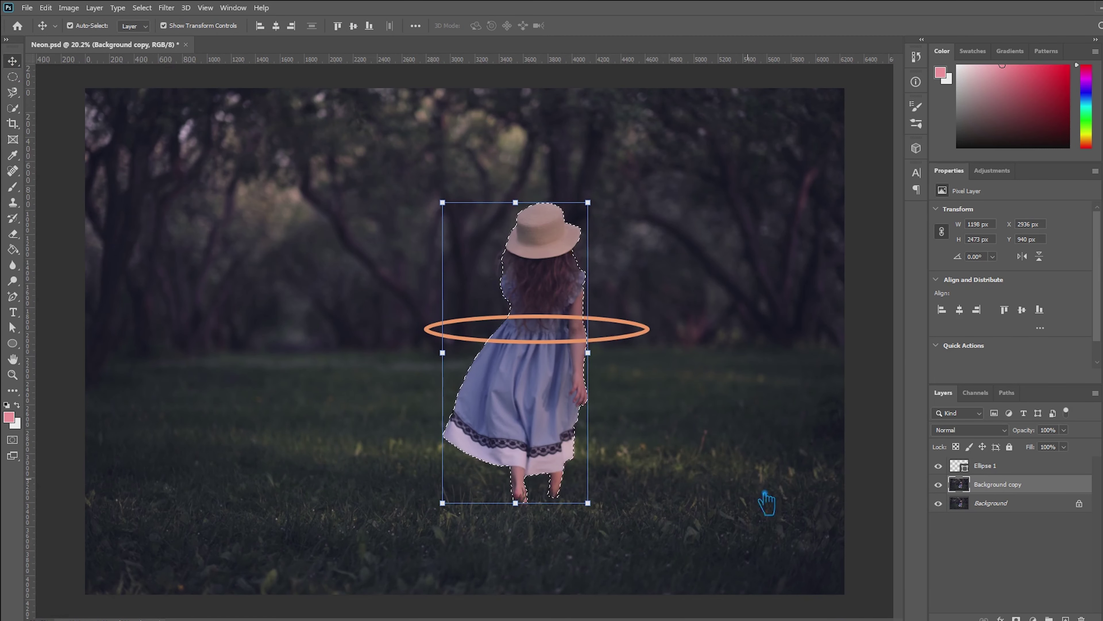
click(1017, 617)
click(1014, 582)
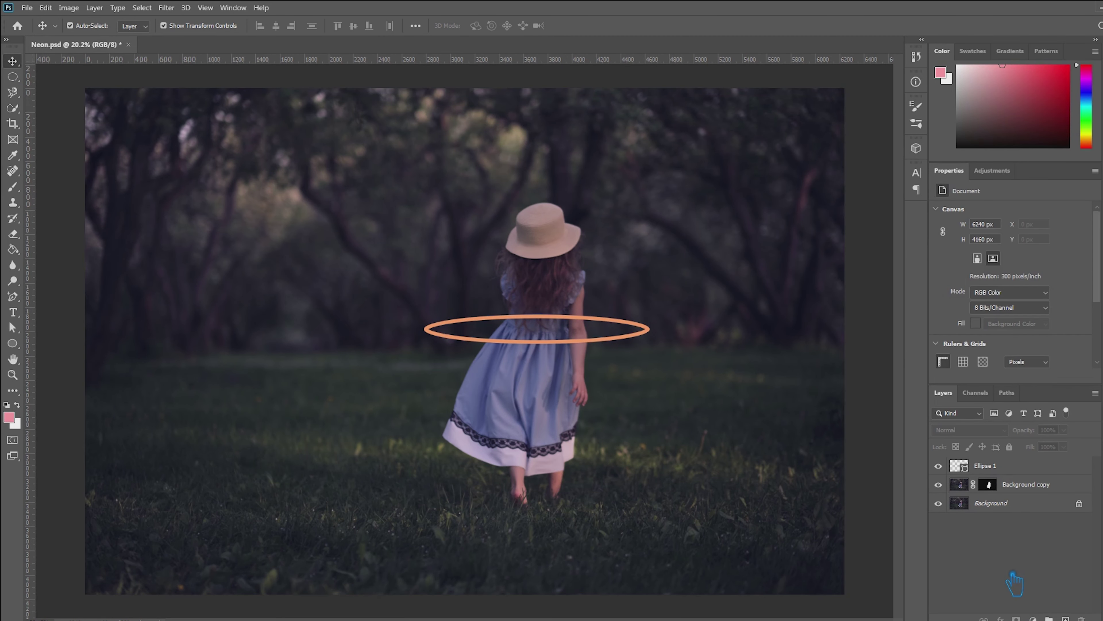
key(ctrl+s)
click(713, 181)
click(578, 350)
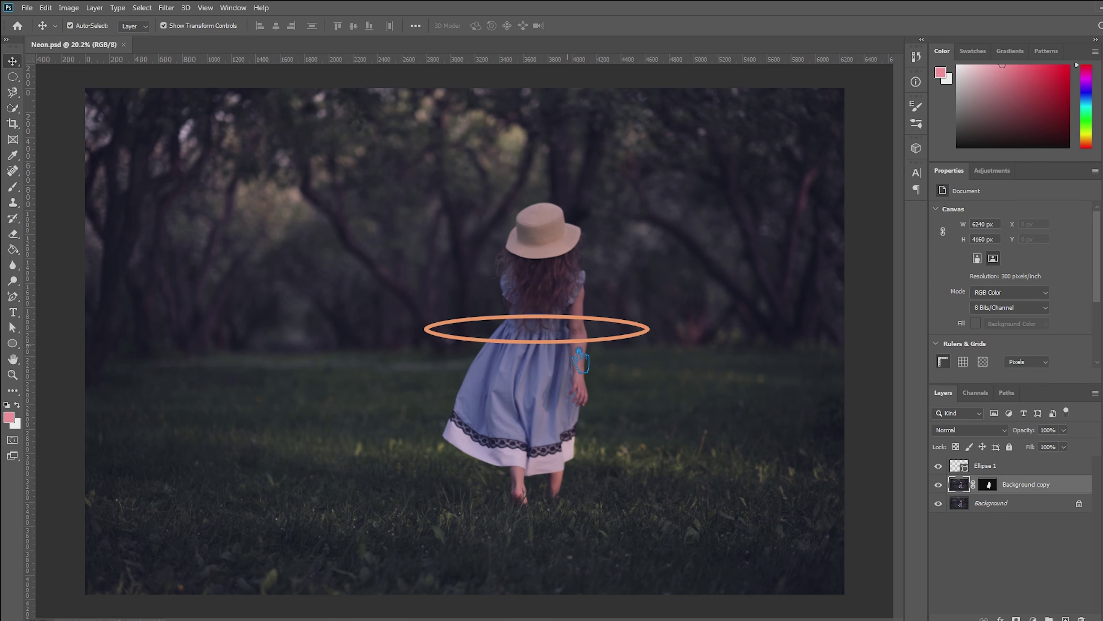
Scale the Ellipse 1 shape to about 118.6% and lower it slightly over the top of the girl's skirt
click(1034, 466)
key(ctrl+t)
drag(537, 343, 545, 362)
mouse_move(537, 315)
mouse_down()
mouse_move(538, 299)
mouse_move(537, 325)
mouse_up()
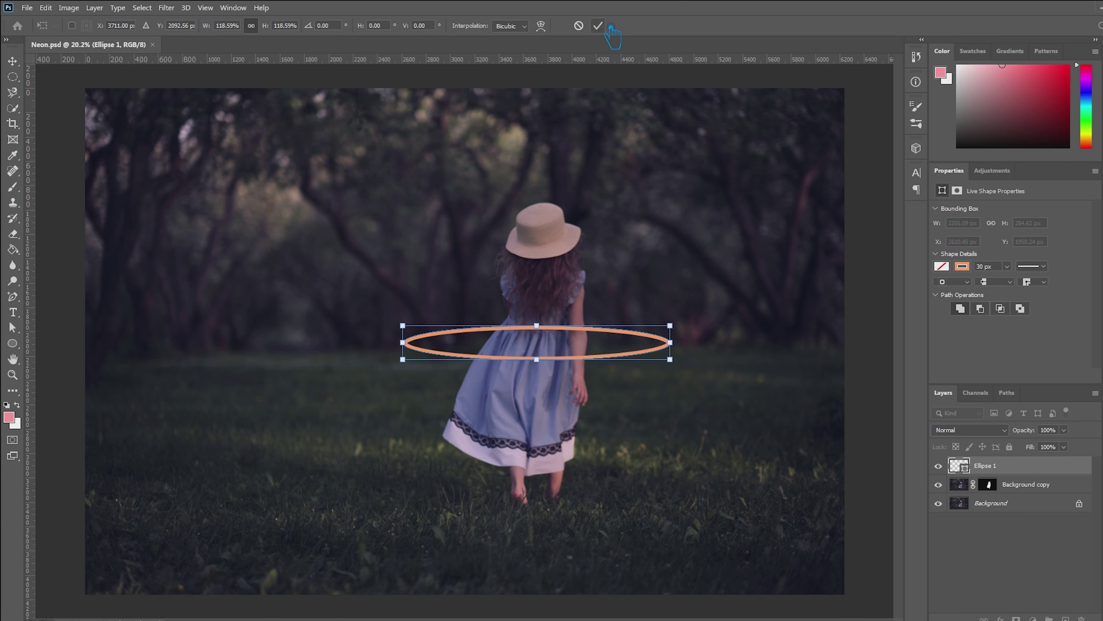
click(599, 25)
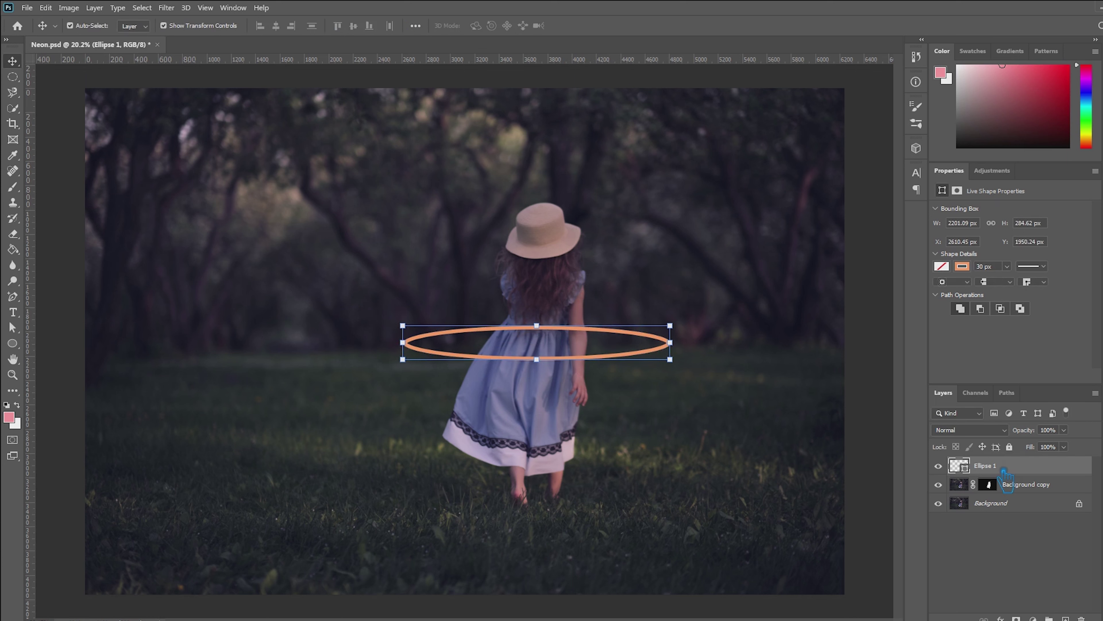
Add a Hue/Saturation adjustment layer above Background copy with hue +32 and saturation +27
click(1012, 484)
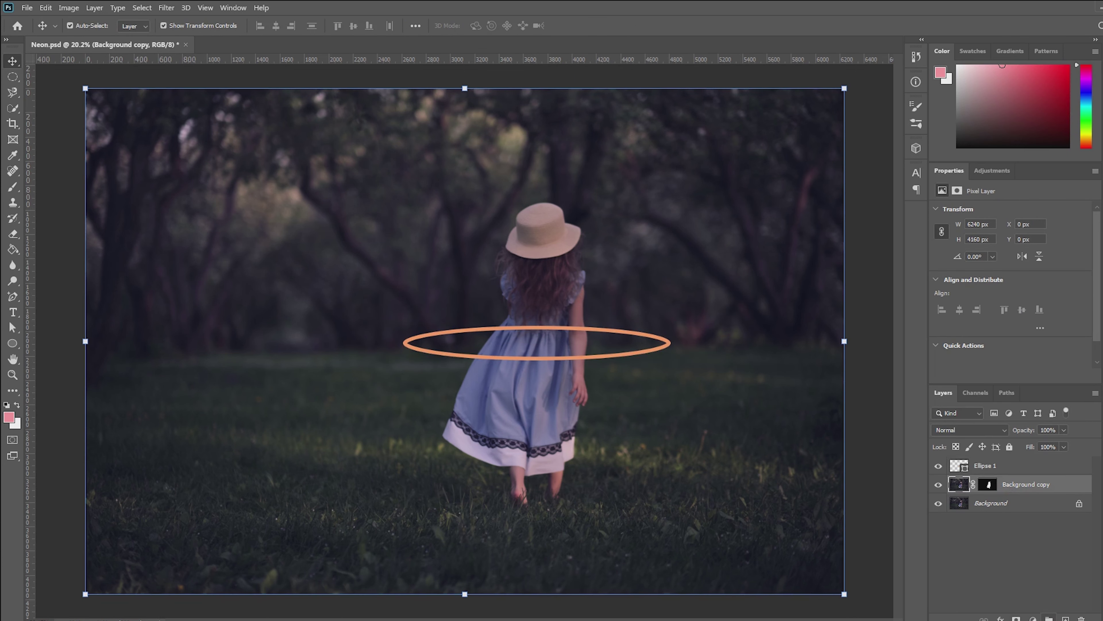
click(1033, 617)
click(1093, 519)
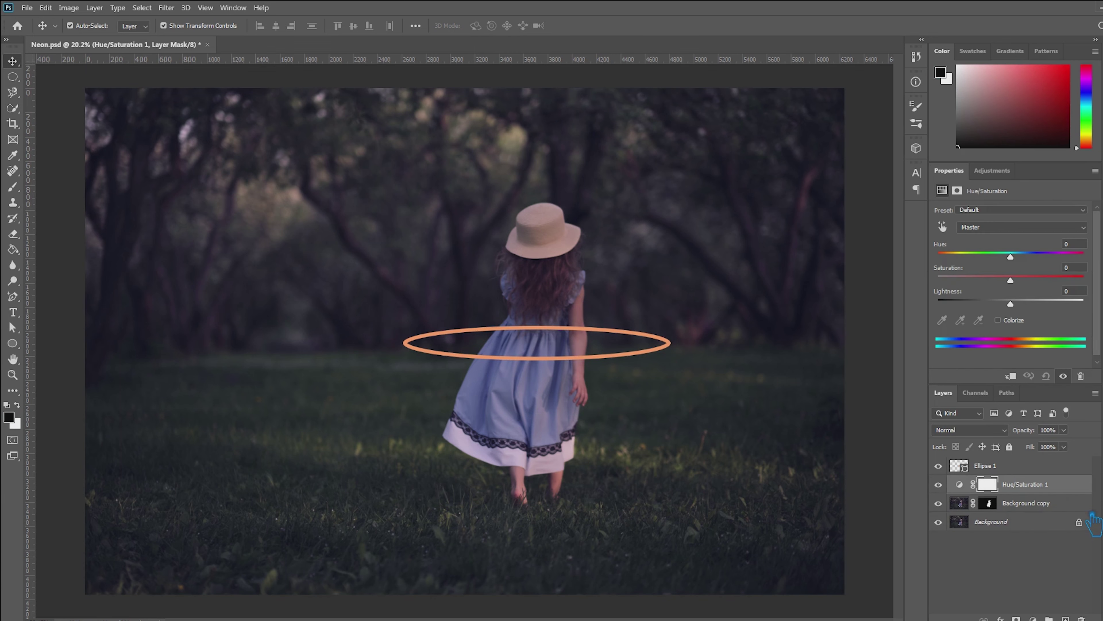
drag(1011, 281, 1044, 294)
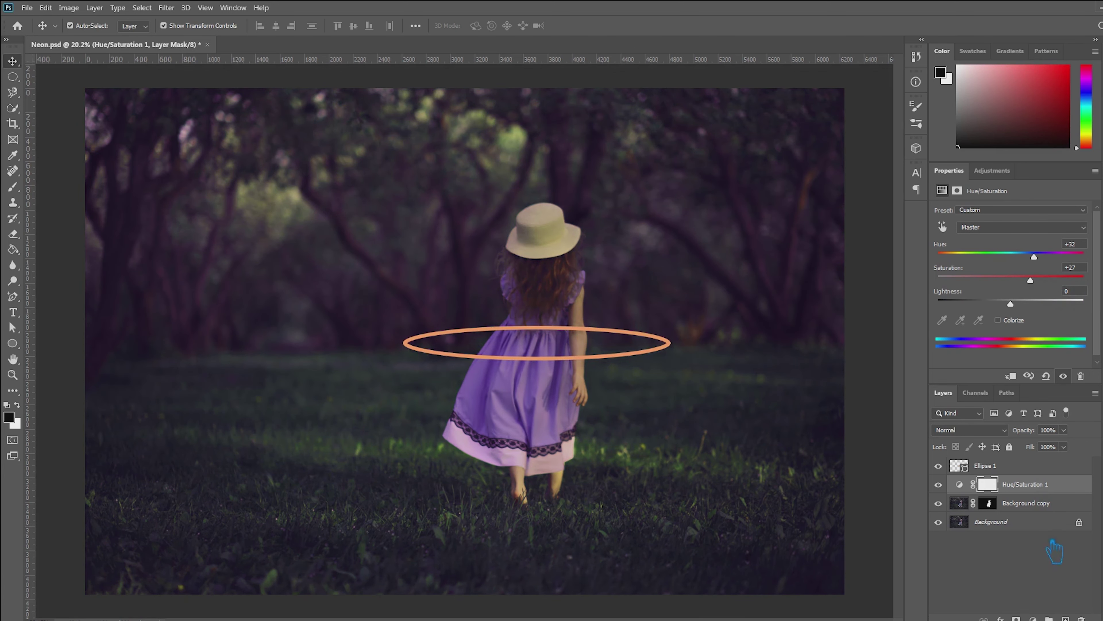
Add a Color Lookup adjustment layer above Hue/Saturation and apply the EdgyAmber.3DL lookup table
click(1033, 618)
click(1042, 565)
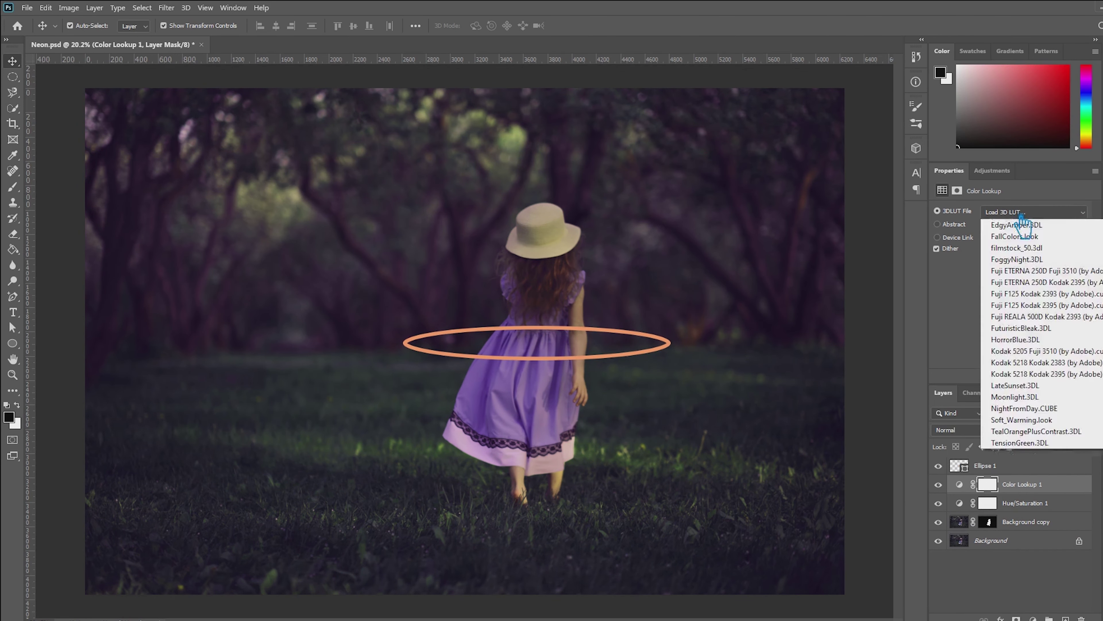
key(Down)
key(Down)
key(Down)
key(Down)
key(Down)
key(Down)
key(Down)
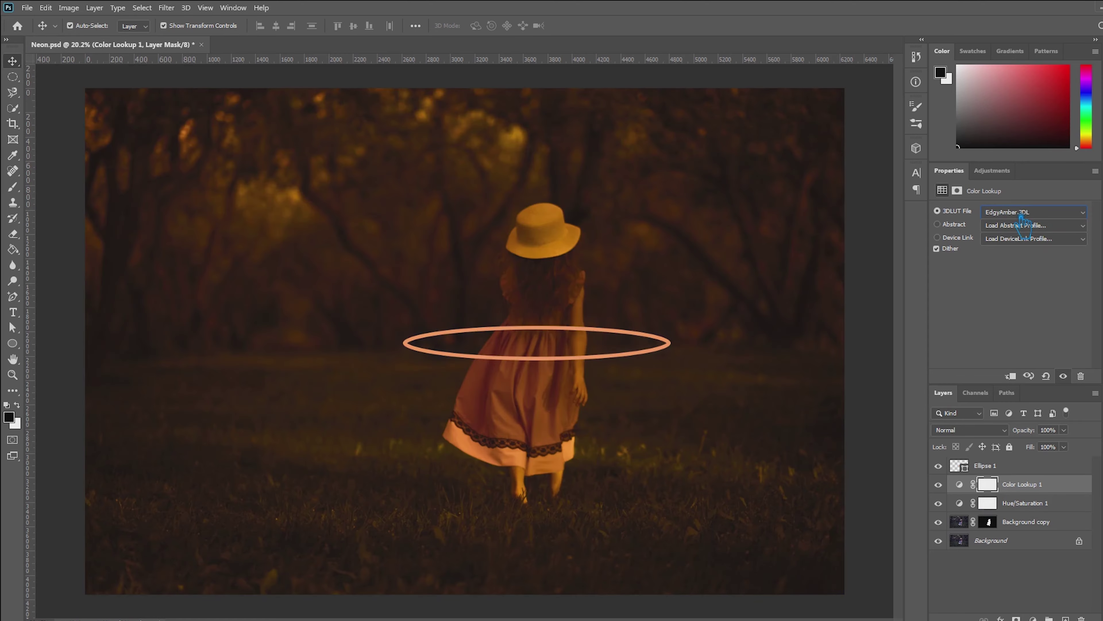
key(Down)
Move the masked Background copy layer above both adjustment layers and save the document
drag(1044, 523, 1042, 489)
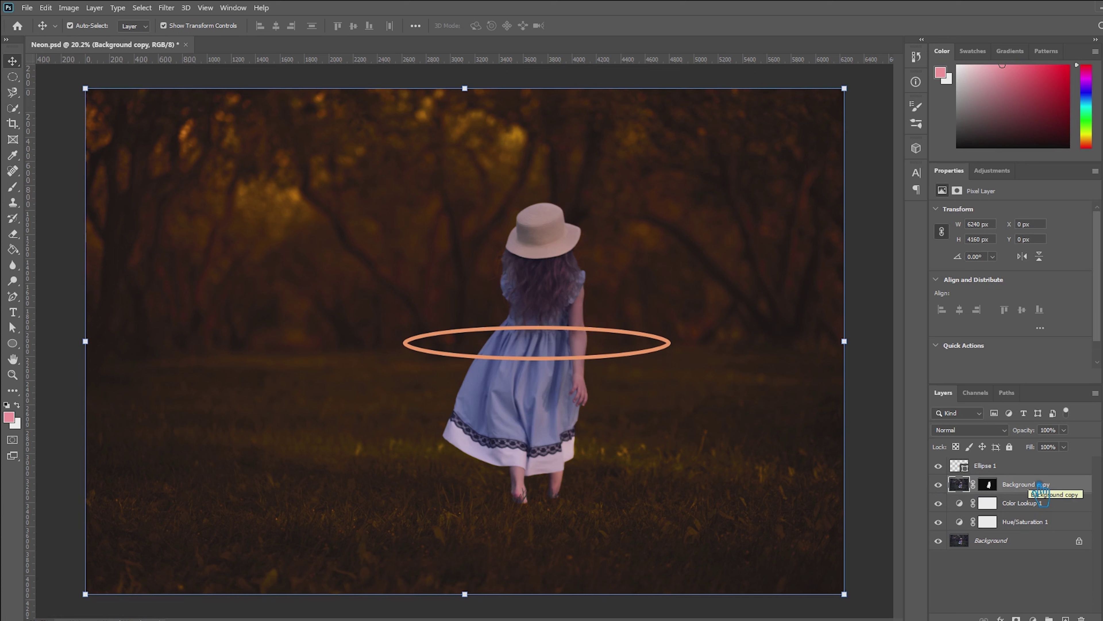
click(886, 431)
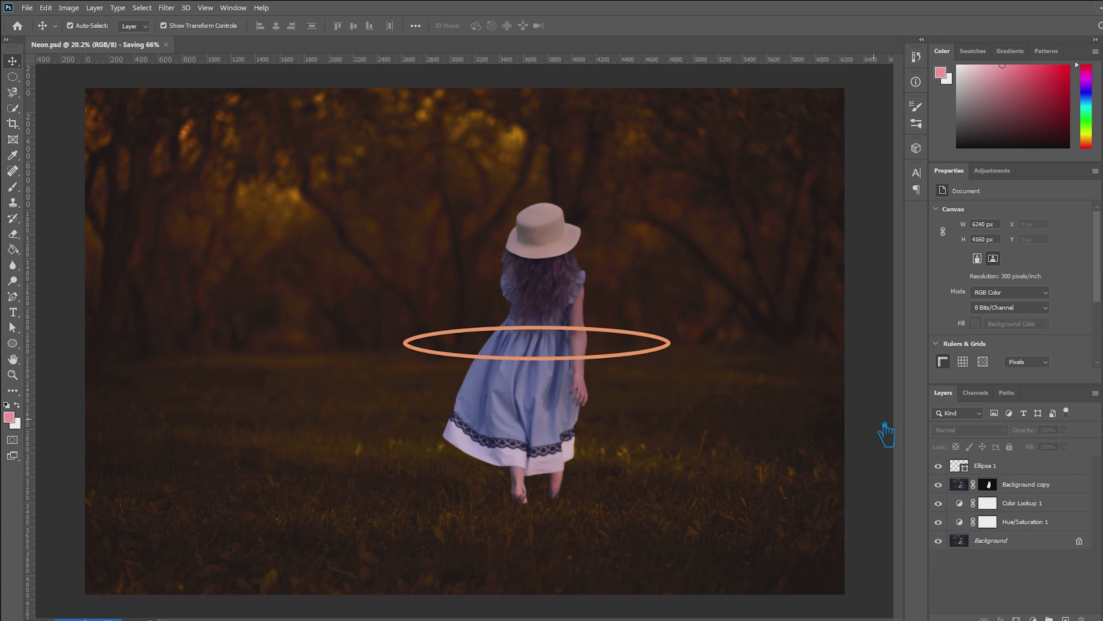
click(1033, 490)
Enable the Outer Glow layer style on Ellipse 1 and open its glow colour for editing
right_click(1007, 469)
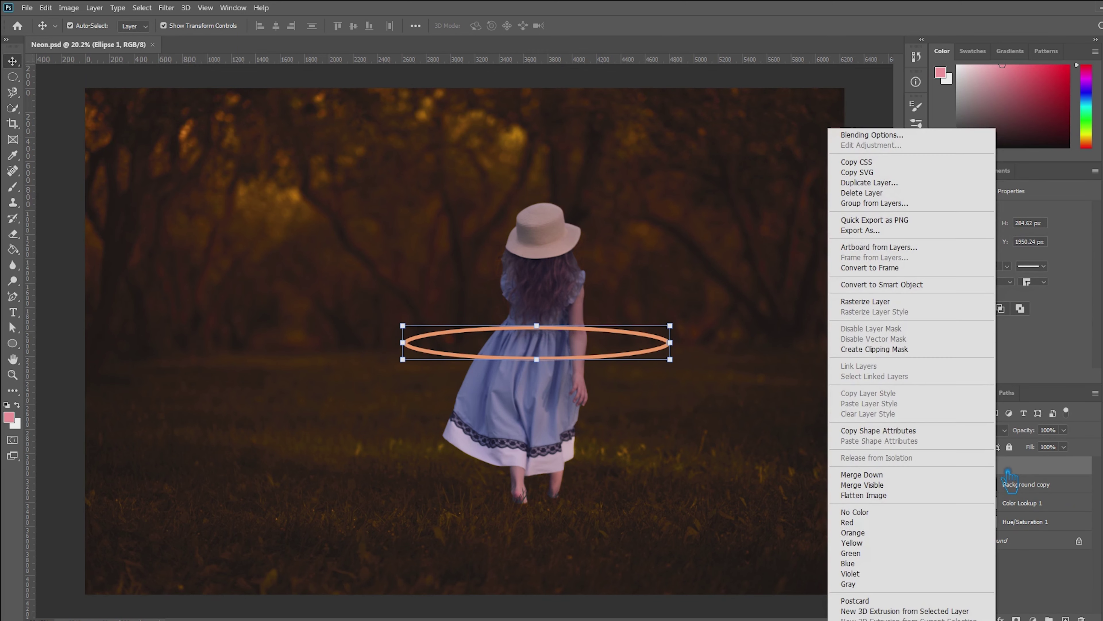
click(879, 134)
click(674, 301)
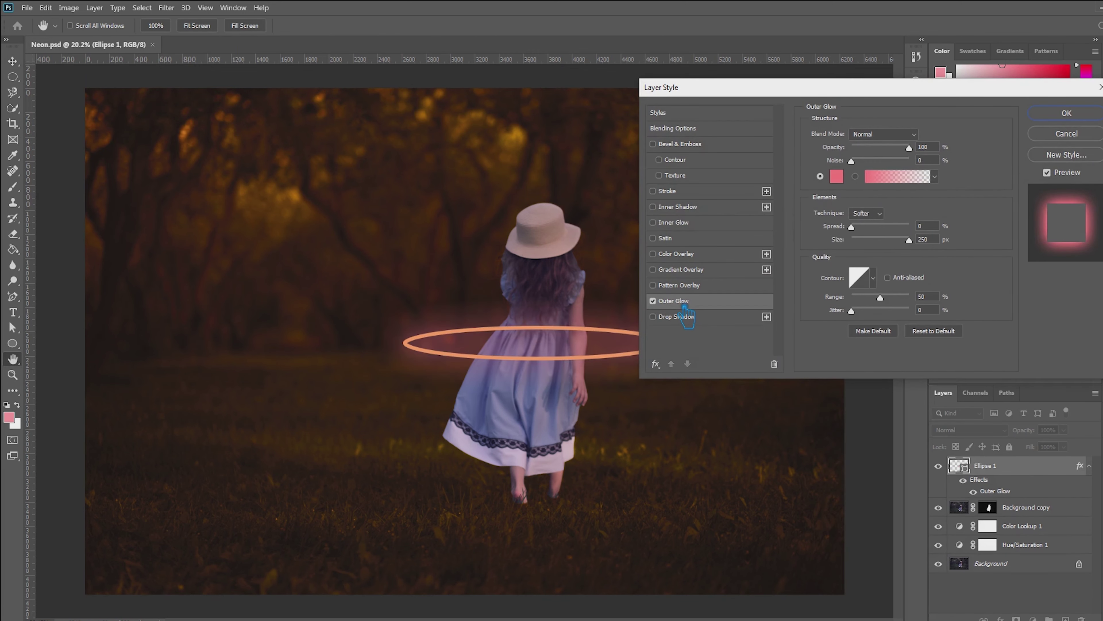
click(840, 177)
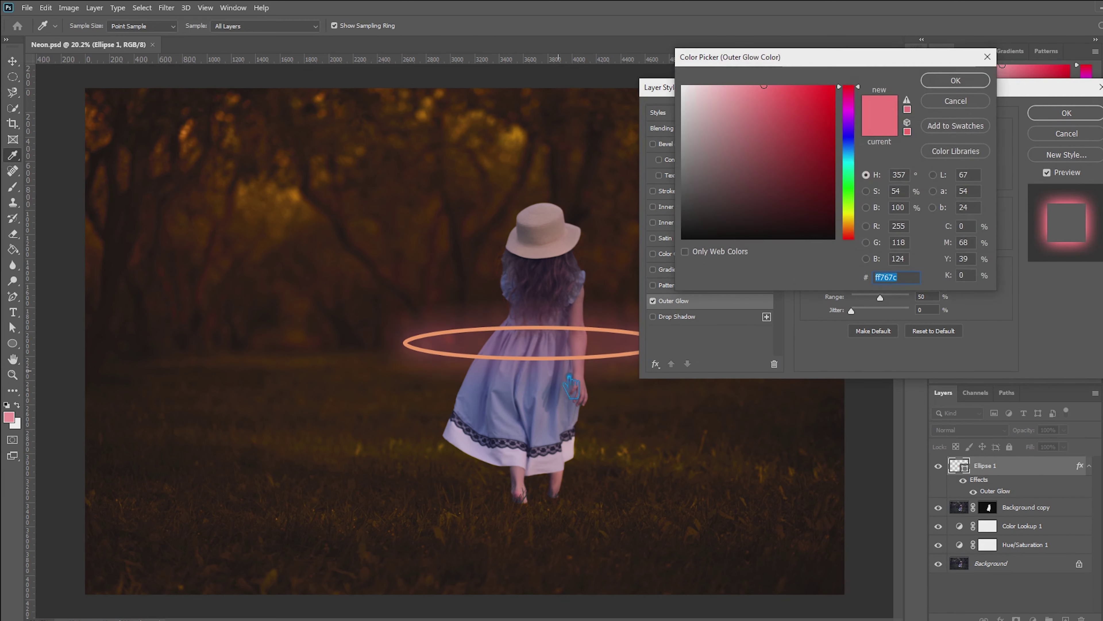
Try out glow colours for the ring, including ff7c2d, a86000, teal 0086a8 and purple a80086
click(575, 360)
click(736, 85)
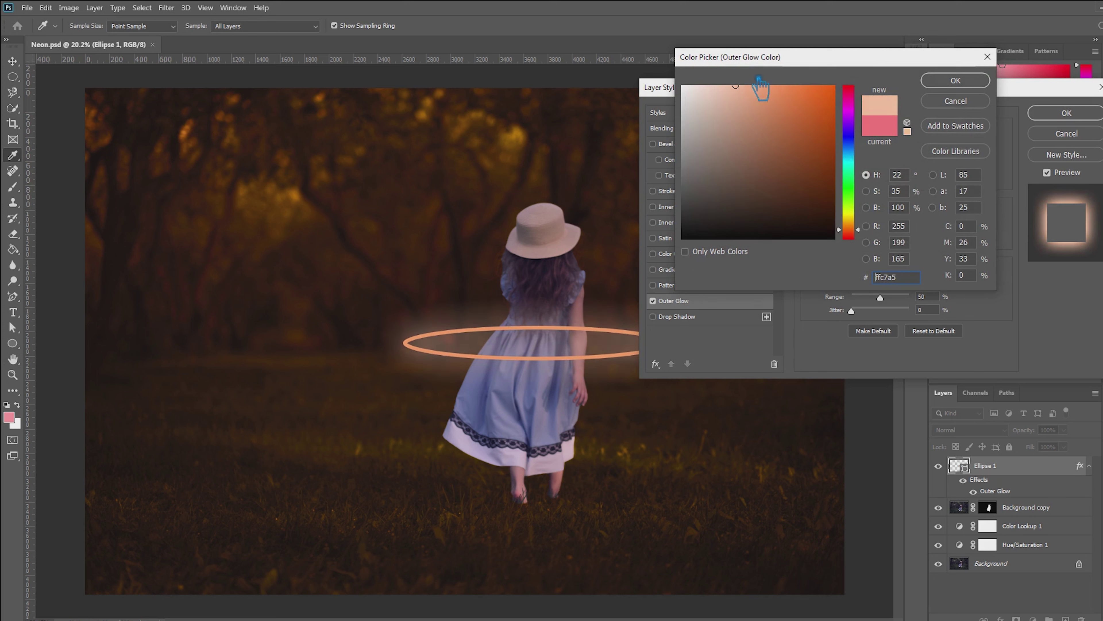
click(811, 84)
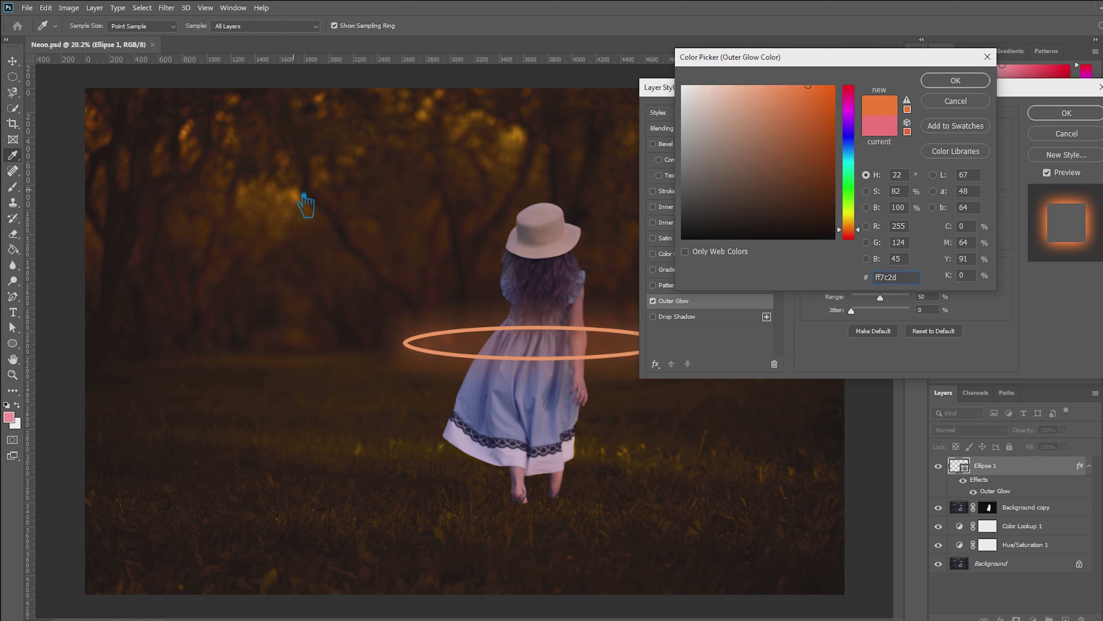
click(288, 222)
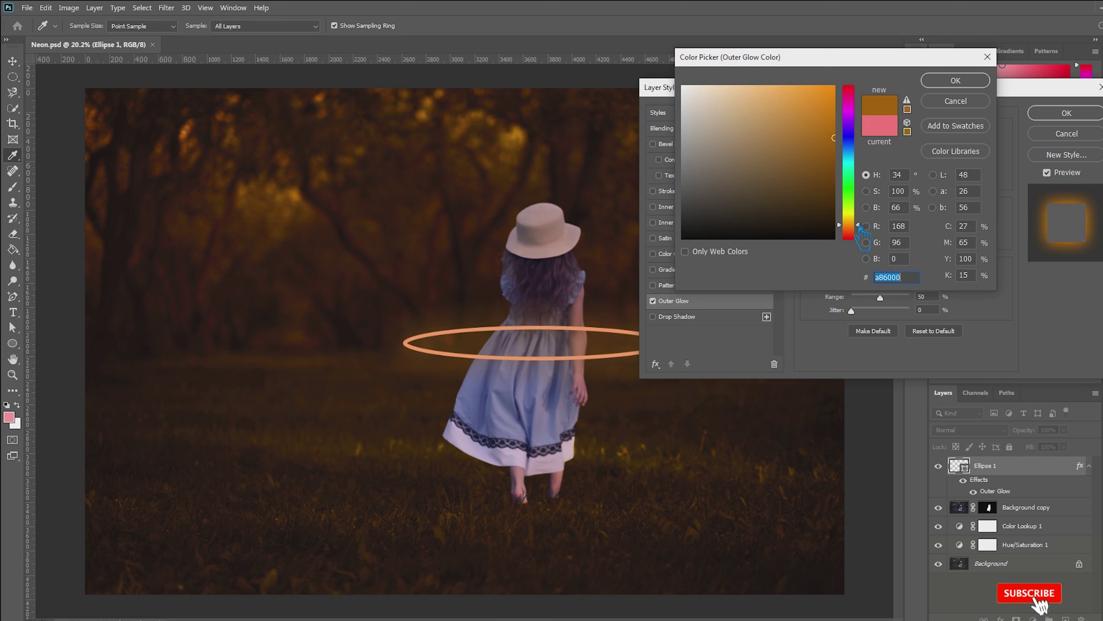
click(851, 227)
click(856, 157)
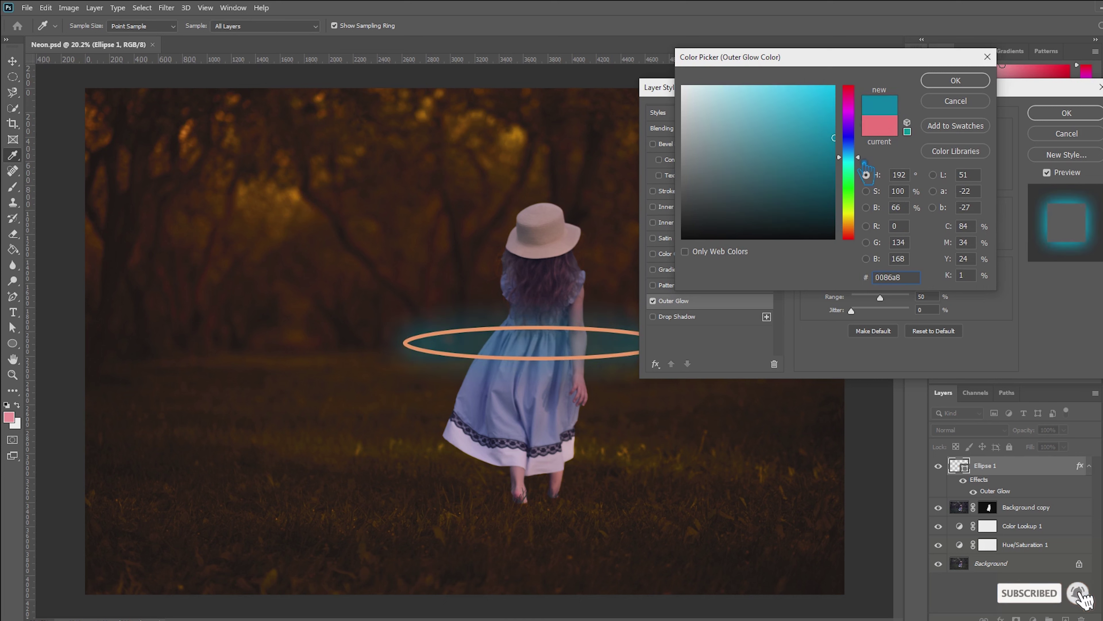
click(856, 106)
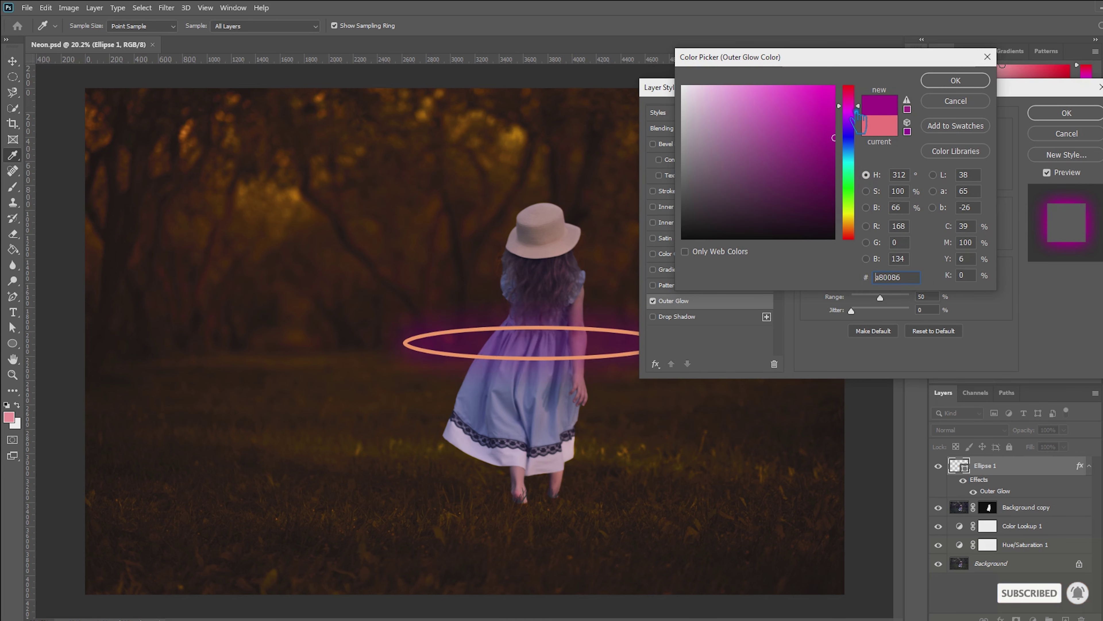
Set the outer glow's colour to a bright saturated orange and its size to 109 px
click(862, 227)
drag(863, 233, 865, 231)
drag(788, 102, 820, 86)
click(956, 81)
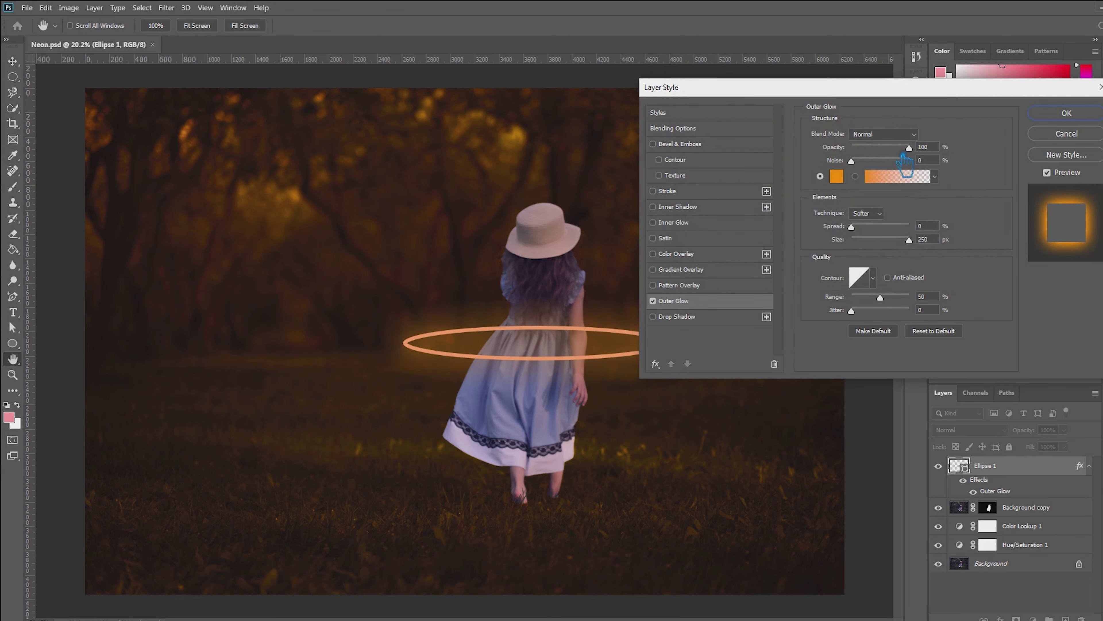
mouse_move(904, 248)
mouse_down()
mouse_move(869, 240)
mouse_move(890, 241)
mouse_up()
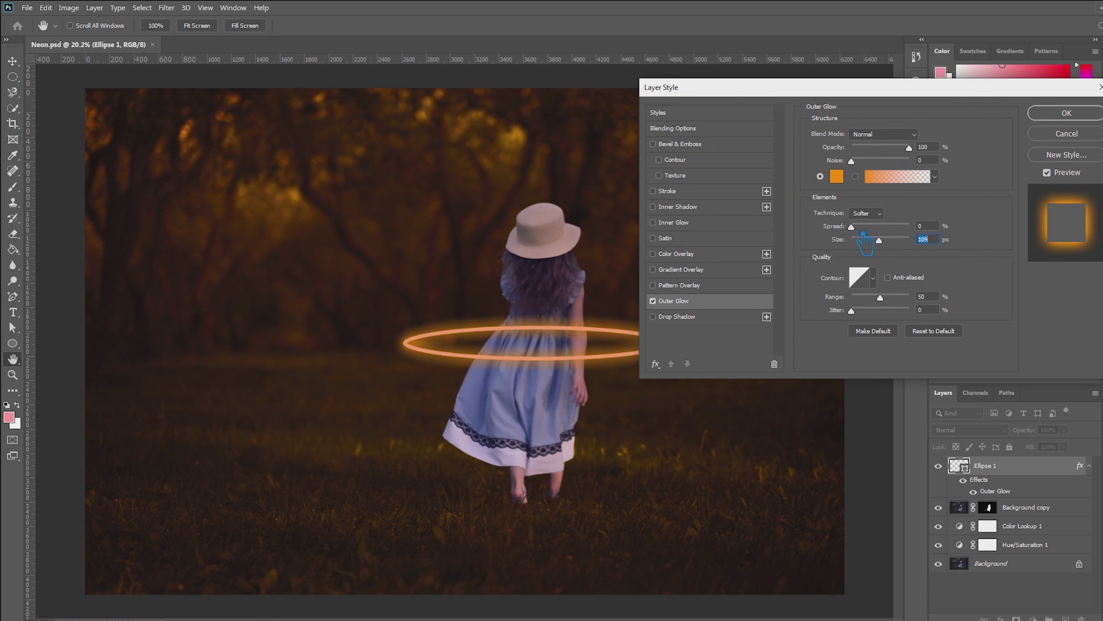
Set the ring's outer glow to 84 px size and 53% opacity, and apply the layer style
click(871, 240)
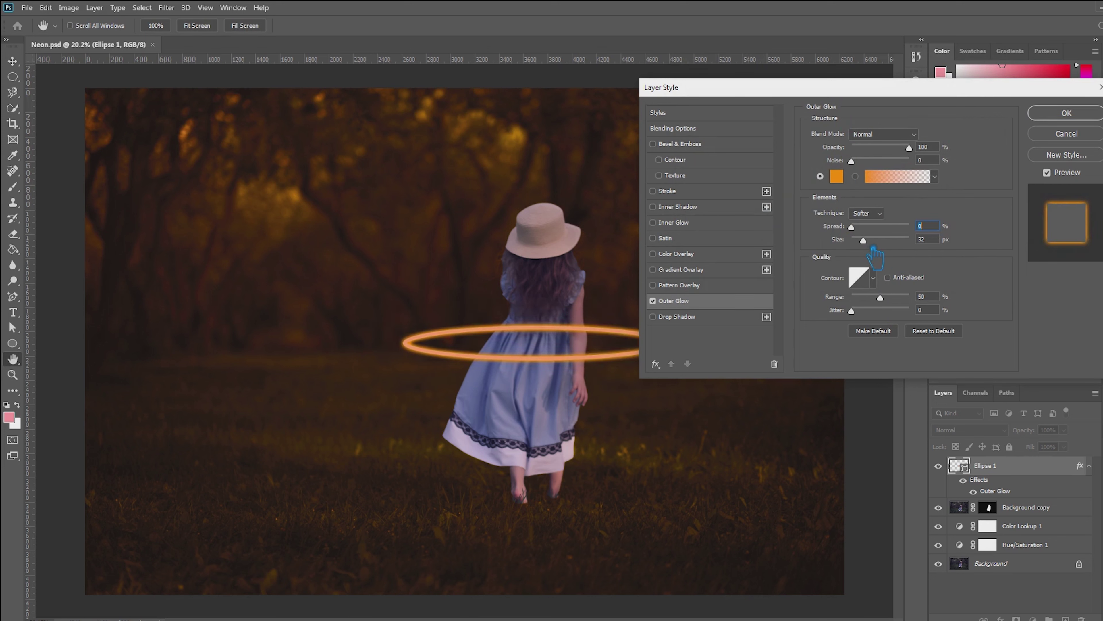
drag(910, 157, 891, 157)
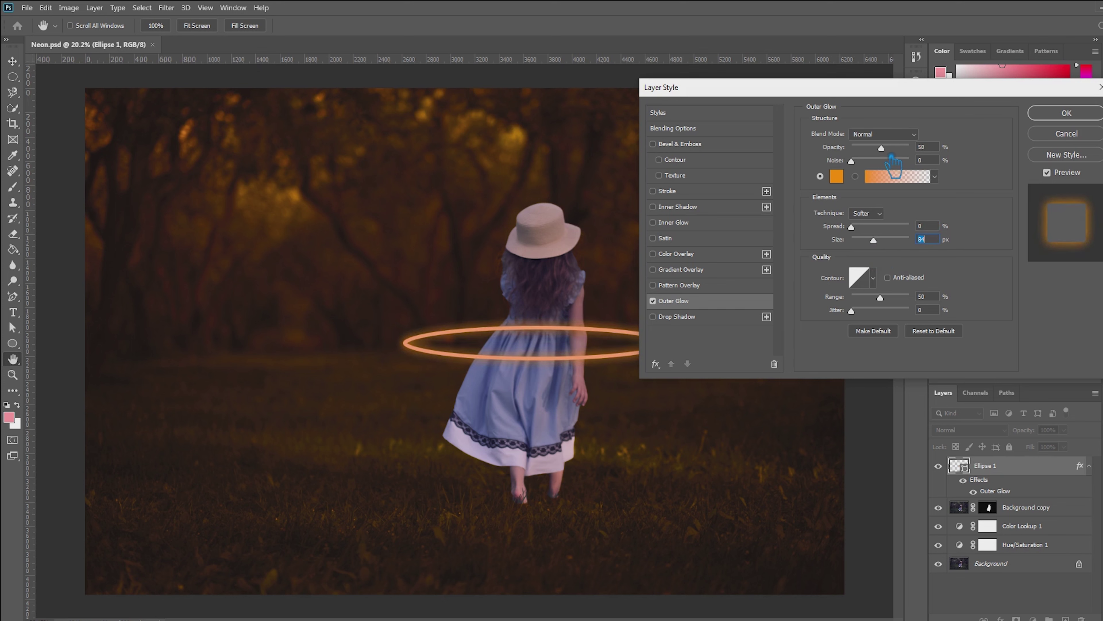
click(1066, 113)
Set the stroke width of the Ellipse 1 ring to 20 px and deselect the shape
click(12, 342)
click(194, 25)
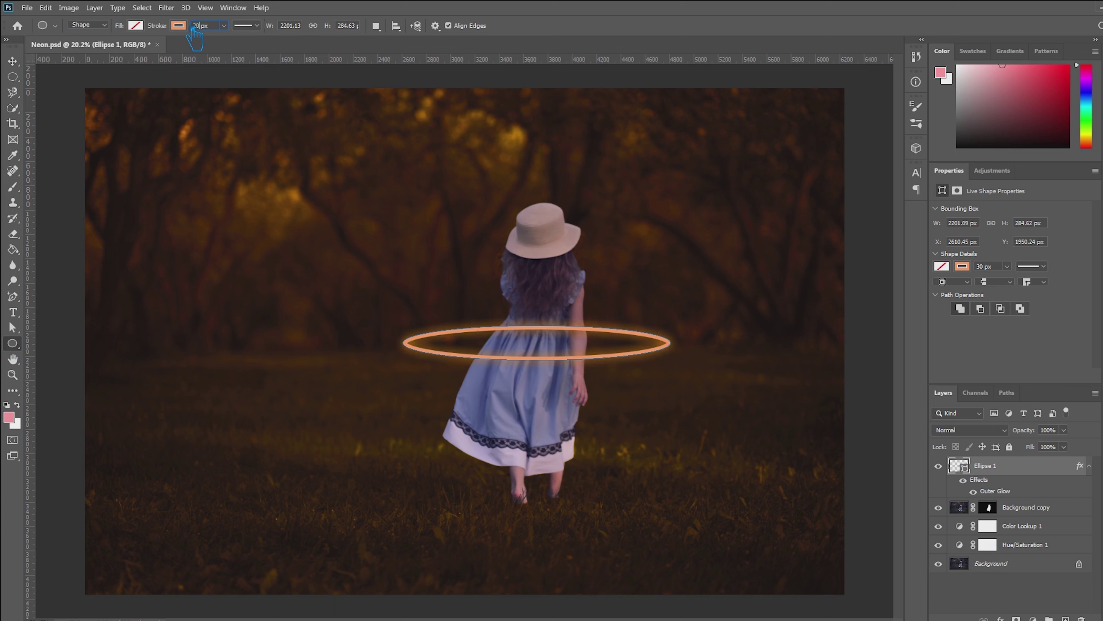
key(v)
click(867, 407)
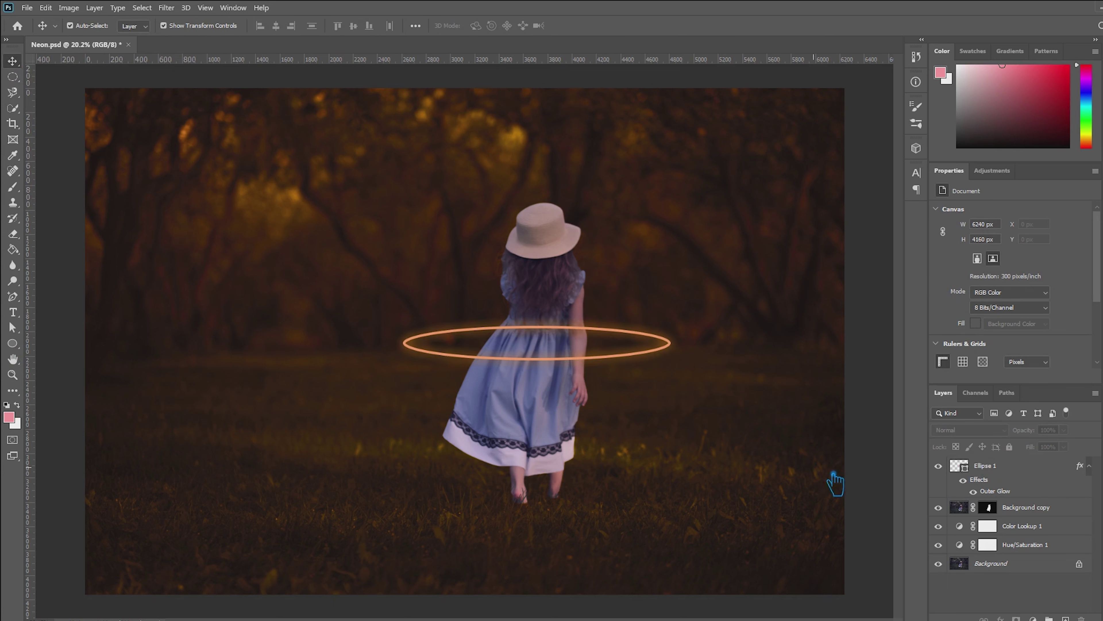
Hide the Color Lookup 1 adjustment layer
click(1041, 509)
click(938, 526)
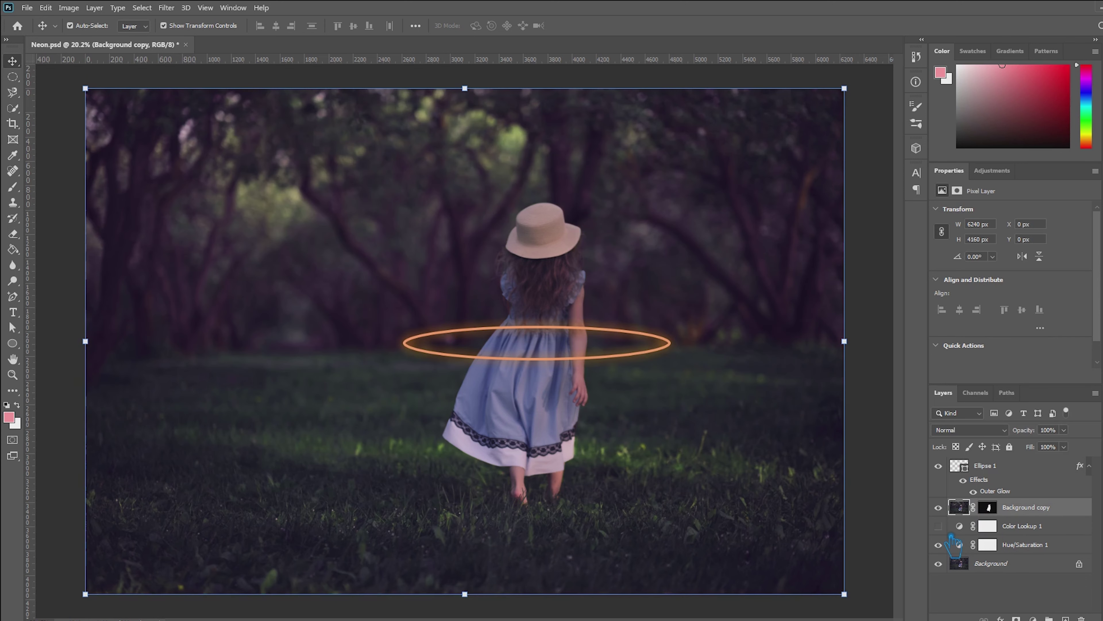
click(885, 400)
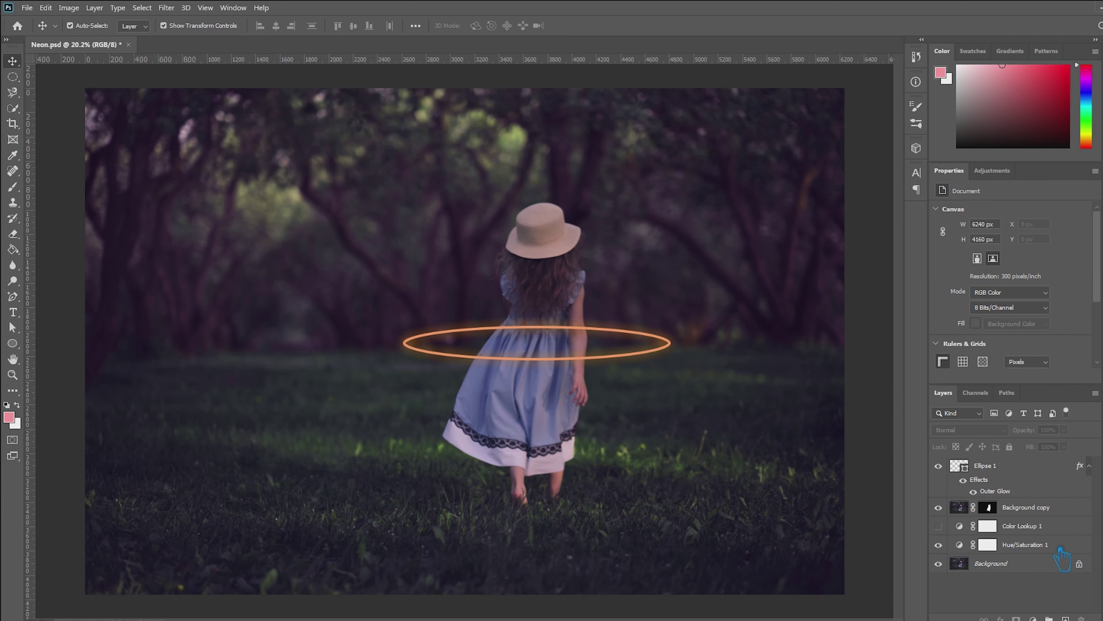
Add a Brightness/Contrast adjustment layer directly above the Background layer and darken the forest with it
click(1060, 565)
click(1033, 617)
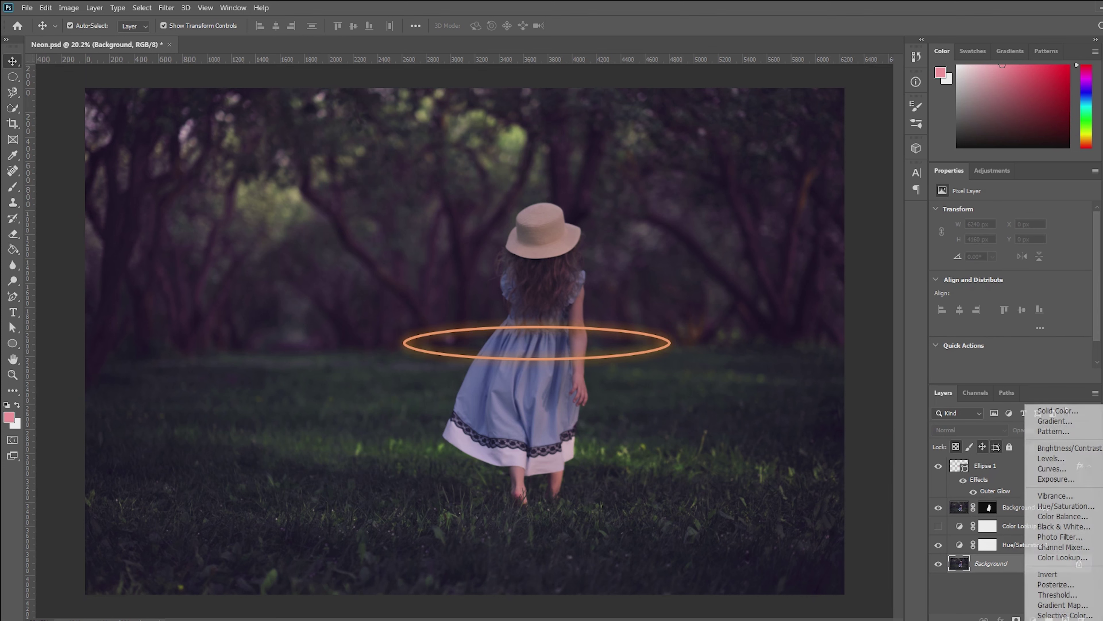
click(1086, 460)
drag(1010, 245, 1032, 278)
Move the masked Background copy layer beneath all adjustment layers, directly above Background
click(1025, 507)
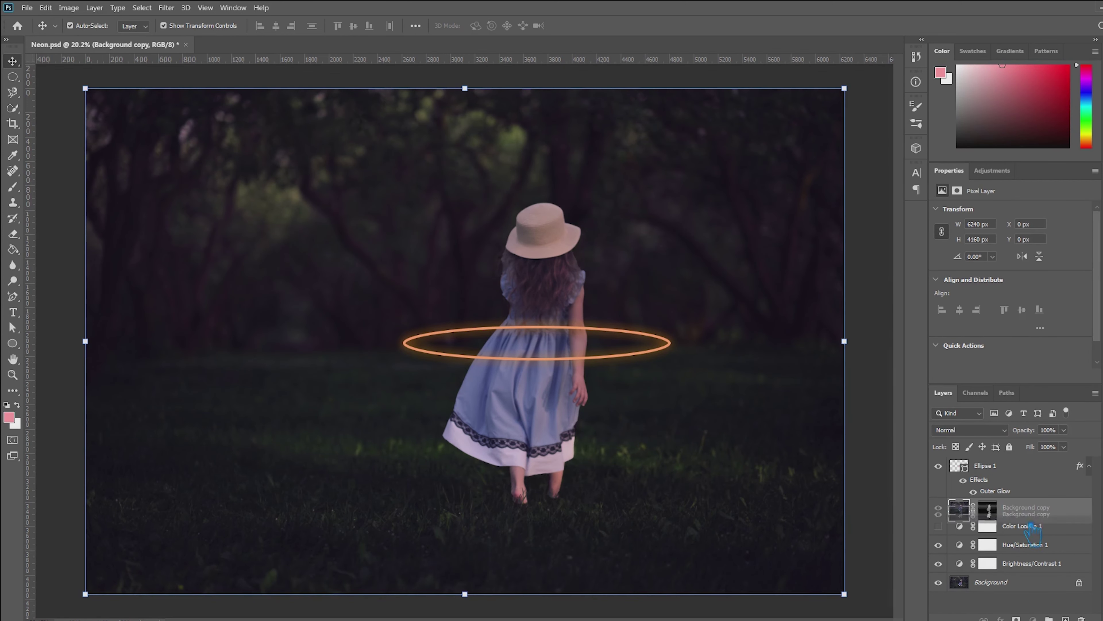
drag(1030, 579, 1022, 580)
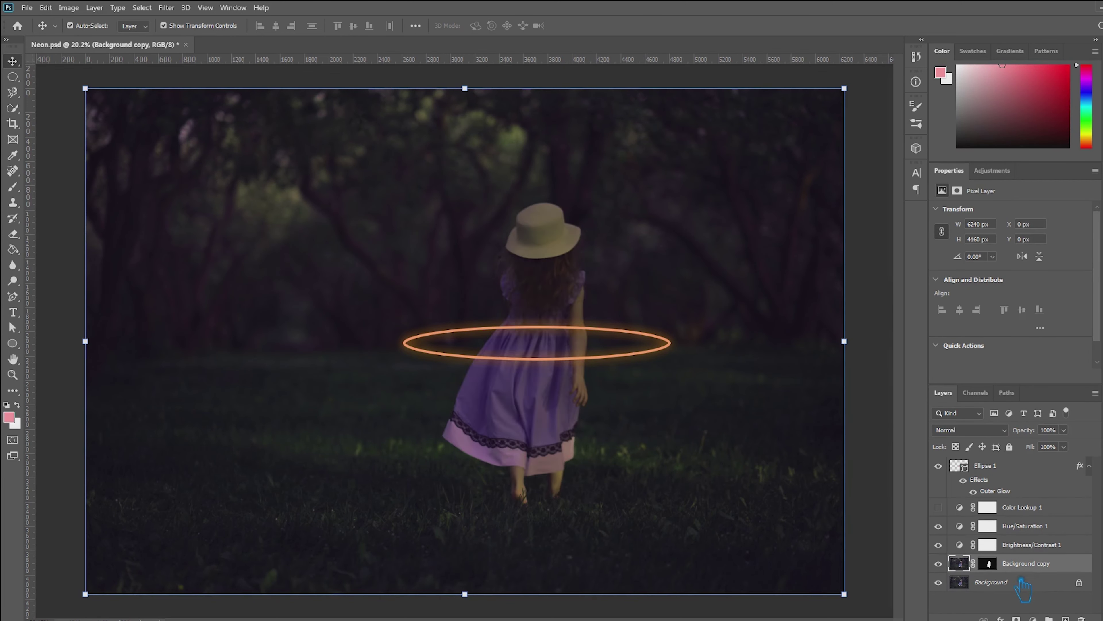
click(878, 423)
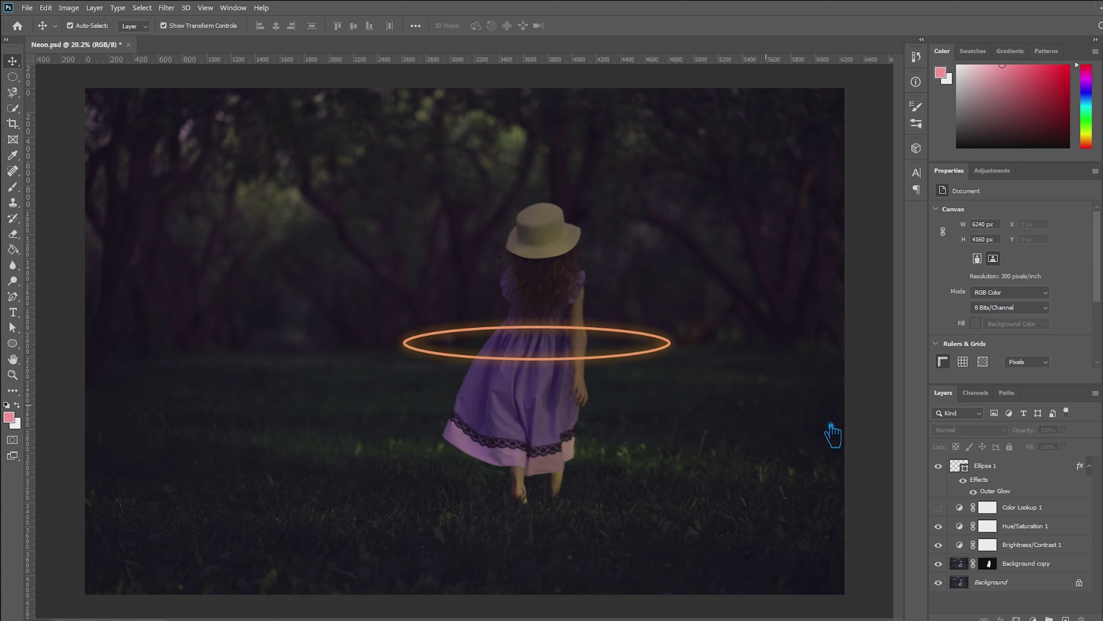
Move the Ellipse 1 ring down about 957 px to the hem of the girl's dress
click(585, 340)
click(625, 363)
click(13, 343)
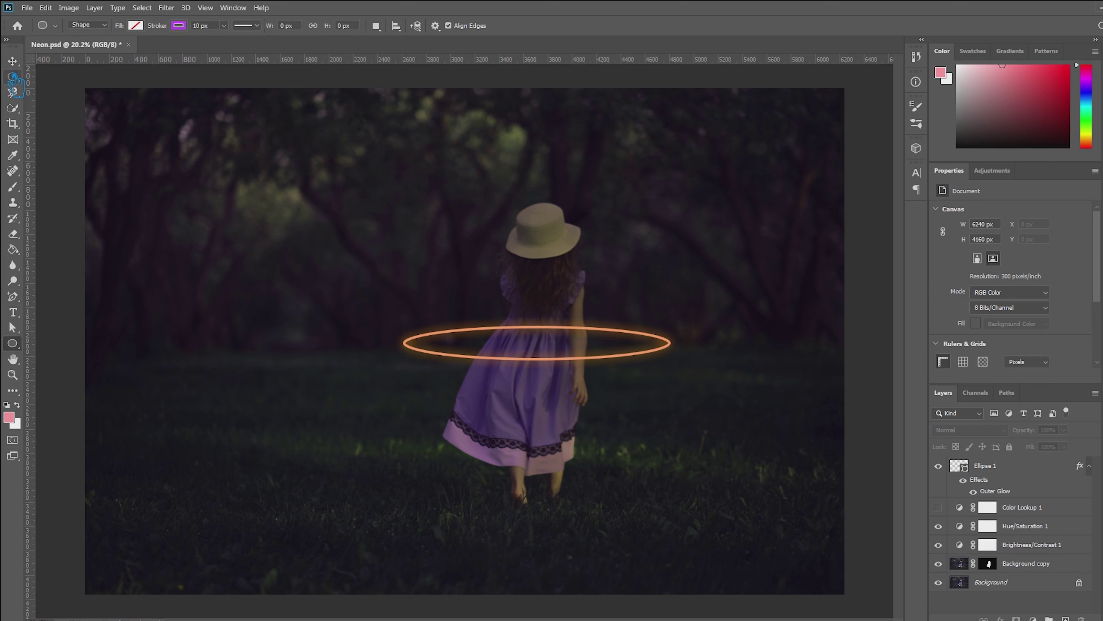
key(v)
drag(603, 367, 592, 482)
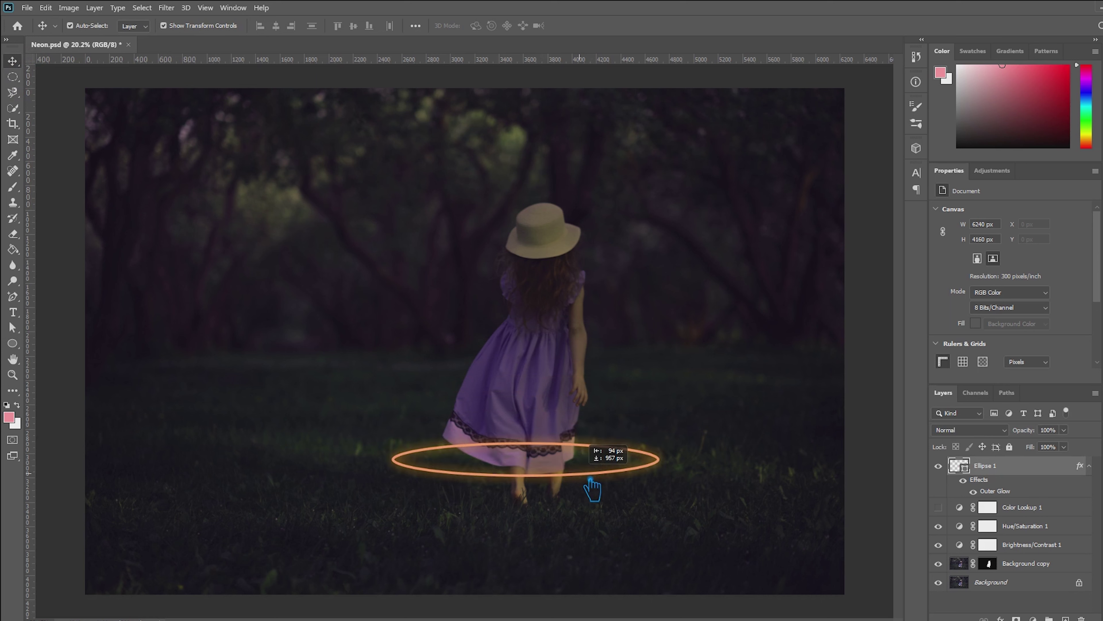
Narrow the Ellipse 1 ring to 58.12% of its width, keep its height at 100%, and commit the transform
key(ctrl+t)
drag(673, 469, 618, 476)
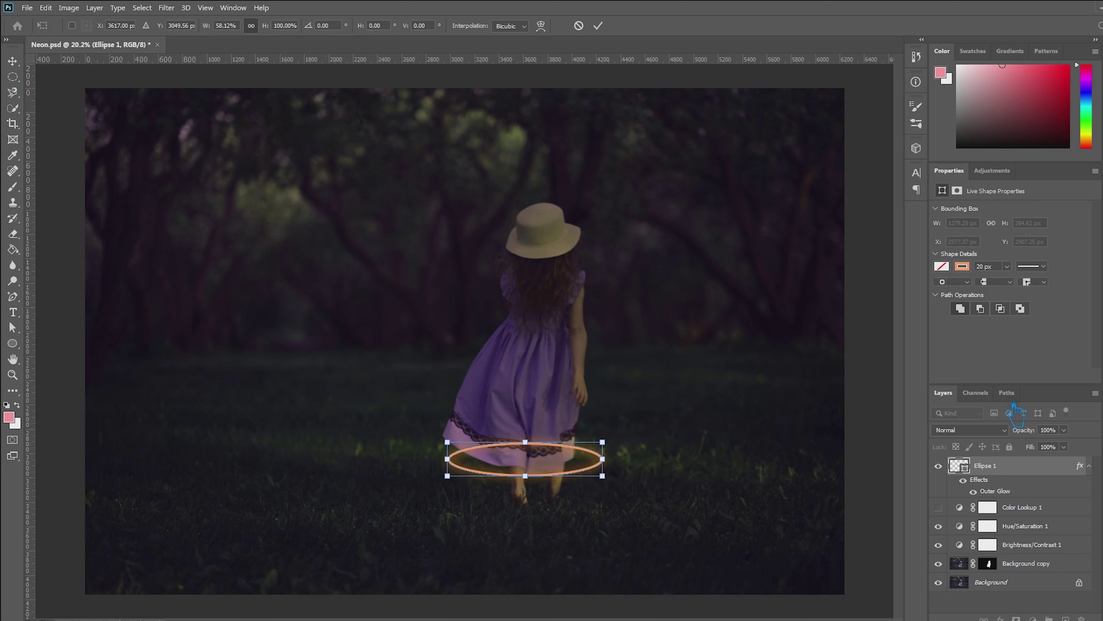
key(Return)
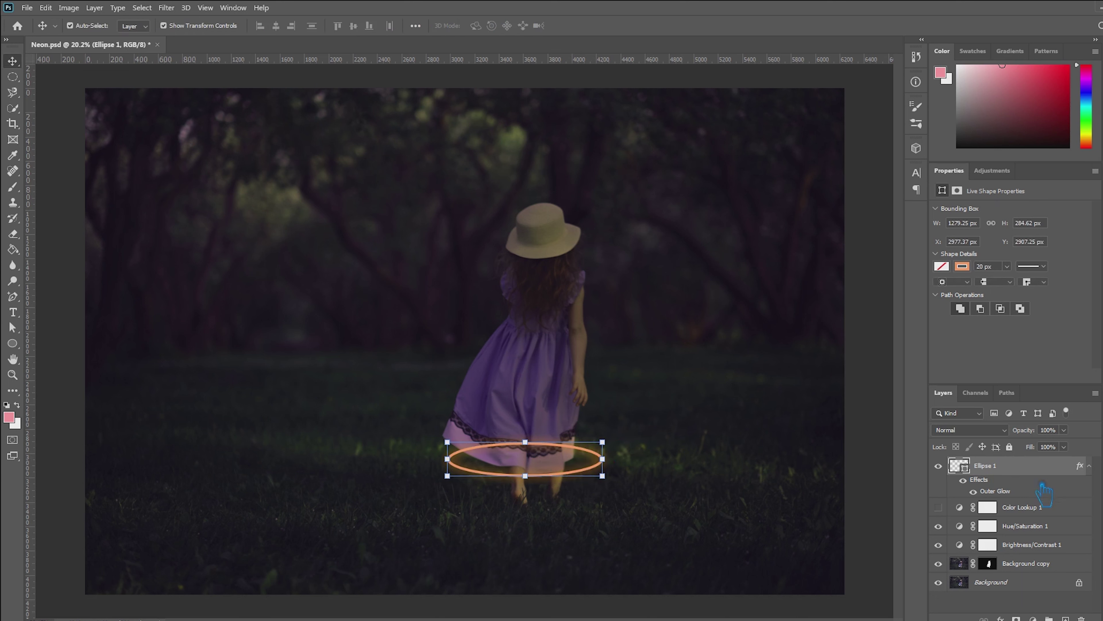
Open the layer style settings of Ellipse 1 and enable a Drop Shadow effect
click(1043, 512)
click(1032, 473)
right_click(1006, 473)
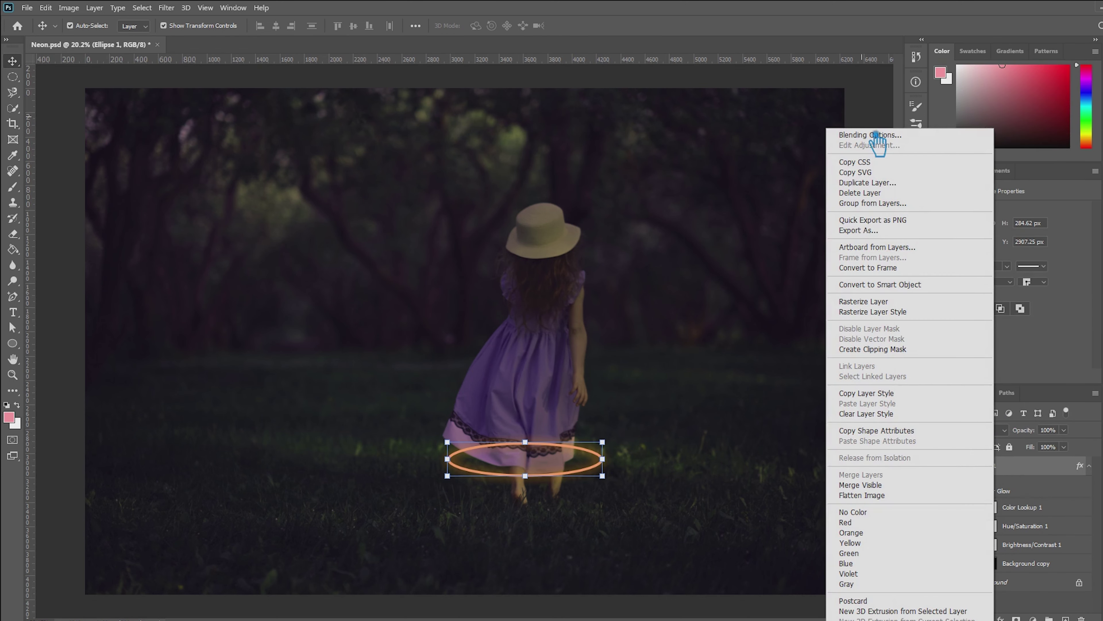
click(876, 135)
click(683, 302)
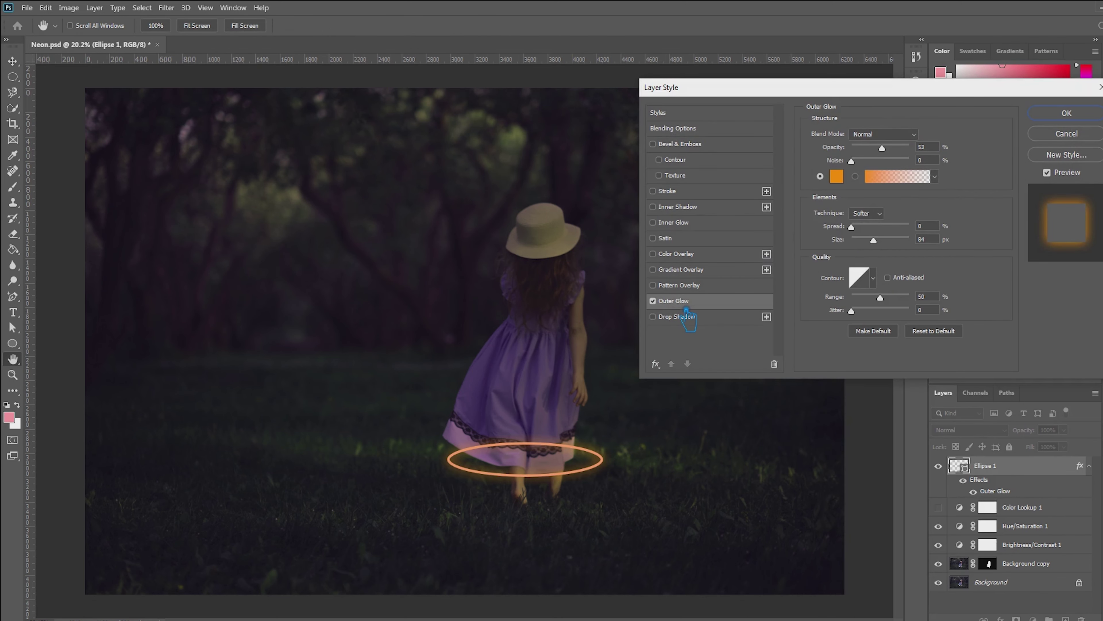
click(694, 318)
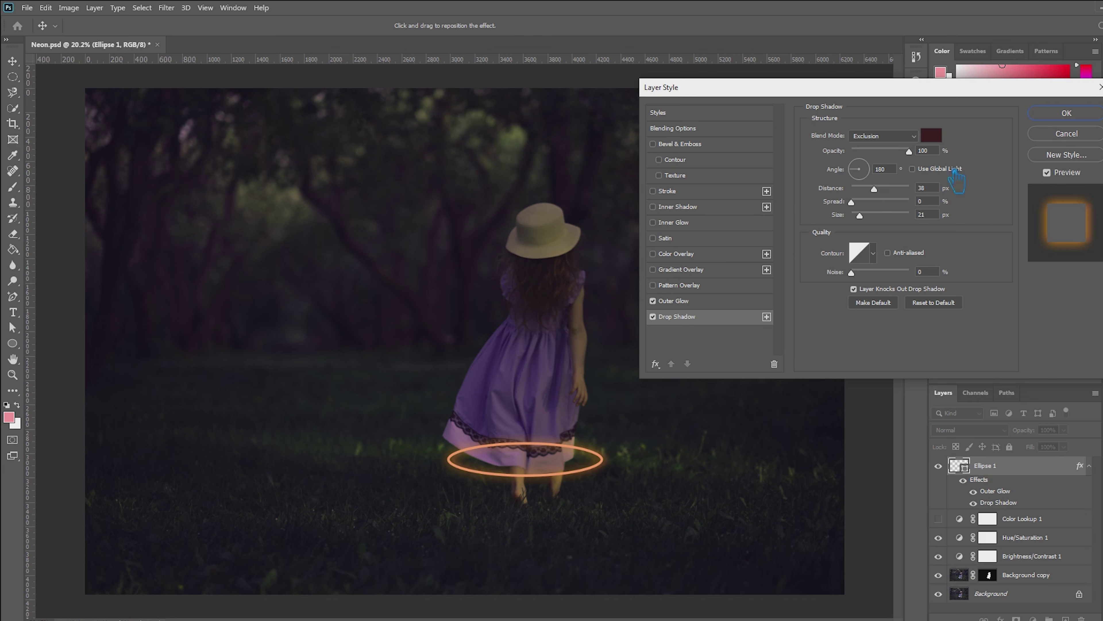
Set the drop shadow's colour to brown-orange a5592c, angle to 90° and distance to 4 px, and apply the style
click(931, 135)
click(566, 449)
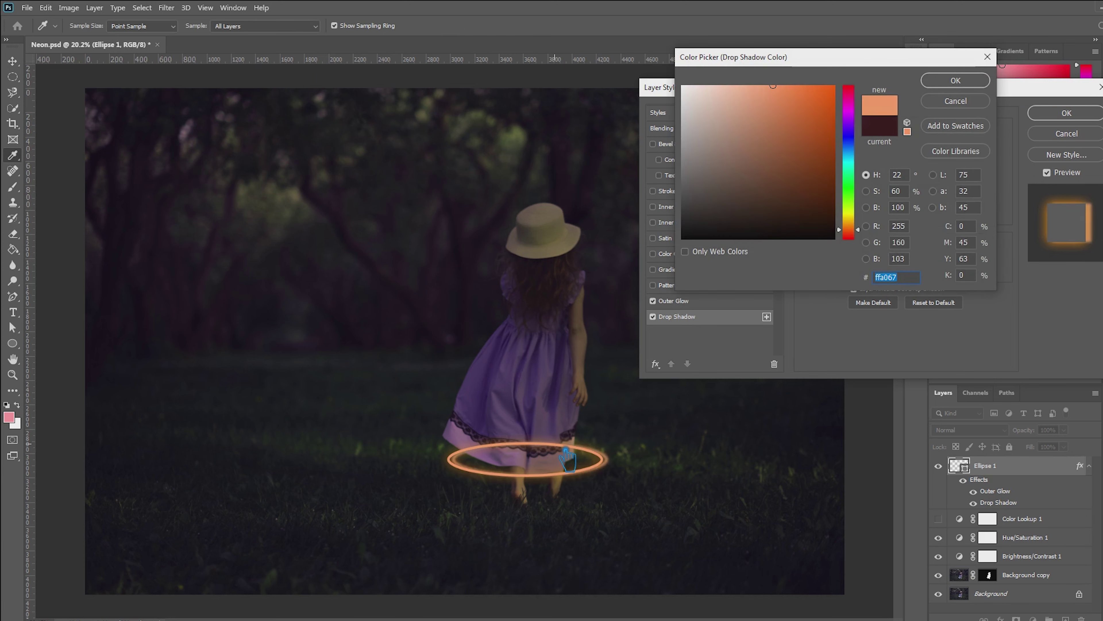
drag(772, 92, 801, 157)
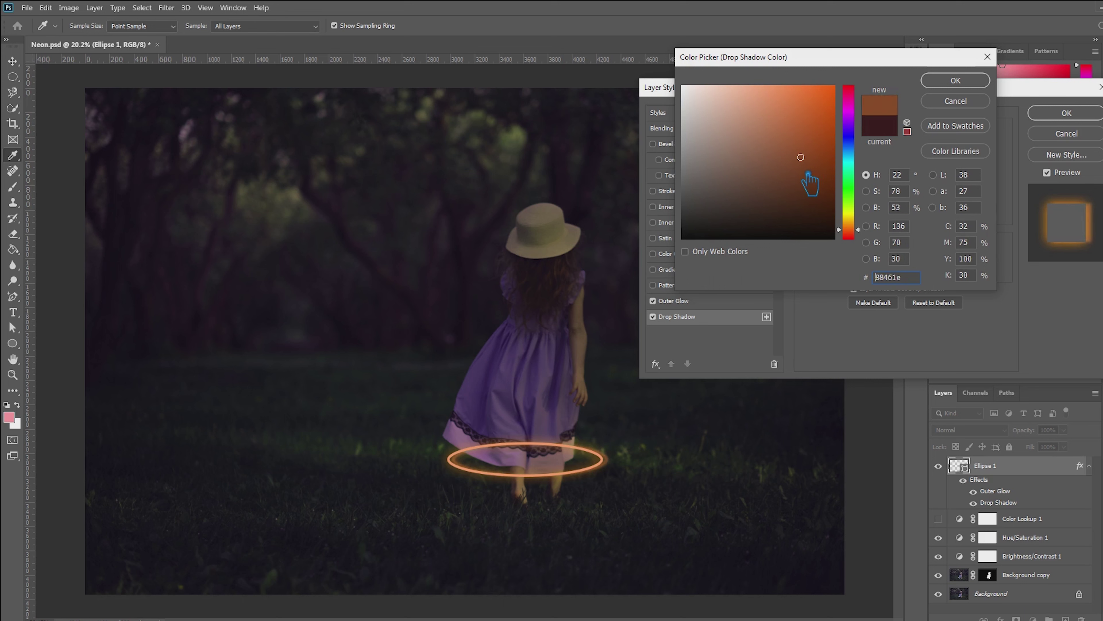
click(795, 139)
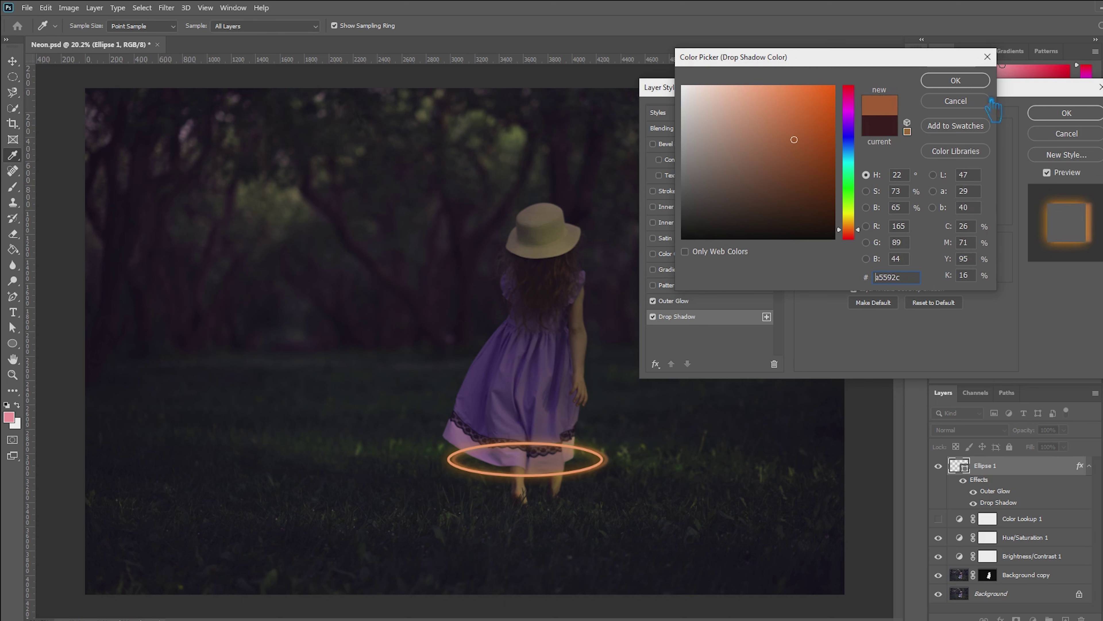
click(965, 83)
drag(881, 197, 866, 193)
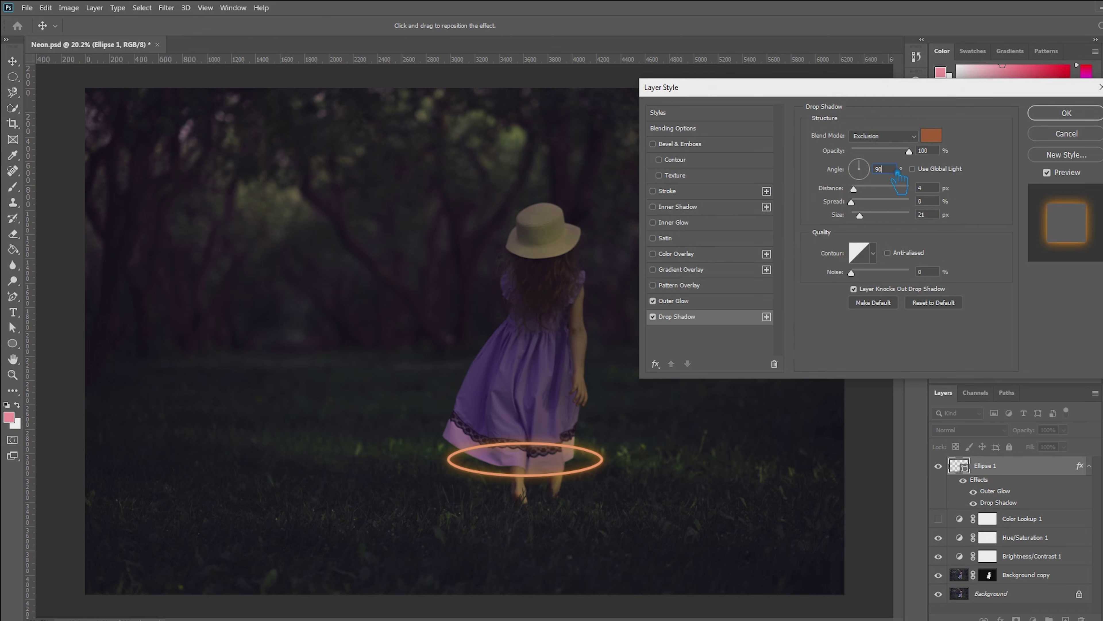
key(Return)
Edit the Ellipse 1 drop shadow again, setting its distance to 16 px and size to 40 px
right_click(1017, 473)
click(889, 135)
click(685, 303)
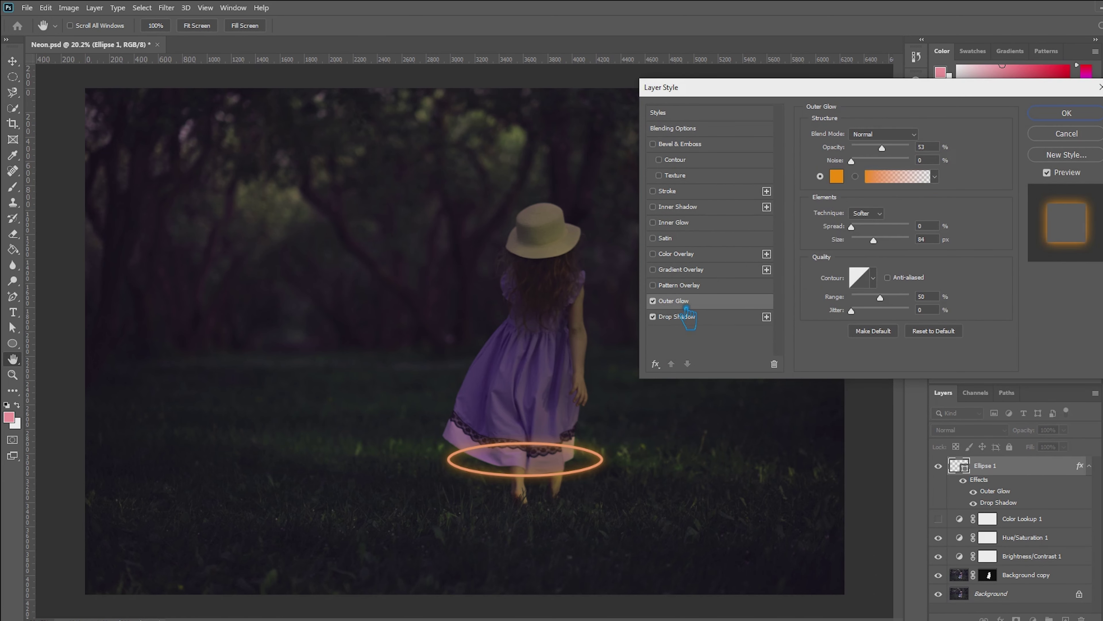
click(693, 321)
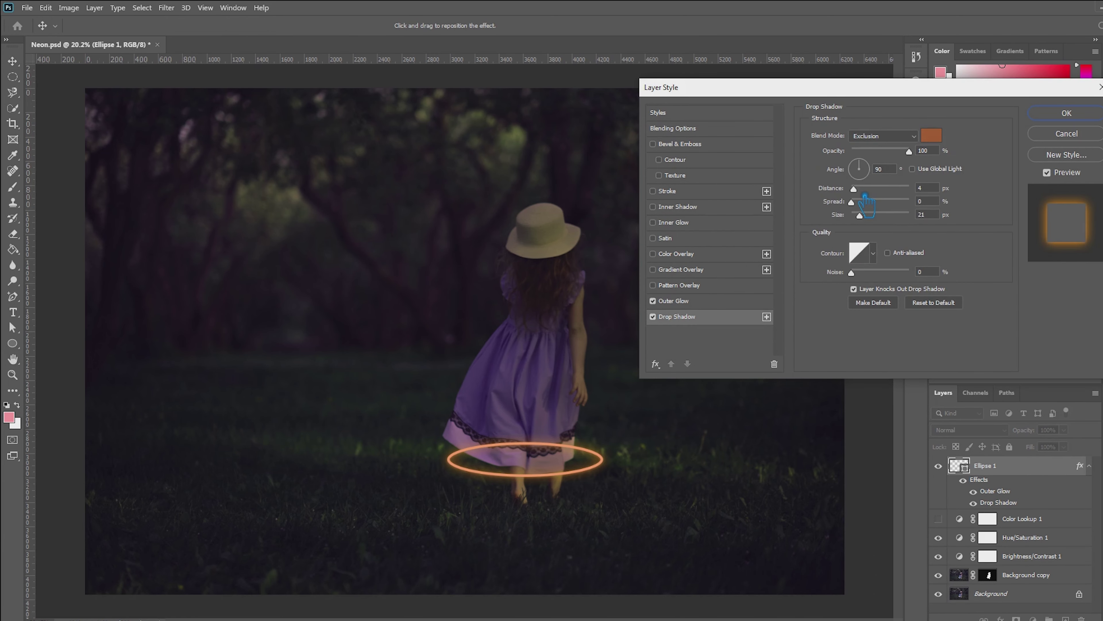
drag(869, 196, 876, 227)
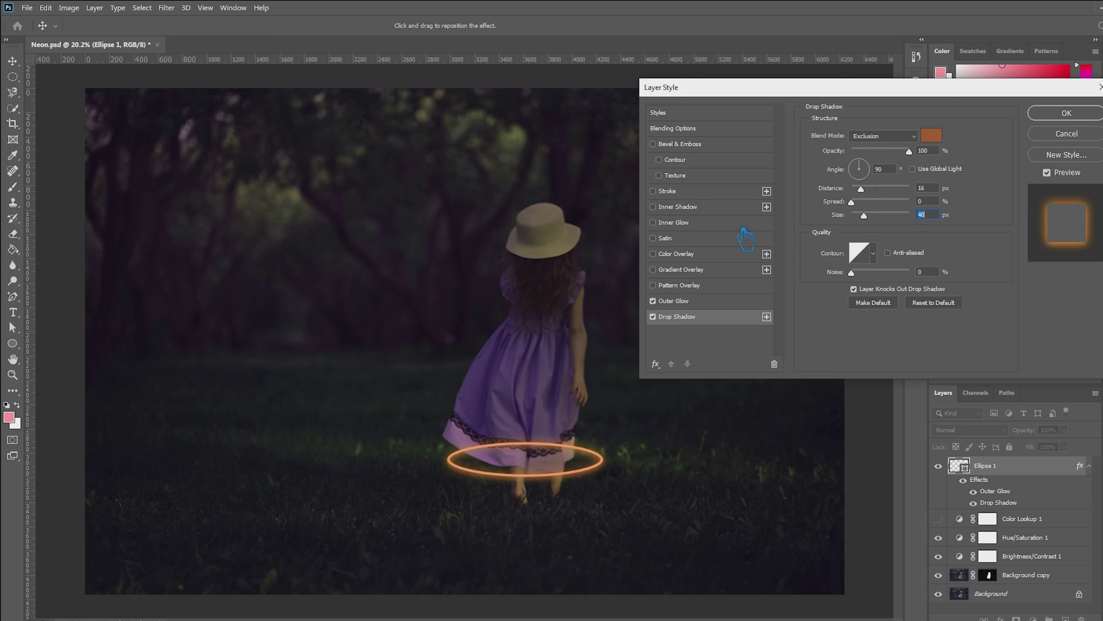
Increase the ring's outer glow size to 144 px and apply the layer style
click(693, 303)
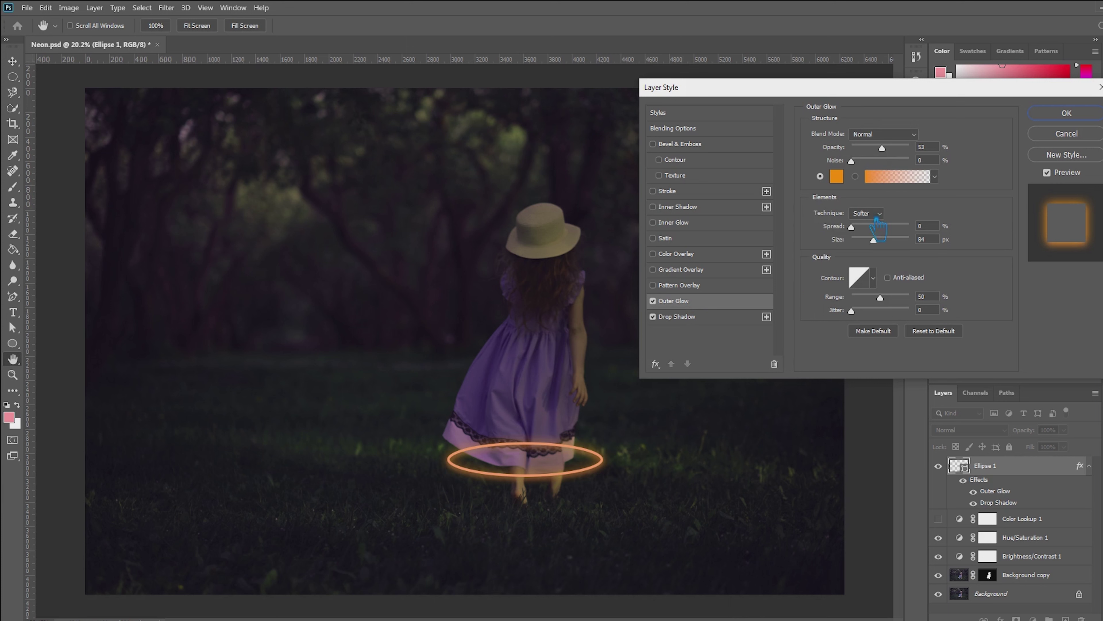
click(888, 242)
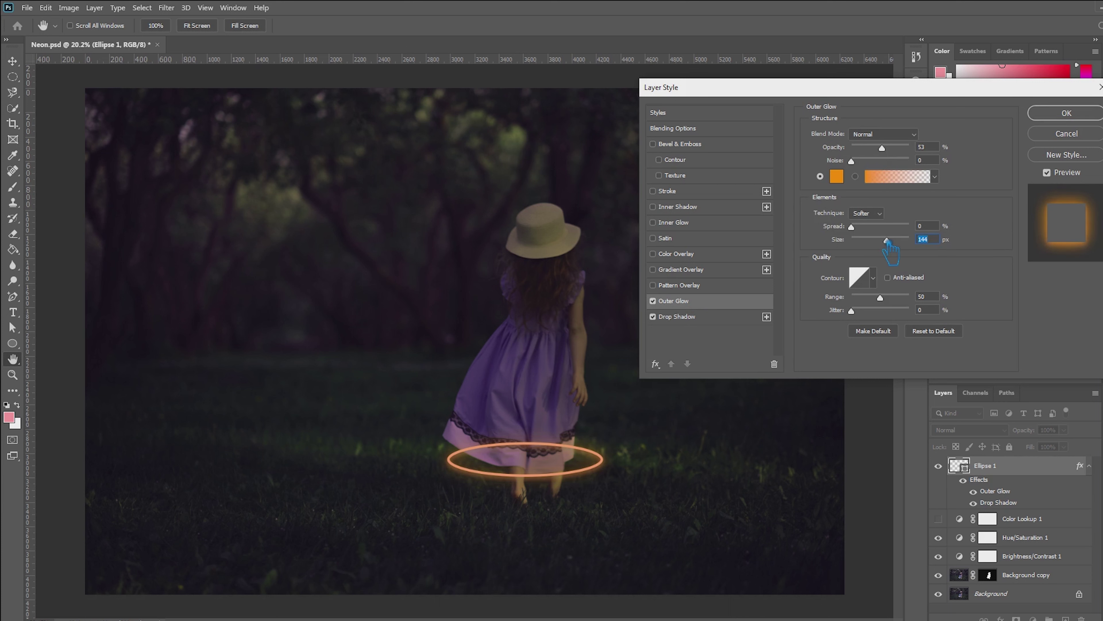
click(1071, 118)
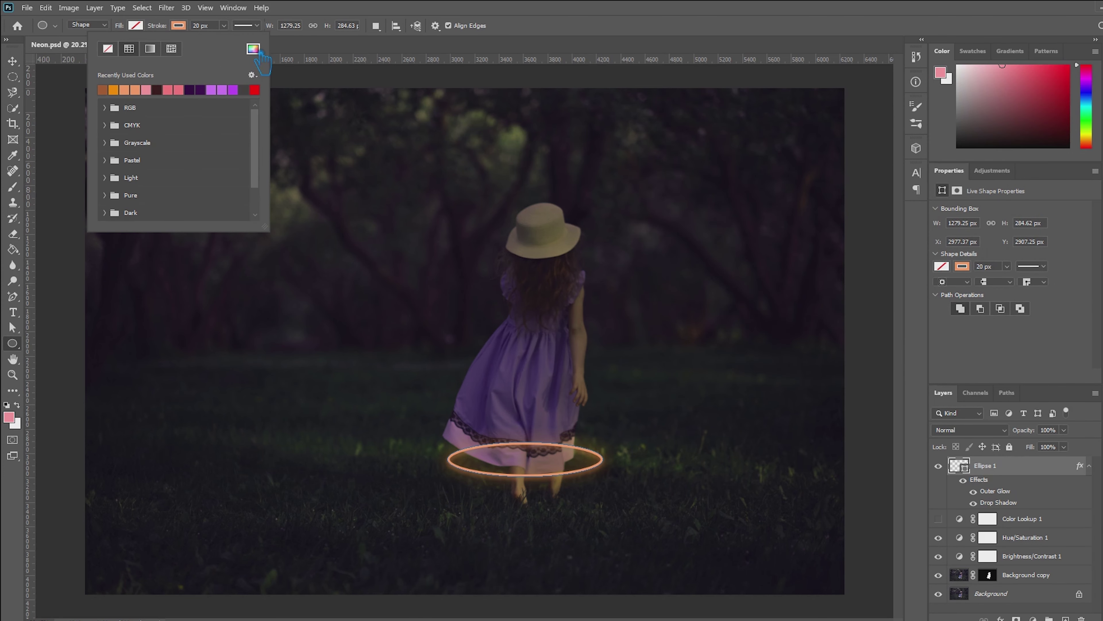
Change the ring's stroke colour to pale peach ffc8a7 and deselect the shape
click(253, 49)
drag(771, 108, 745, 87)
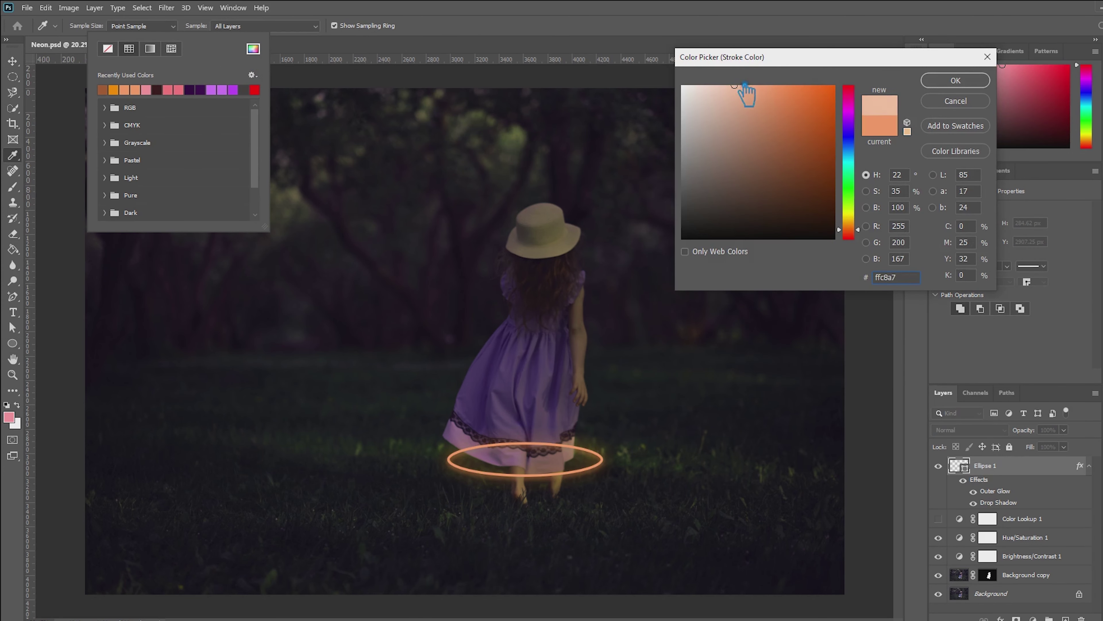
key(Return)
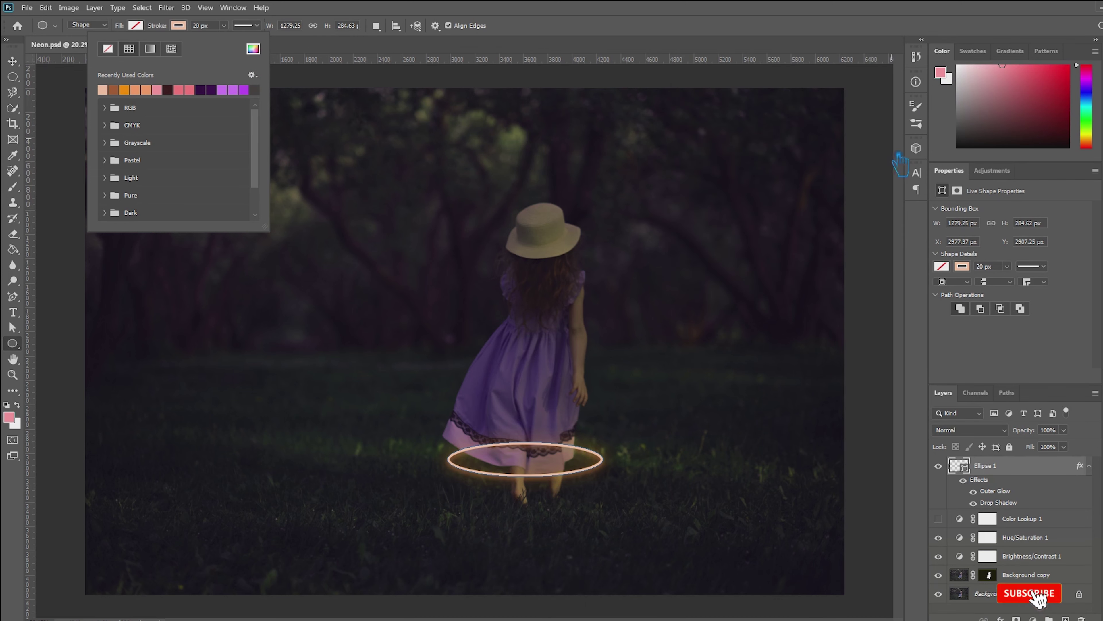
click(12, 62)
click(877, 372)
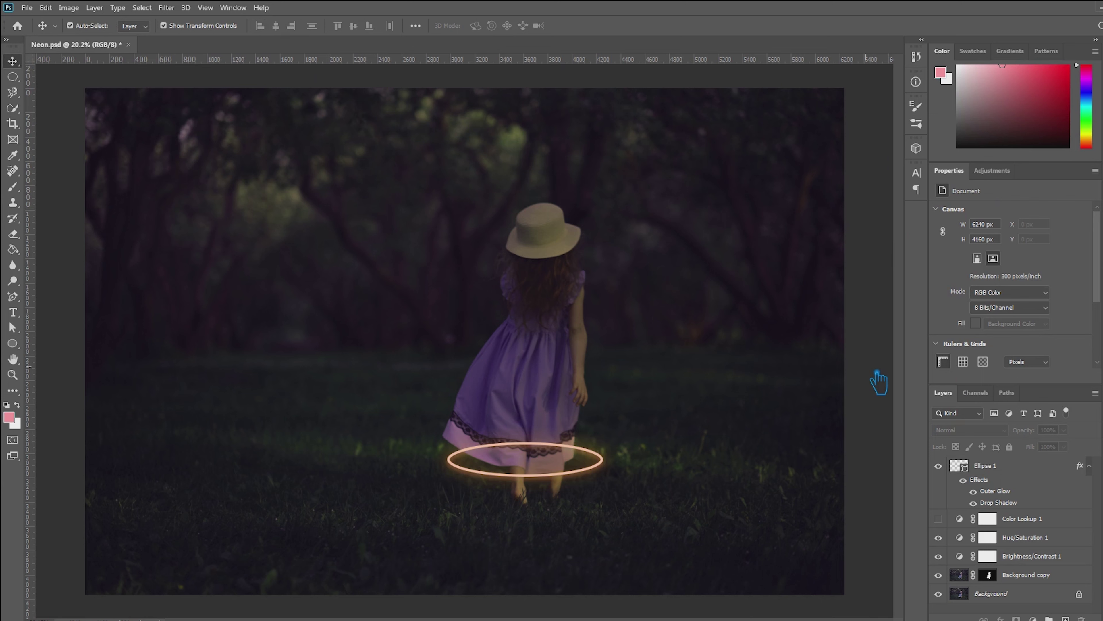
Reopen the layer style settings of Ellipse 1 and enable an Inner Glow effect
right_click(987, 467)
click(1047, 134)
right_click(996, 468)
click(913, 133)
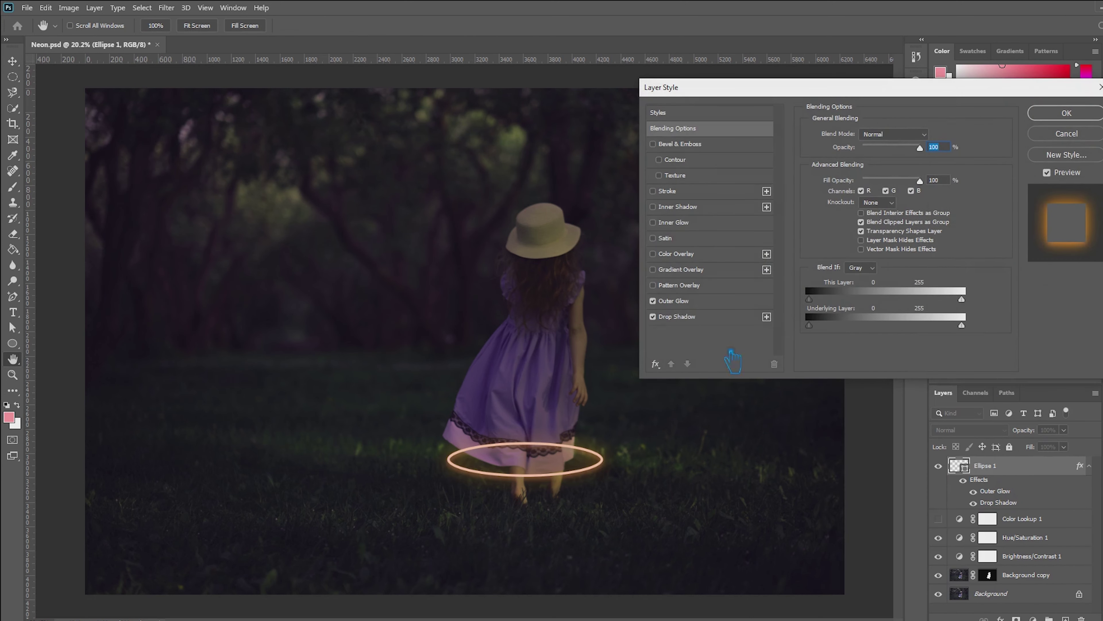
click(690, 304)
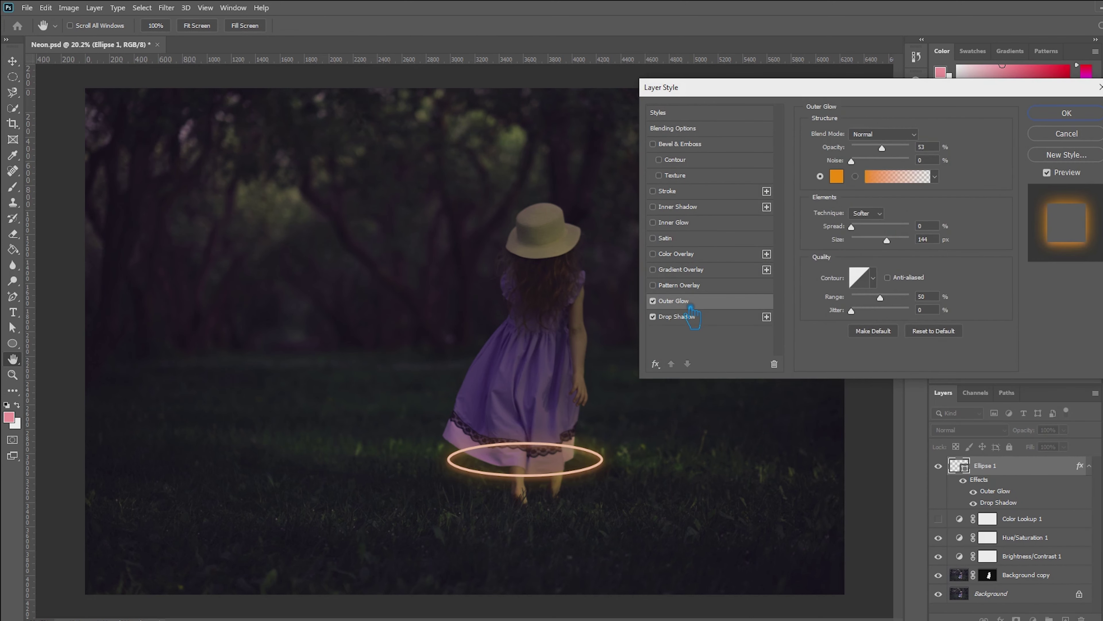
click(691, 229)
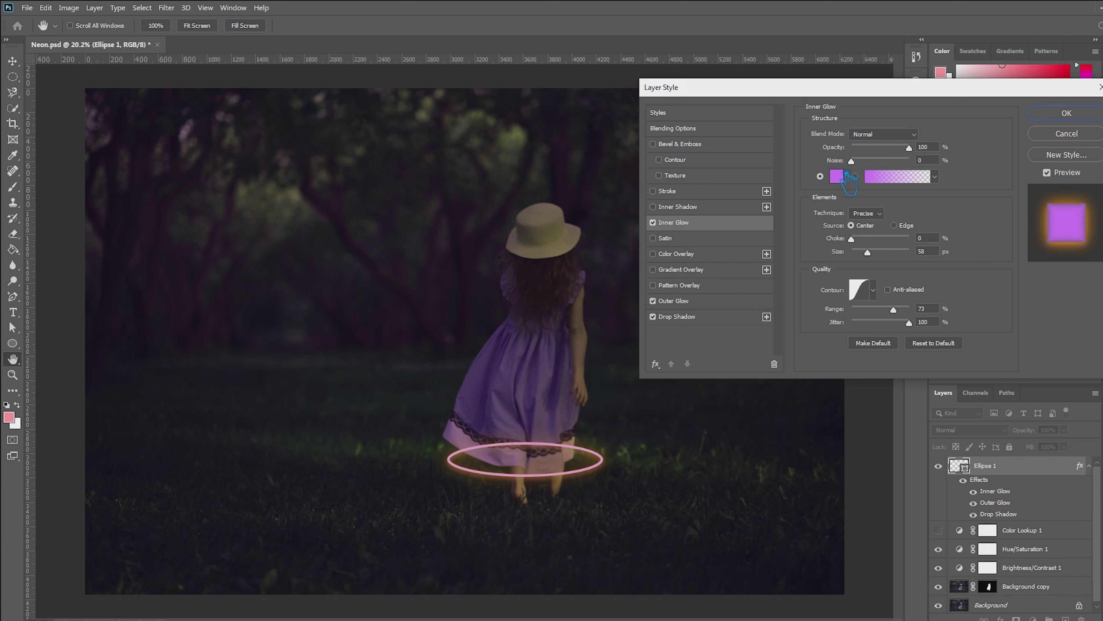
Set the inner glow's colour to a bright light orange
click(840, 178)
drag(849, 198, 858, 231)
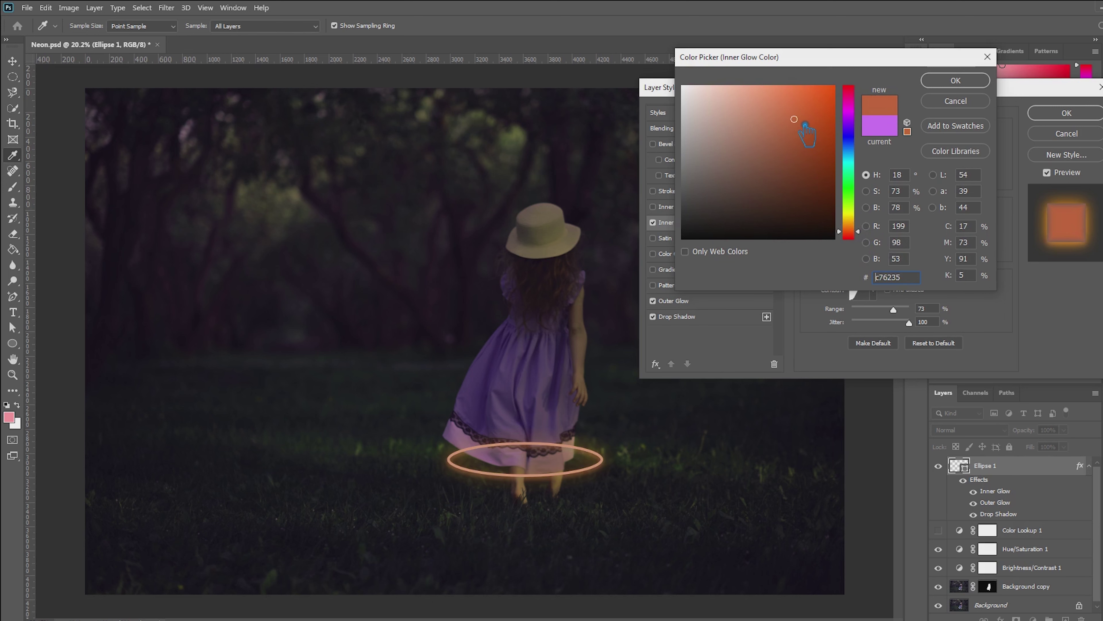
click(799, 87)
click(956, 81)
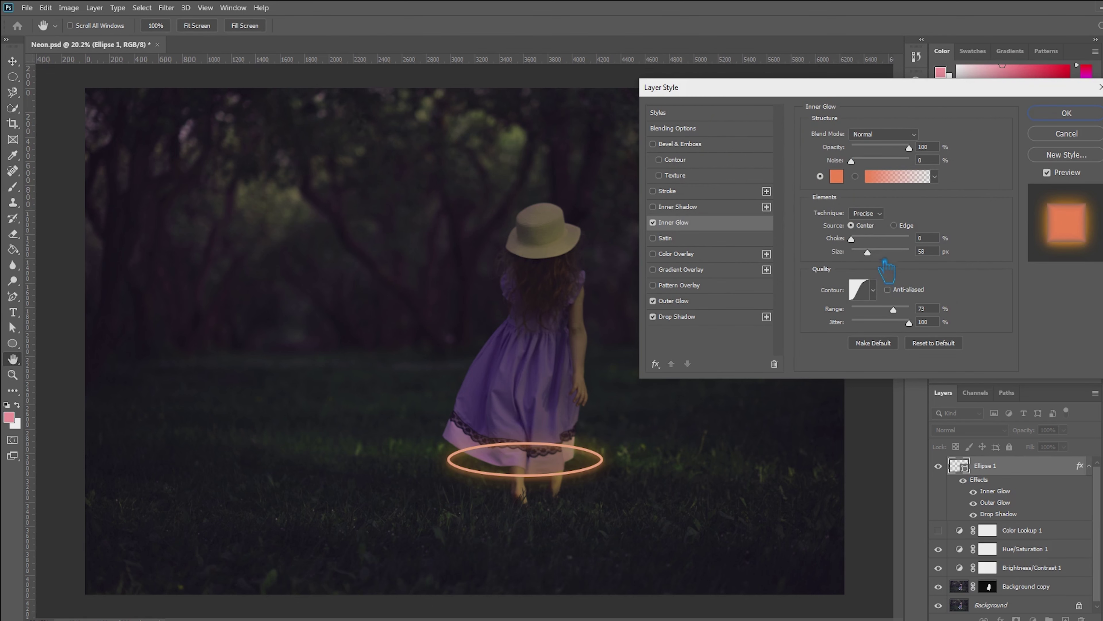
Set the inner glow's size to 18 px and its colour to saturated orange ff4e00
drag(866, 256, 837, 253)
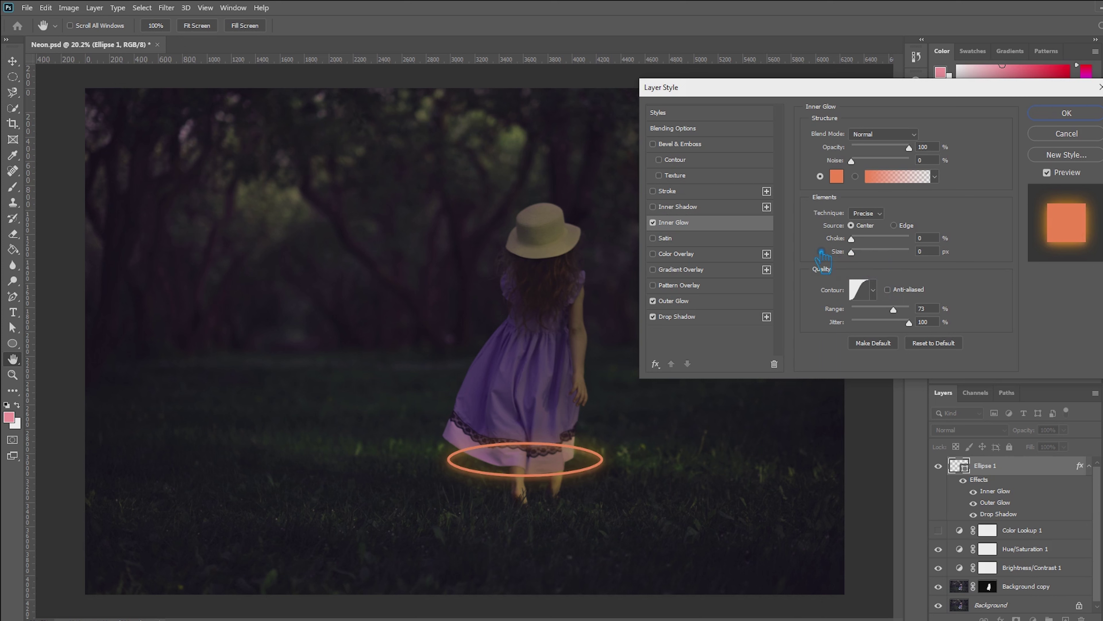
mouse_move(852, 256)
mouse_down()
mouse_move(888, 266)
mouse_move(871, 264)
mouse_up()
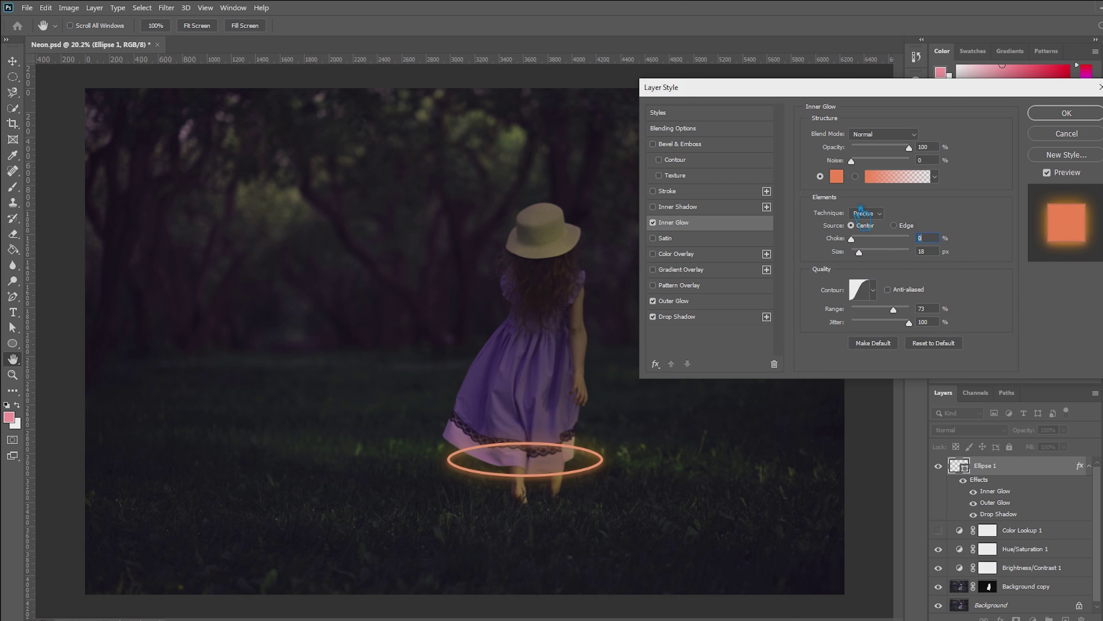
click(837, 177)
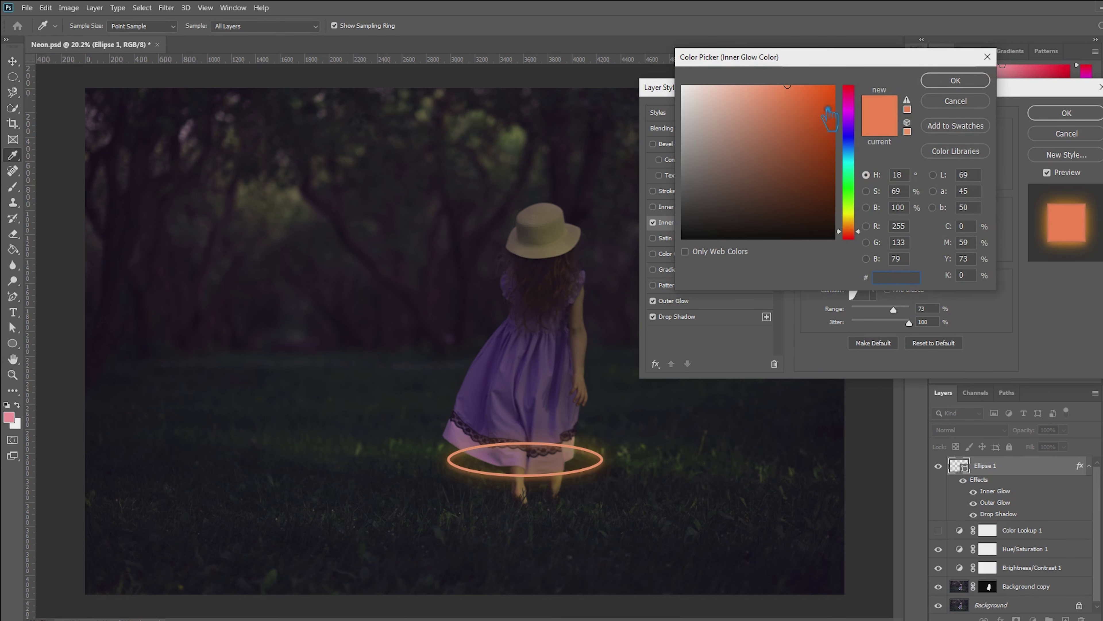
drag(821, 100, 854, 90)
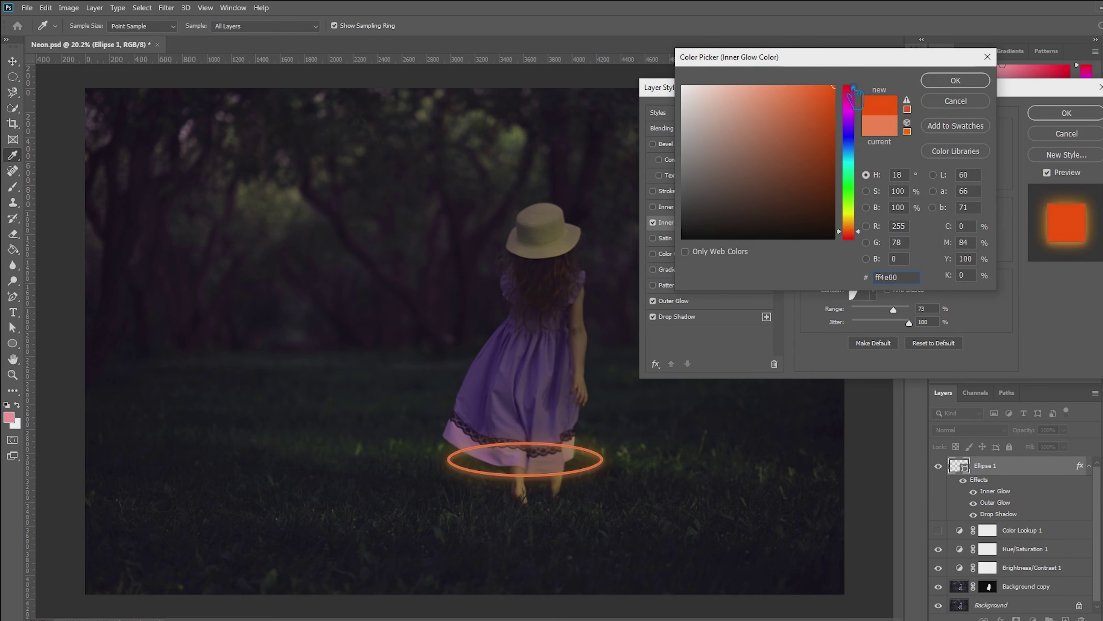
click(956, 80)
Soften the inner glow's colour to a lighter, less saturated orange
click(837, 176)
drag(821, 92, 792, 86)
click(985, 81)
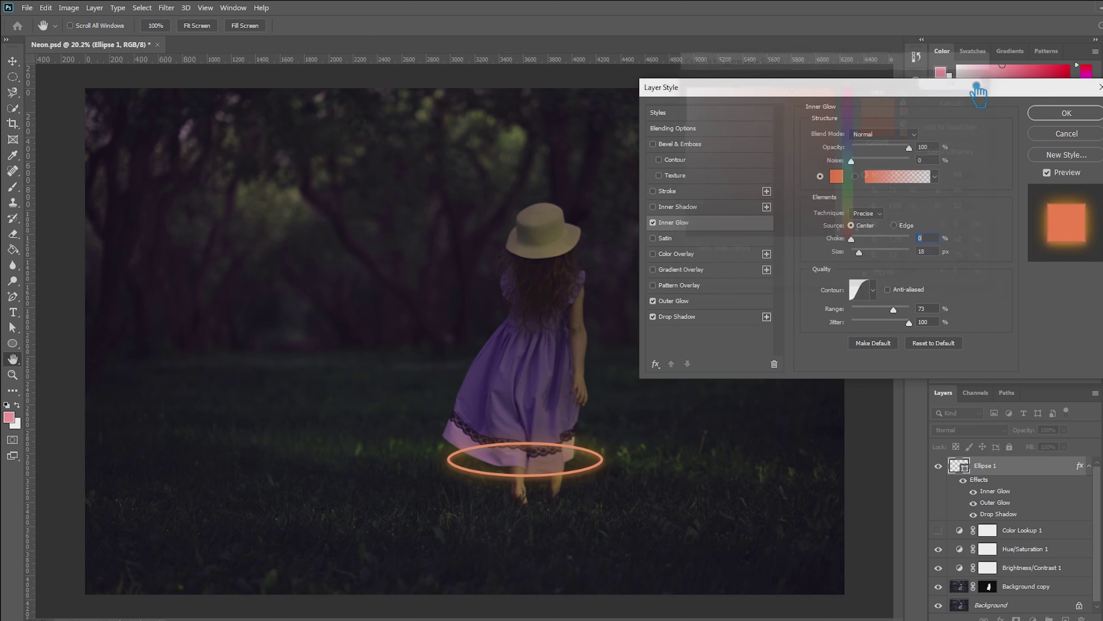
Raise the outer glow's opacity to 100%, enlarge its size slightly and apply the layer style
click(691, 305)
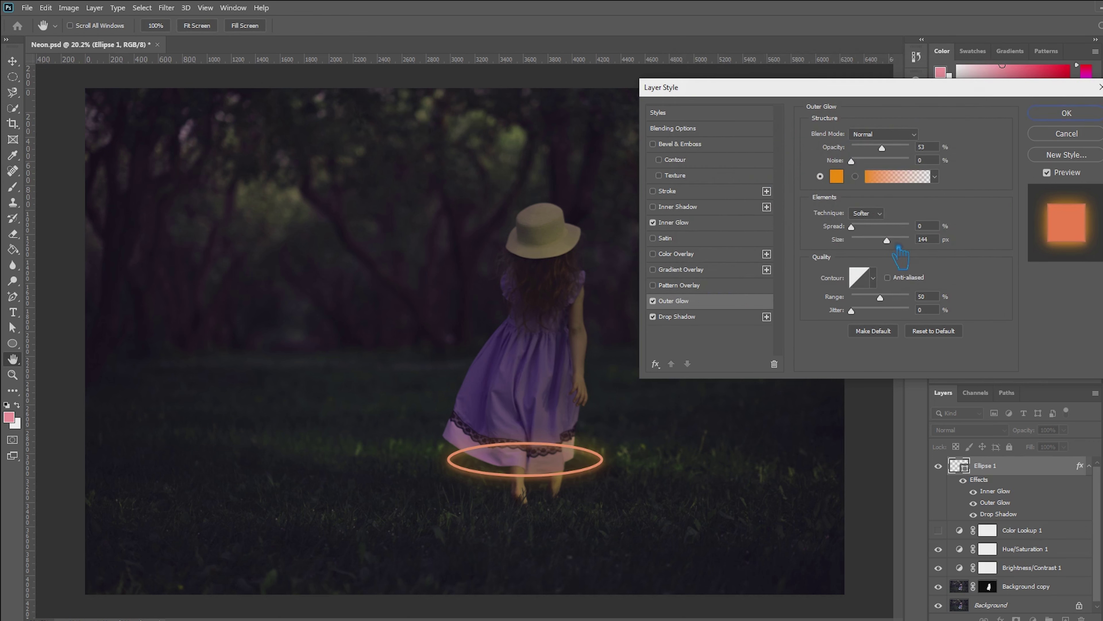
drag(958, 245, 955, 244)
drag(888, 152, 968, 155)
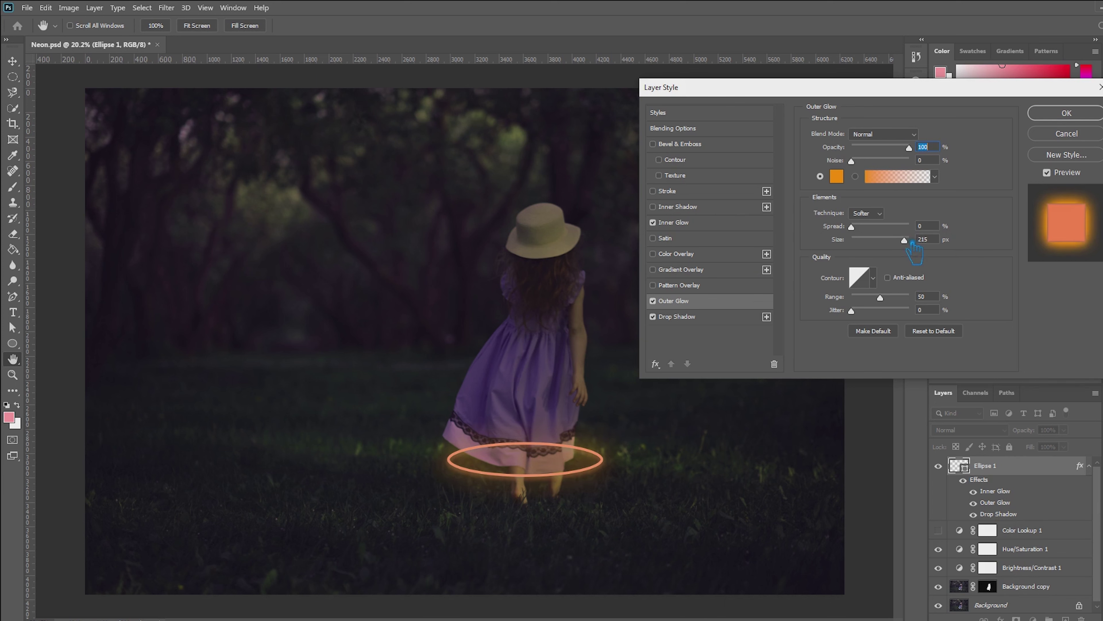
drag(913, 245, 897, 247)
key(Return)
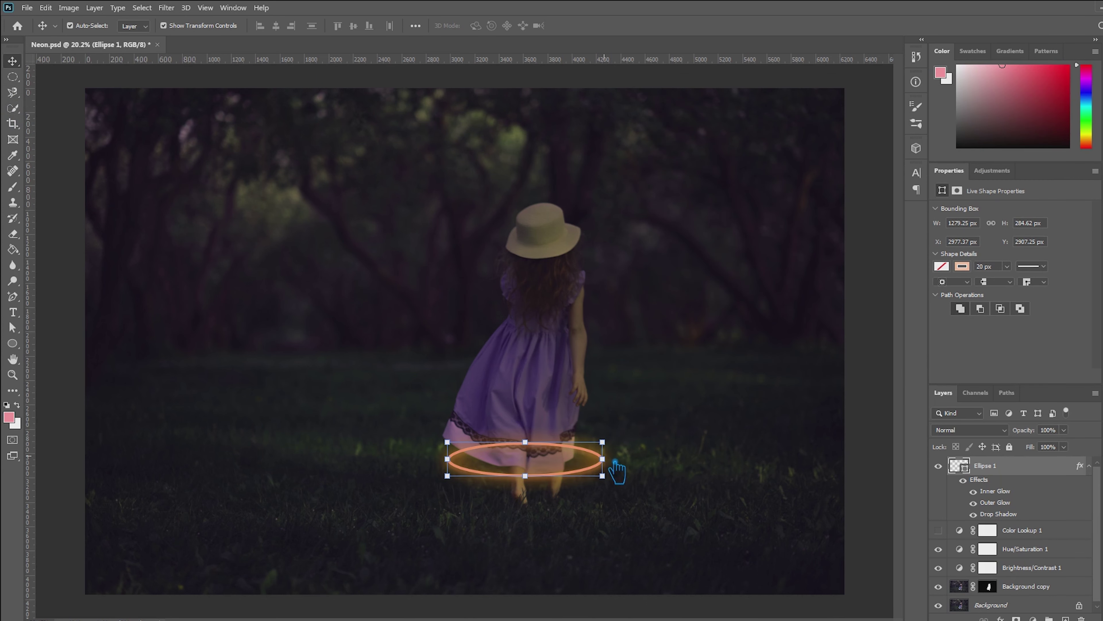
Widen the ring around the dress hem symmetrically to about 1735 px
drag(615, 461, 647, 457)
click(598, 25)
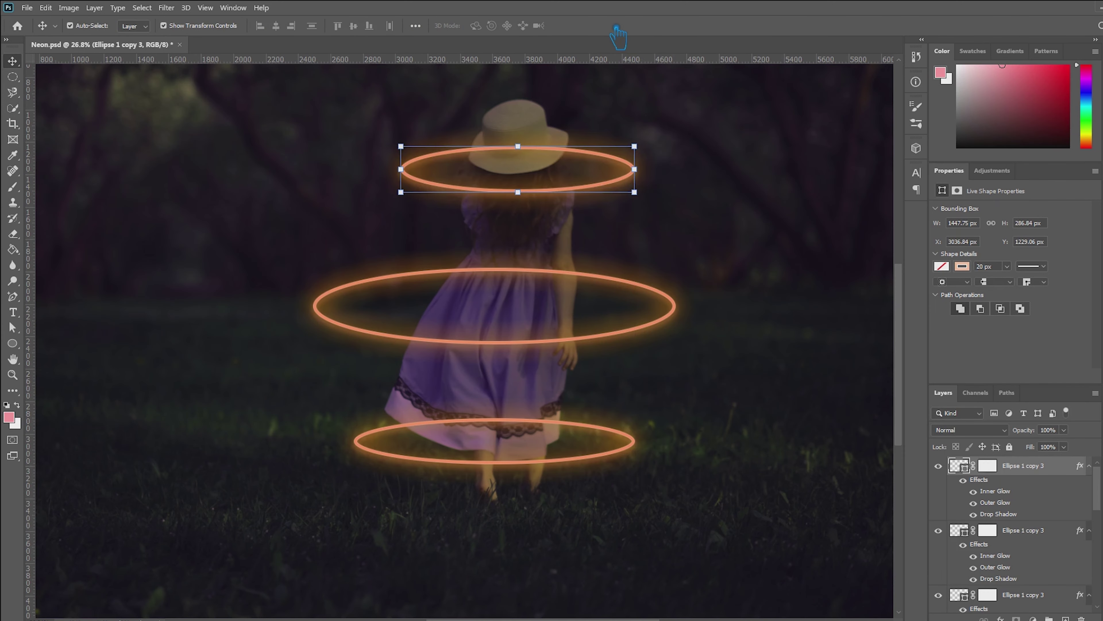
Resize the ring around the girl's hat to about 1448 px wide and 354 px high
click(750, 203)
click(600, 189)
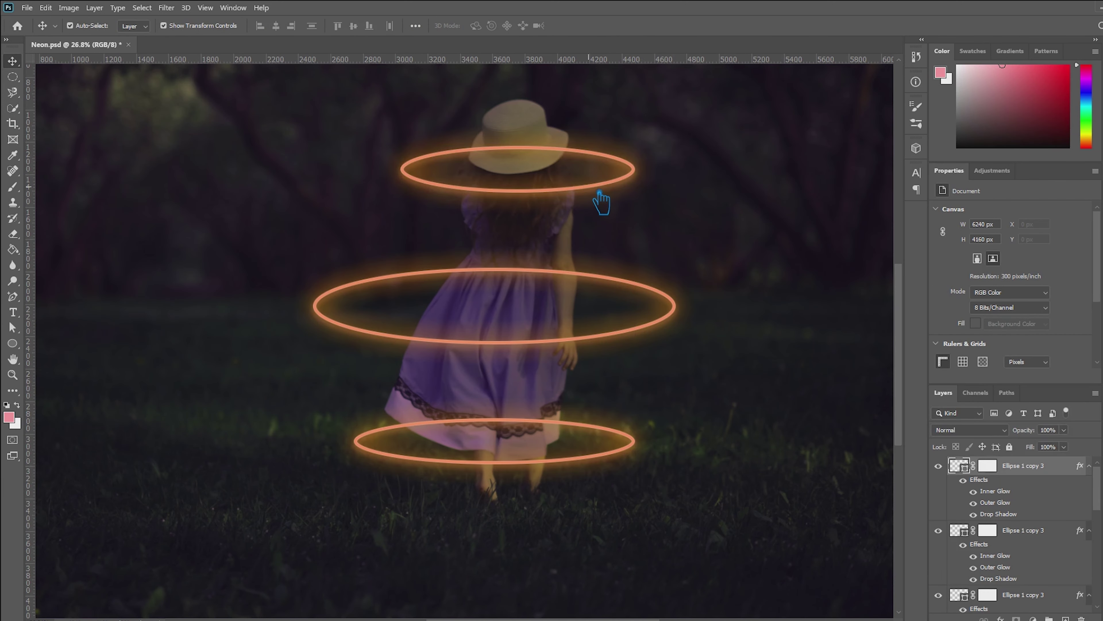
drag(634, 169, 651, 169)
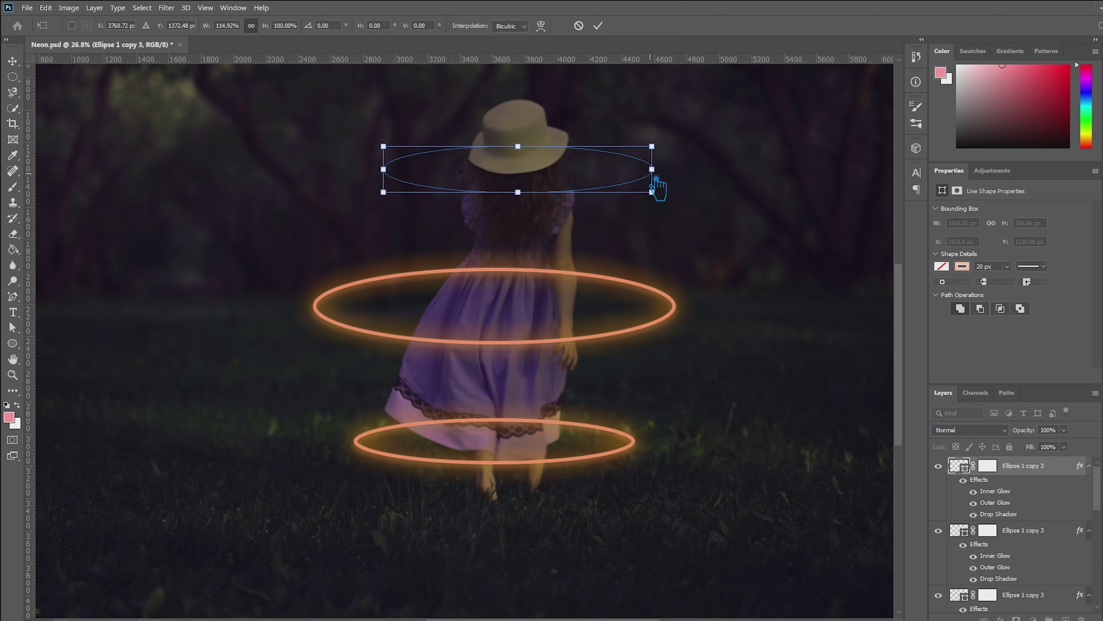
drag(533, 149, 534, 143)
click(598, 25)
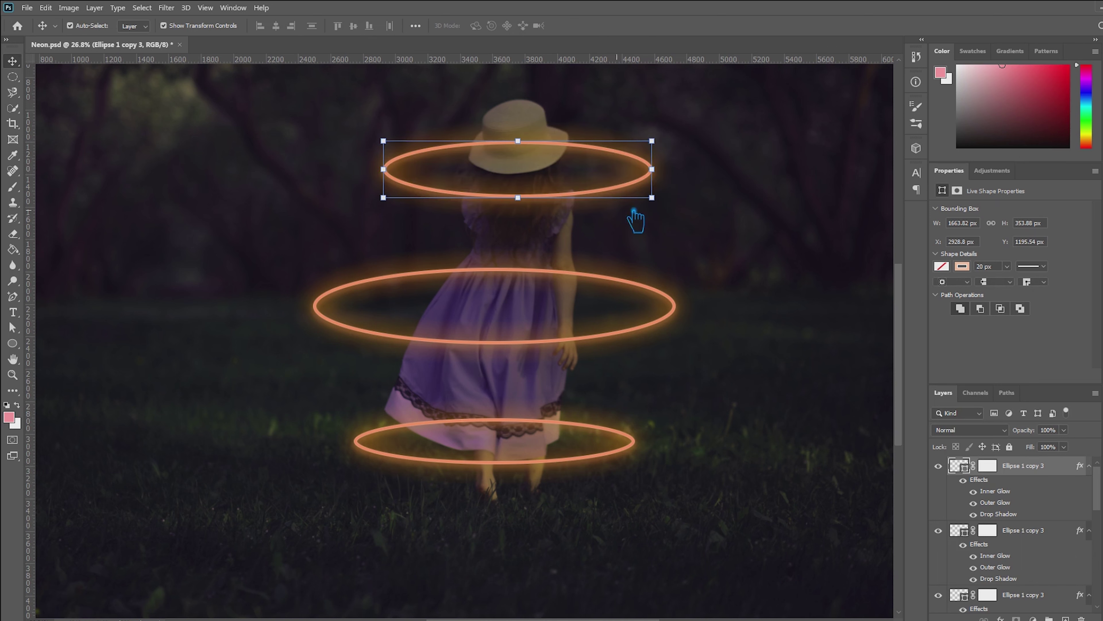
drag(652, 169, 635, 169)
click(598, 26)
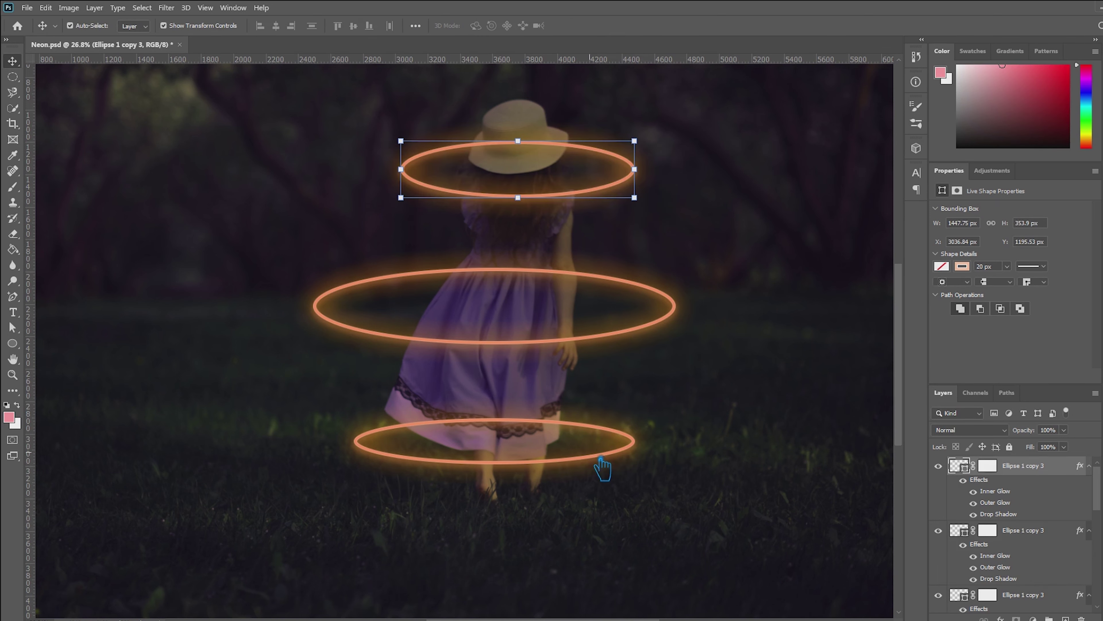
Narrow the ring at the dress hem symmetrically to about 1072 px
click(601, 461)
click(604, 471)
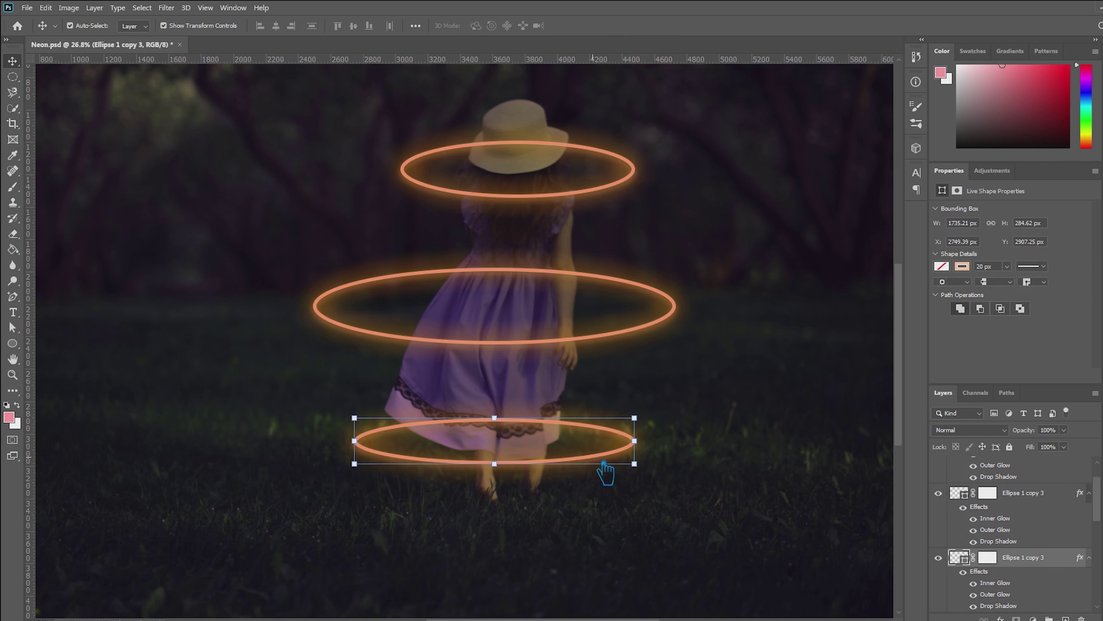
drag(636, 441, 600, 454)
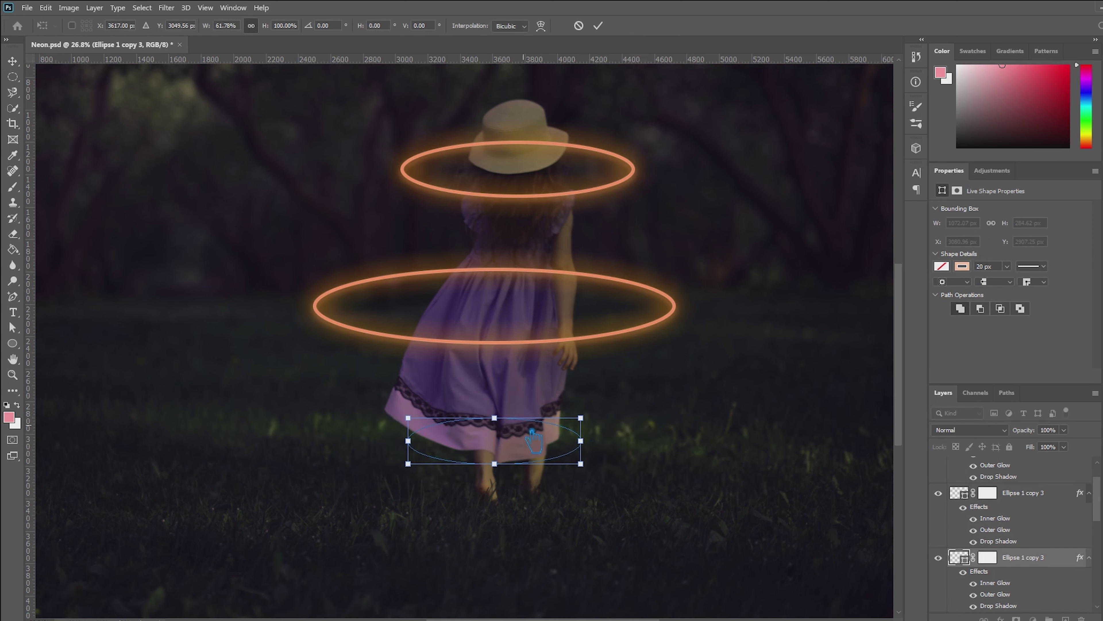
Move the hem ring 90 px down and 50 px to the right, and commit the transform
key(shift+Down)
key(shift+Down)
key(shift+Down)
key(shift+Down)
key(shift+Down)
key(shift+Down)
key(shift+Down)
key(shift+Down)
key(shift+Down)
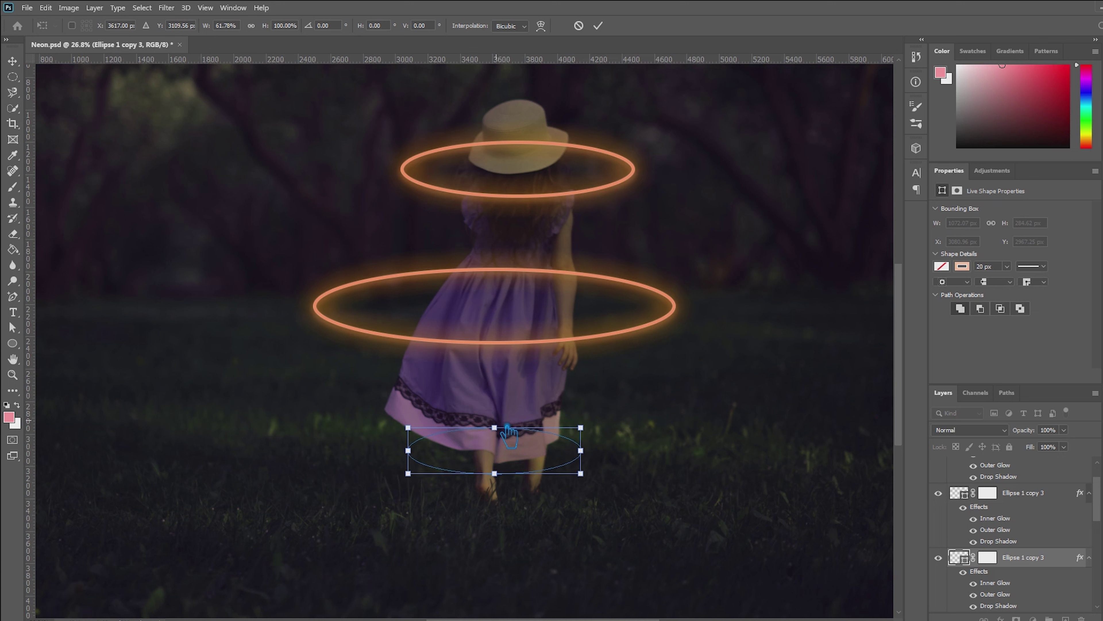
key(shift+Right)
key(shift+Right)
key(shift+Right)
key(shift+Right)
key(shift+Right)
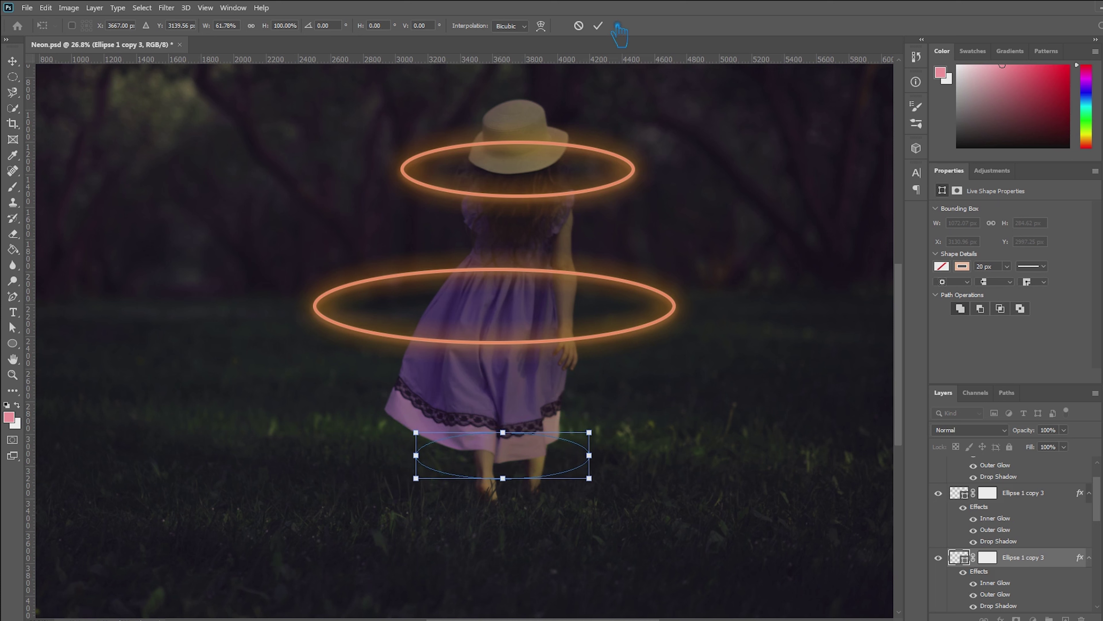
click(598, 25)
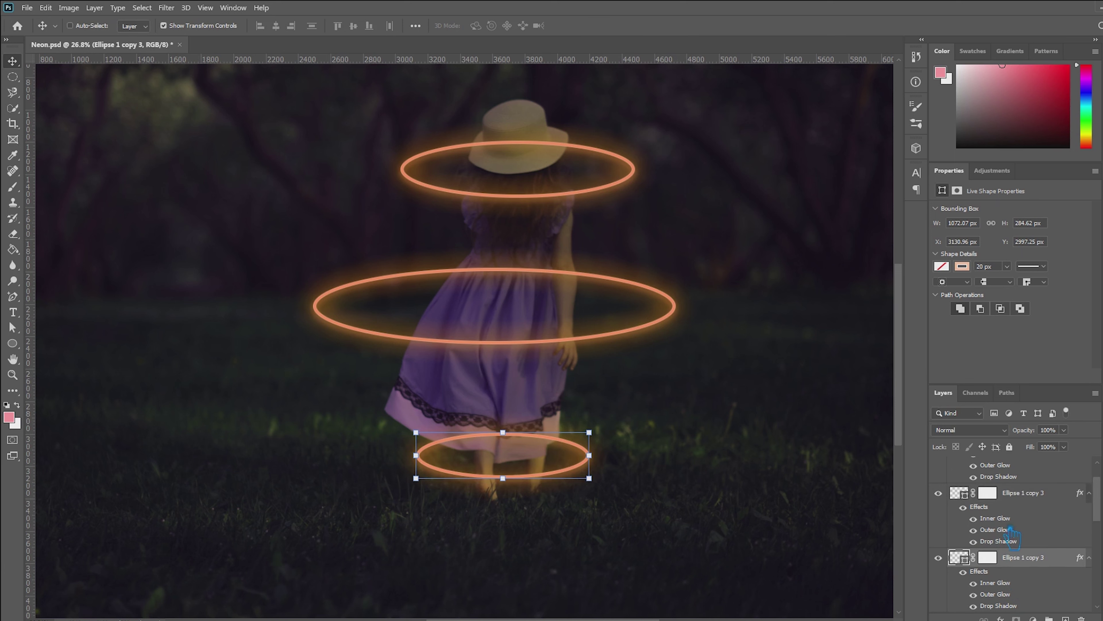
Duplicate the three ring layers and hide the originals
scroll(1001, 529, down, 1)
scroll(1042, 506, up, 1)
shift+click(1036, 471)
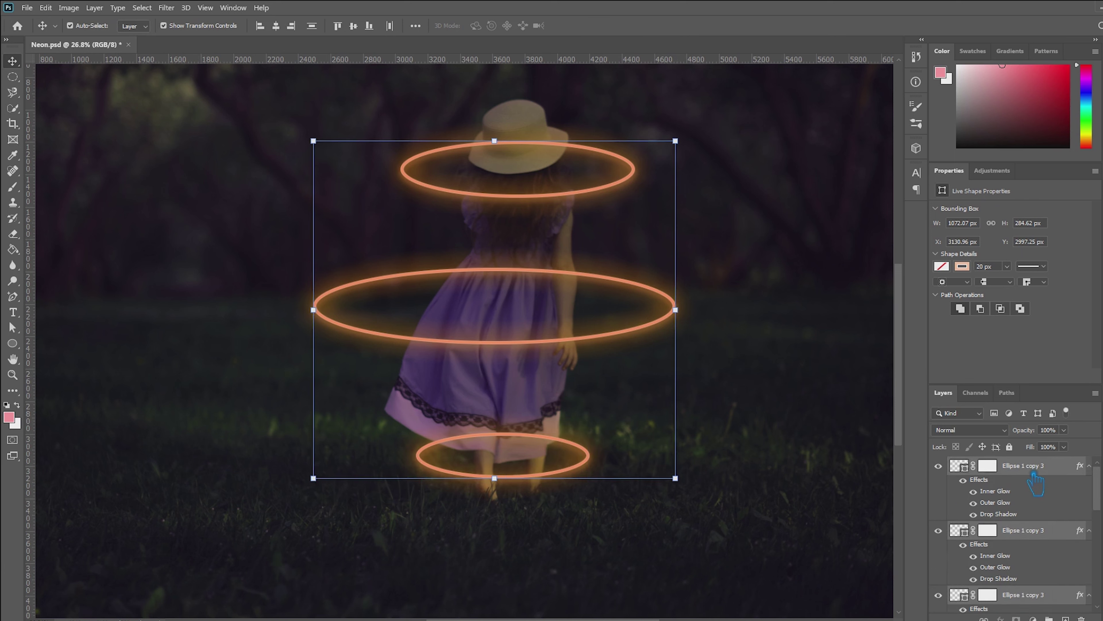
key(ctrl+j)
scroll(988, 565, down, 4)
click(939, 530)
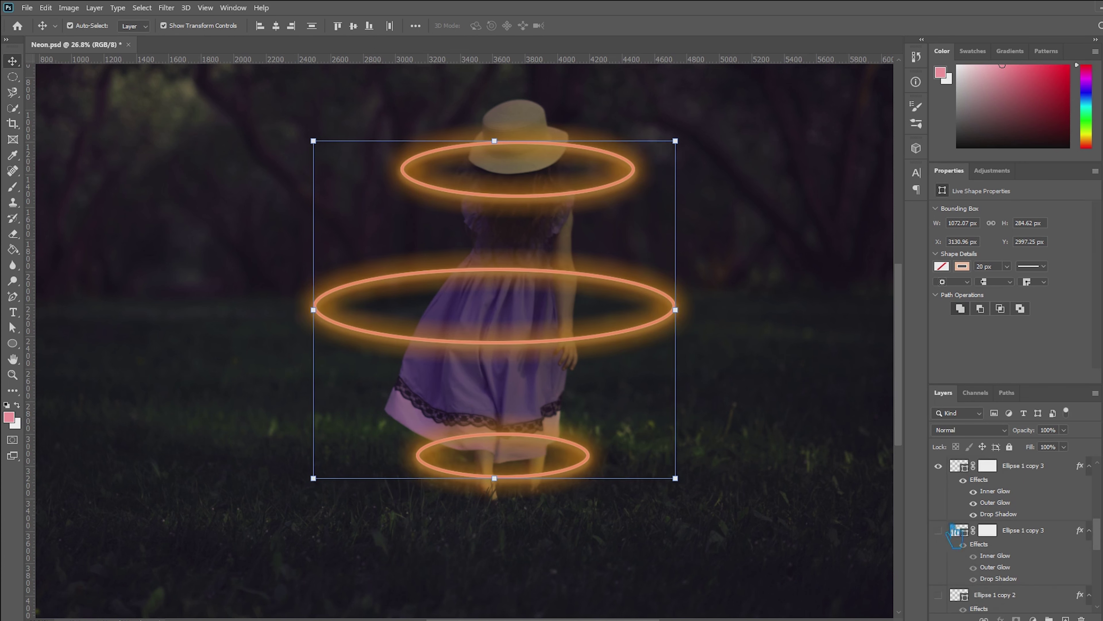
click(939, 466)
scroll(963, 479, up, 2)
click(939, 530)
scroll(1030, 506, up, 2)
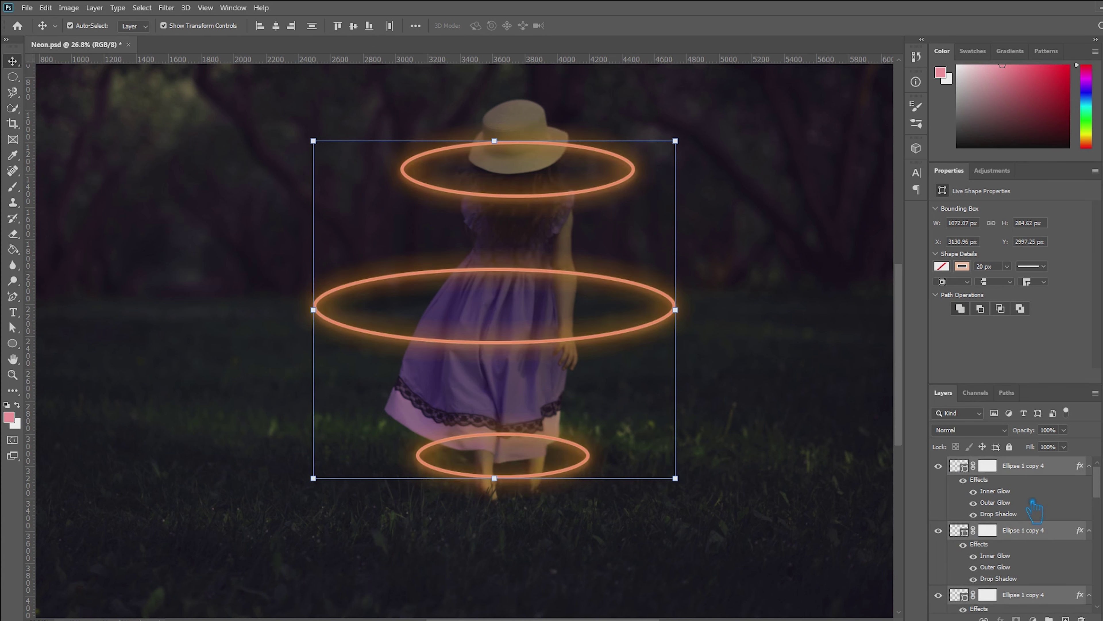
Merge the three duplicated ring shapes into a single shape layer
right_click(1036, 474)
click(948, 473)
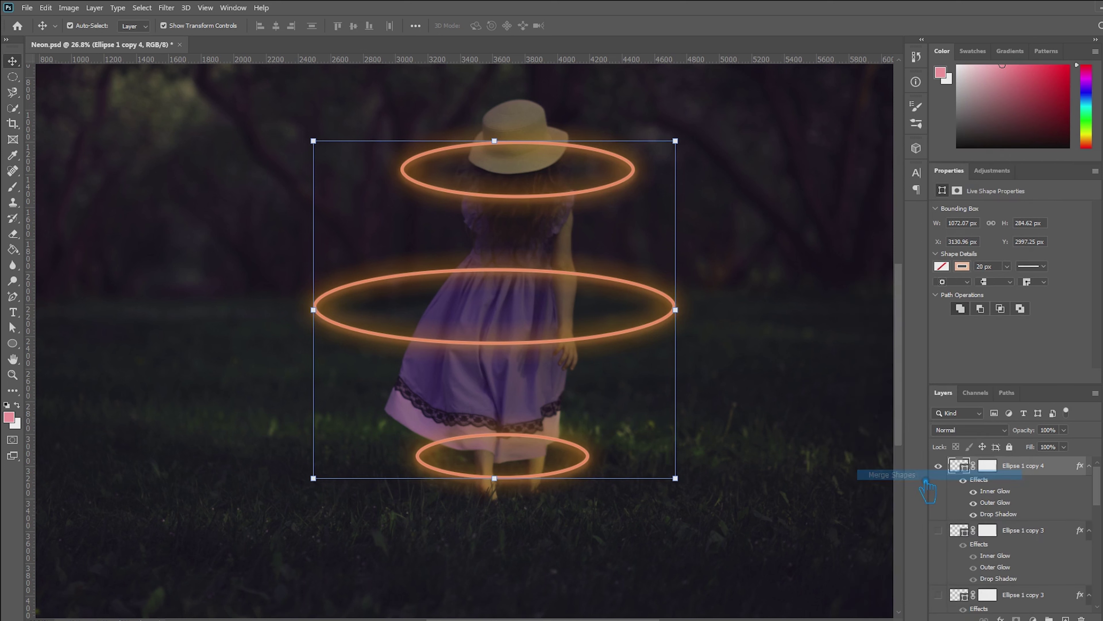
click(993, 467)
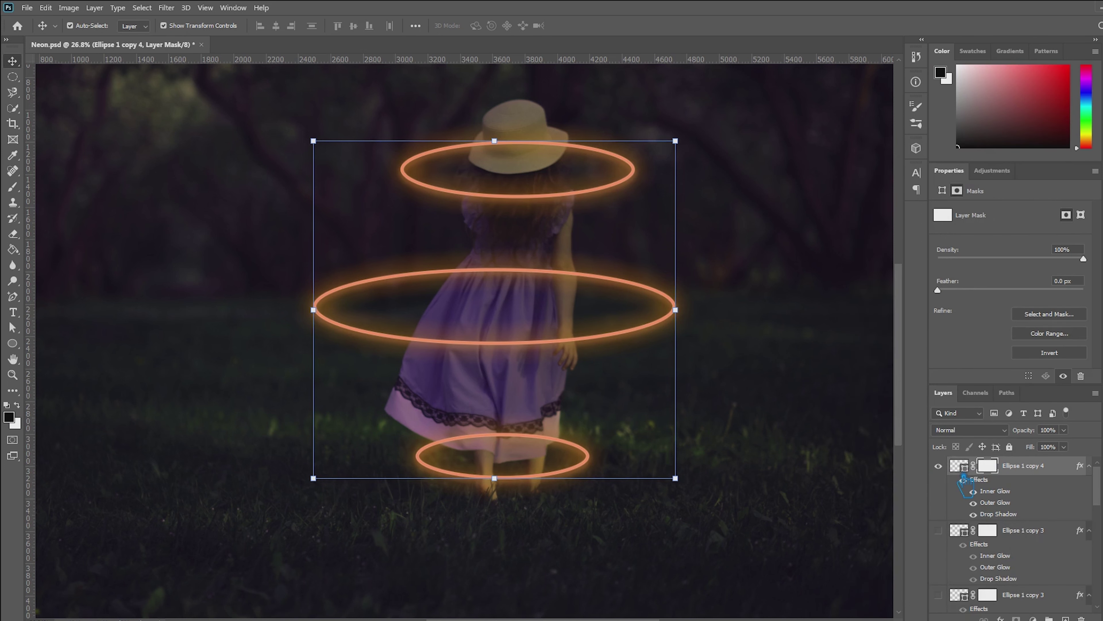
Duplicate the merged ring layer, hide the lower one as a backup and save the document
click(1054, 474)
key(ctrl+j)
click(940, 530)
key(ctrl+s)
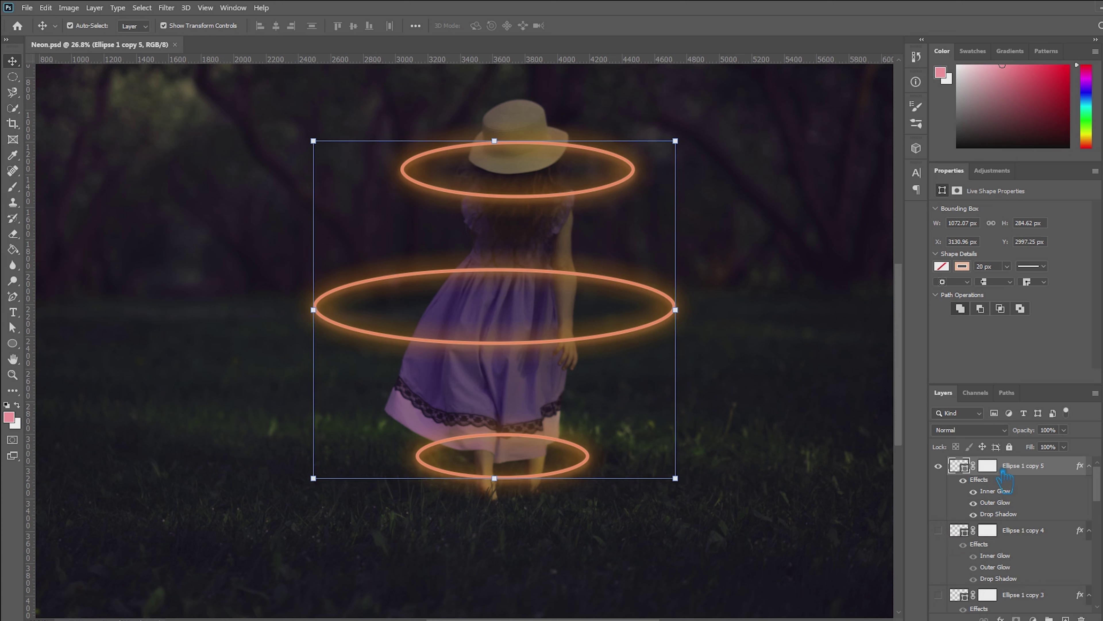
Target the layer mask of Ellipse 1 copy 5 and set the Brush to 60% flow and 65% opacity
click(992, 467)
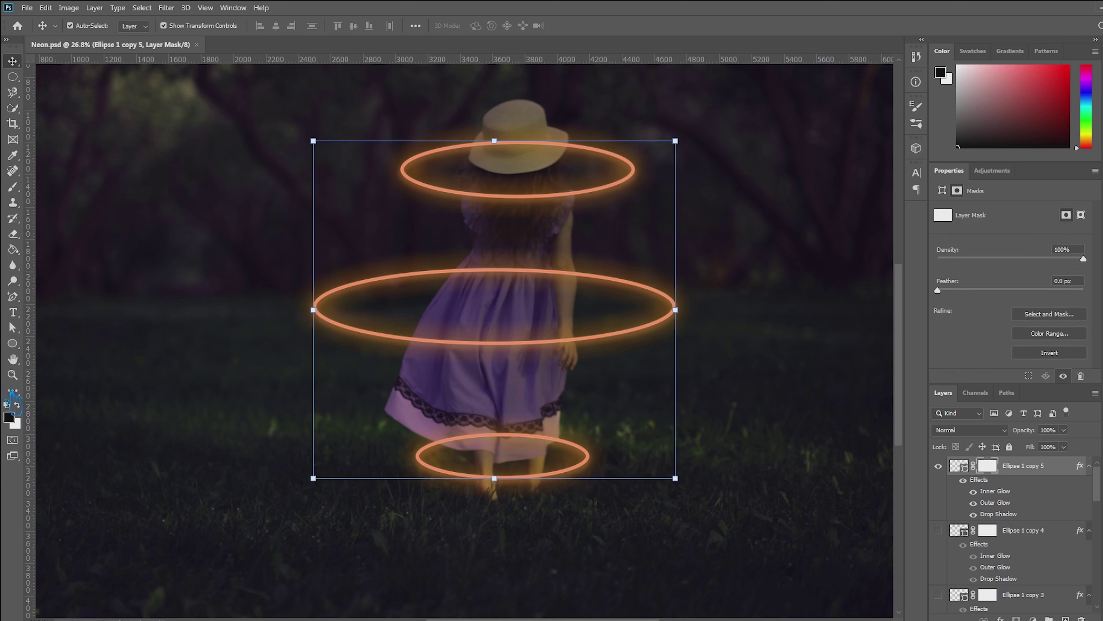
click(29, 192)
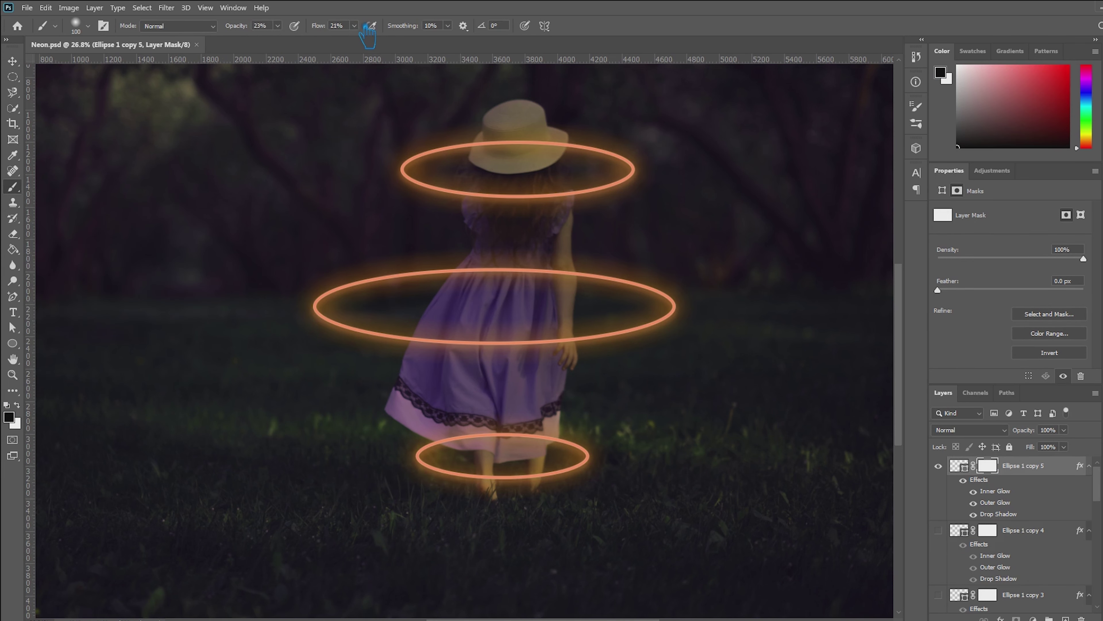
click(355, 26)
drag(354, 40, 376, 41)
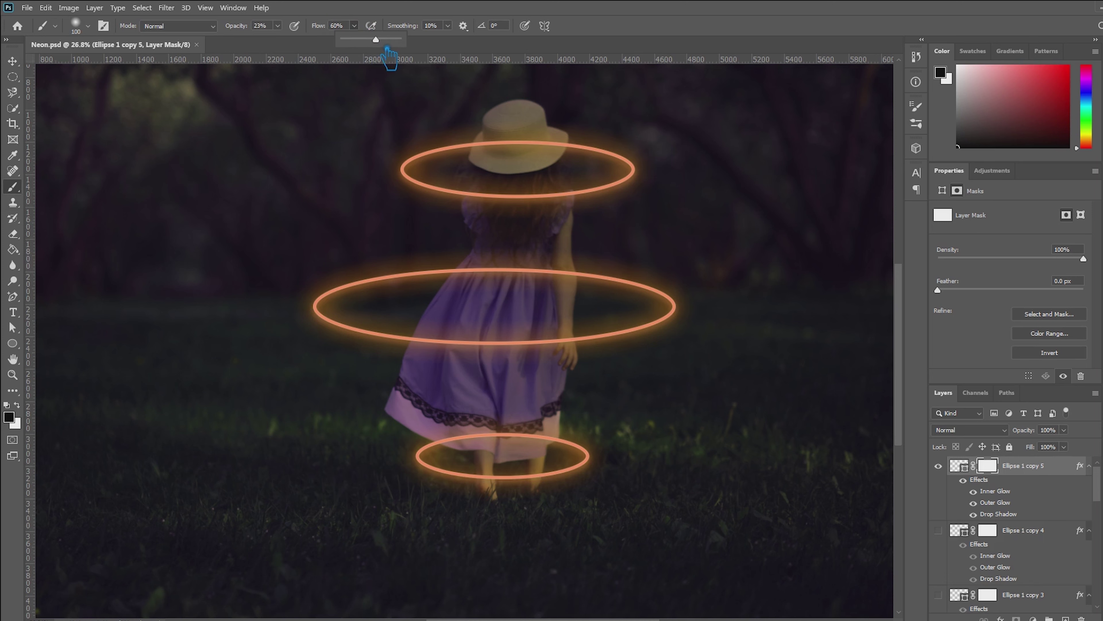
click(278, 26)
drag(278, 40, 303, 41)
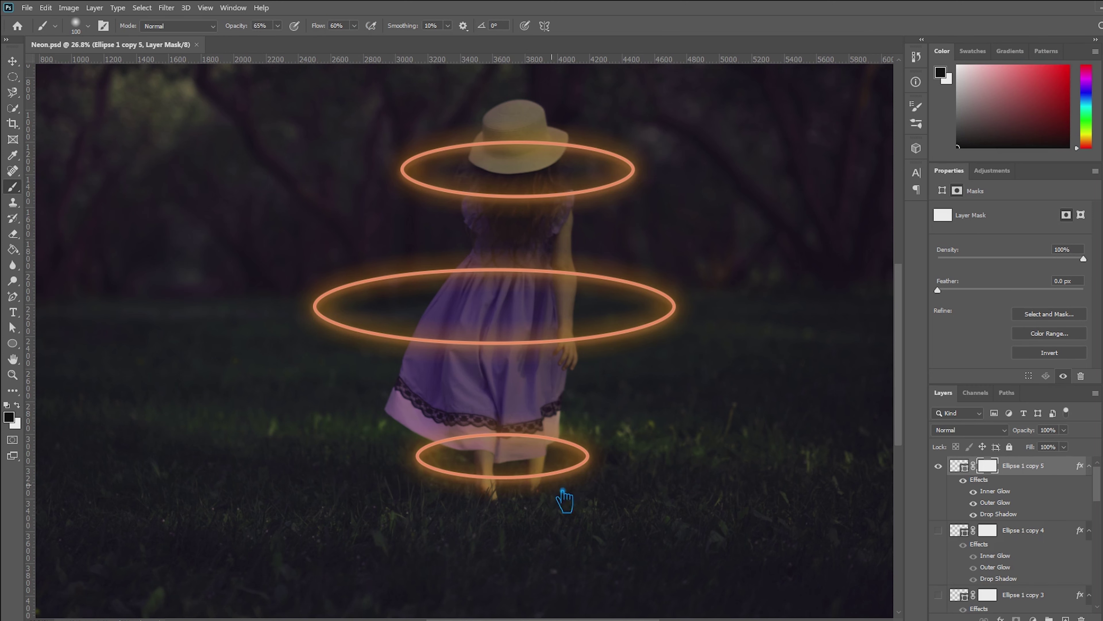
scroll(516, 491, up, 4)
scroll(516, 492, up, 3)
scroll(500, 492, down, 1)
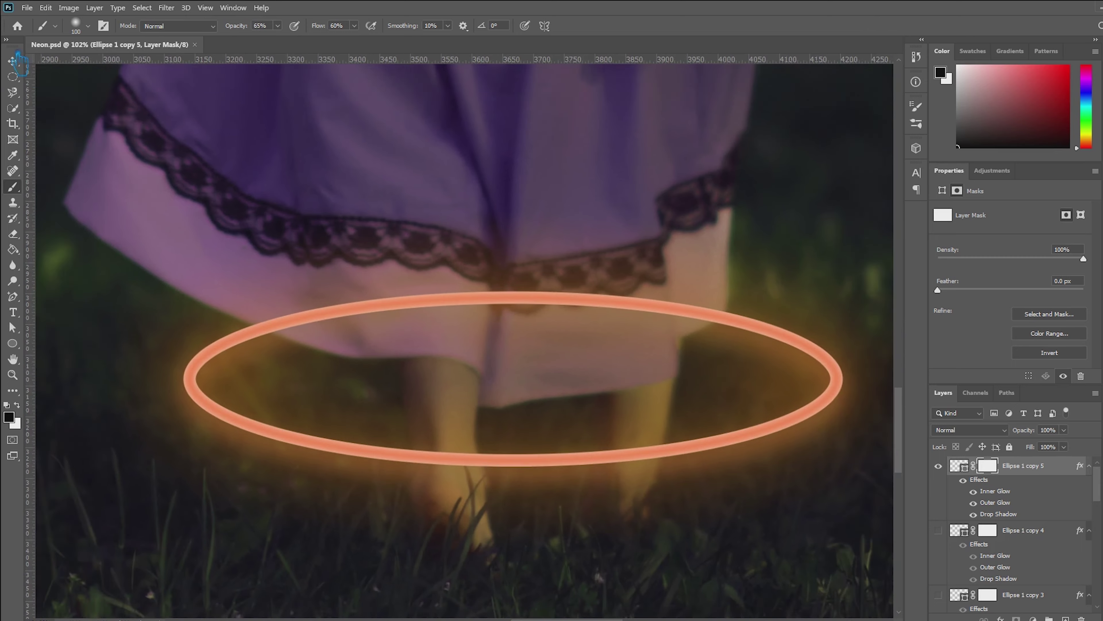
Load the girl's silhouette as a selection from the layer mask of Background copy
key(v)
scroll(691, 395, down, 5)
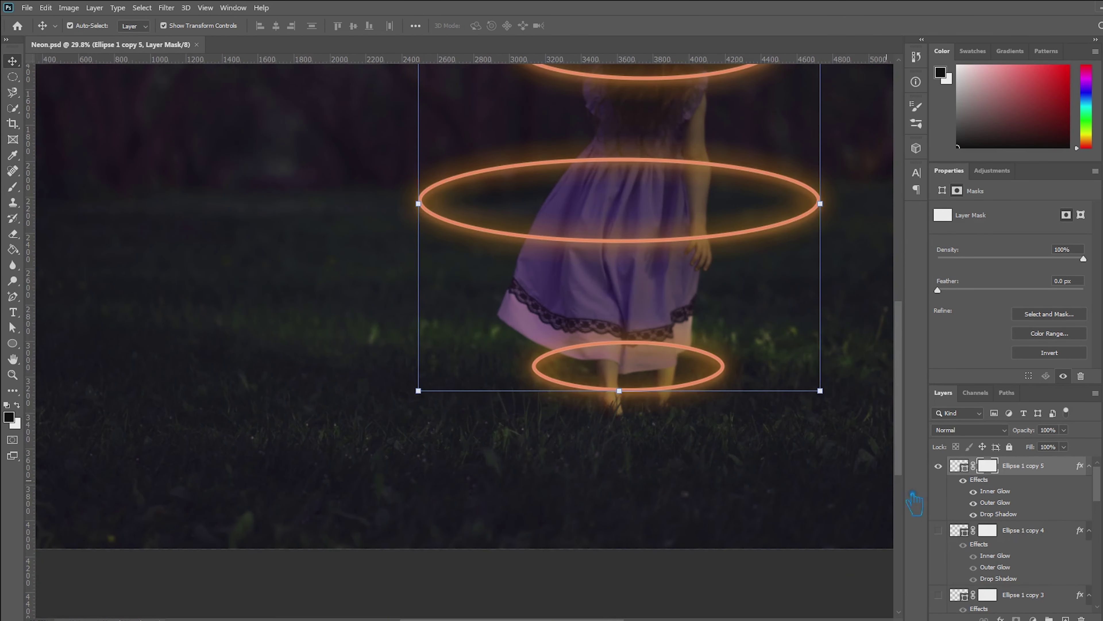
scroll(999, 482, down, 10)
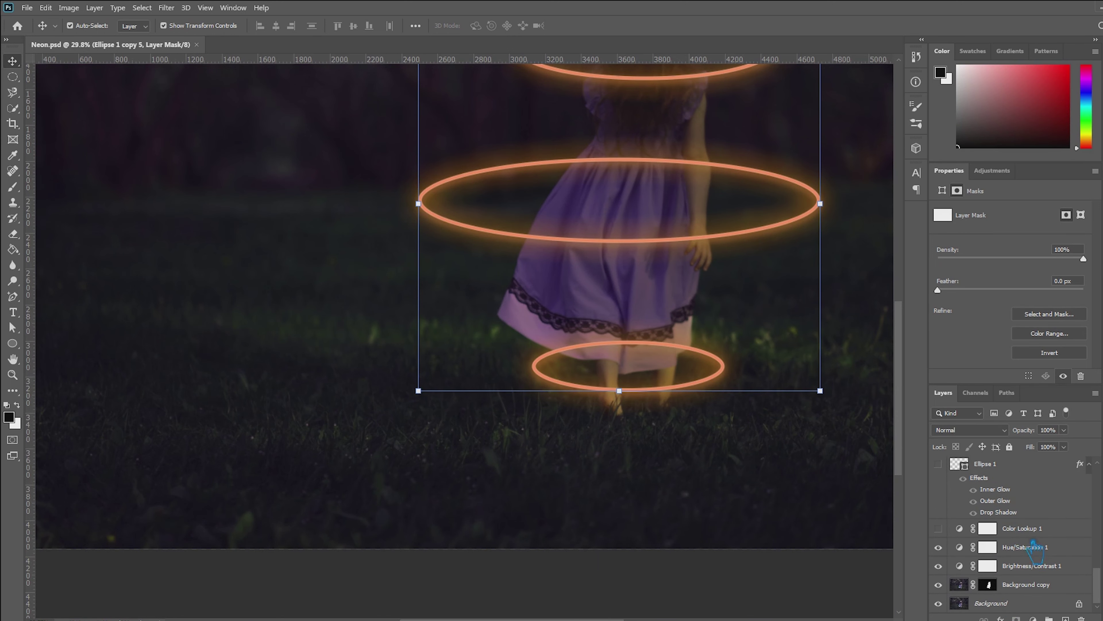
click(1027, 591)
ctrl+click(996, 589)
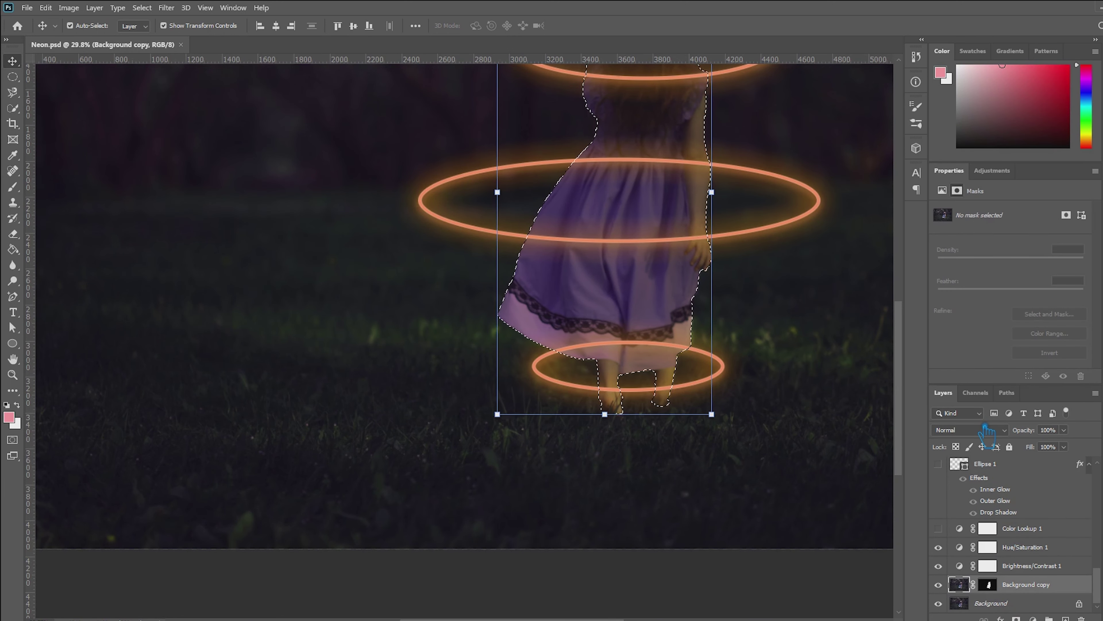
Make the layer mask of Ellipse 1 copy 5 active while keeping the girl's silhouette selected
scroll(1034, 479, up, 10)
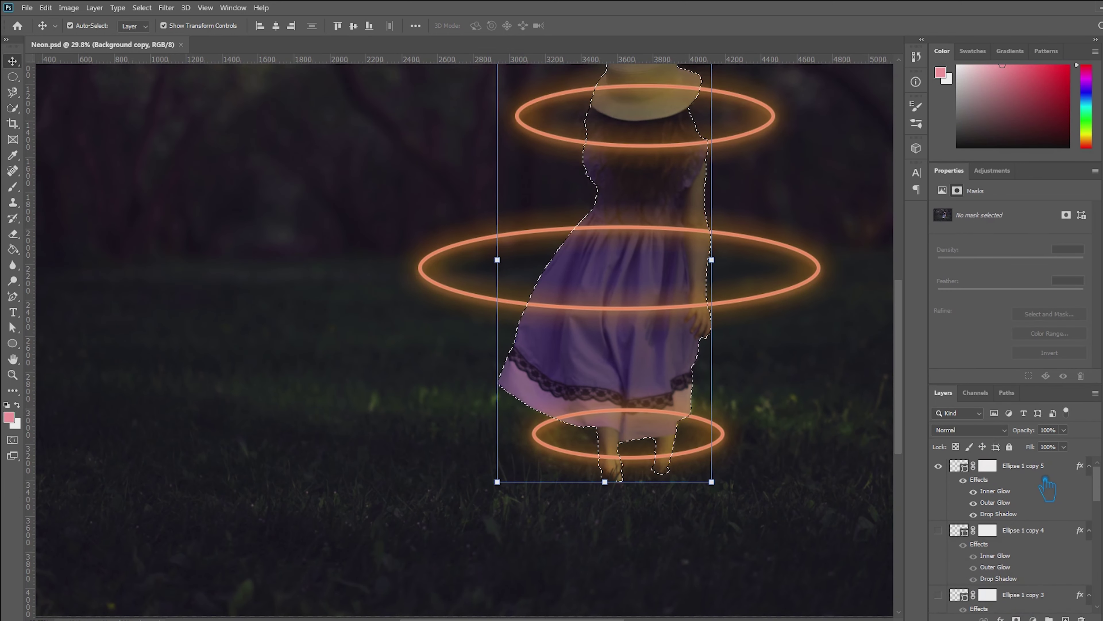
click(1023, 467)
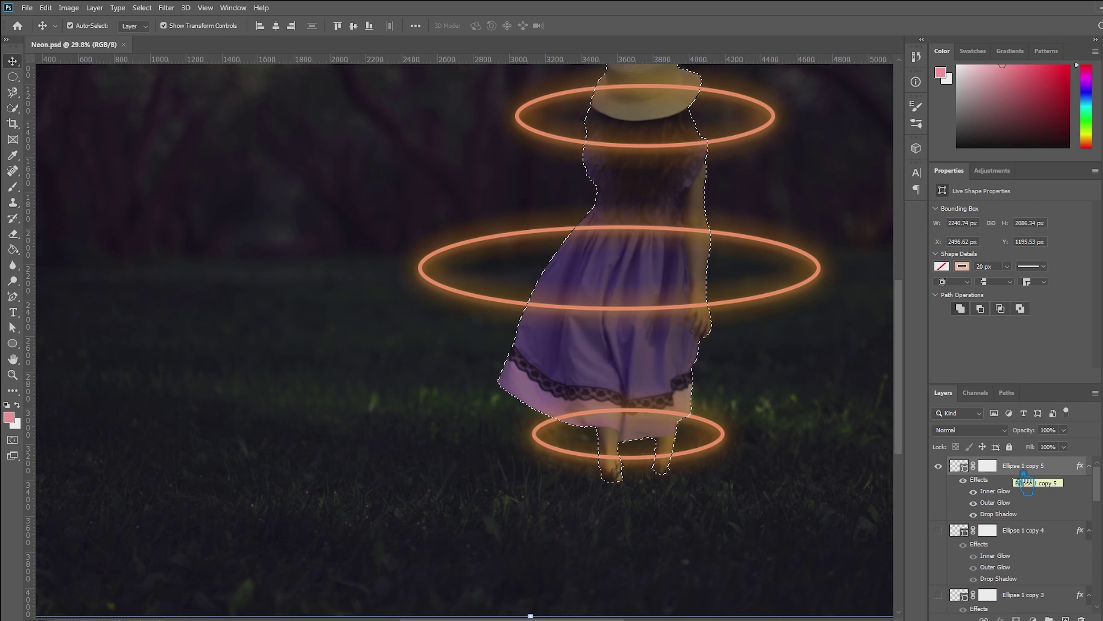
right_click(1026, 478)
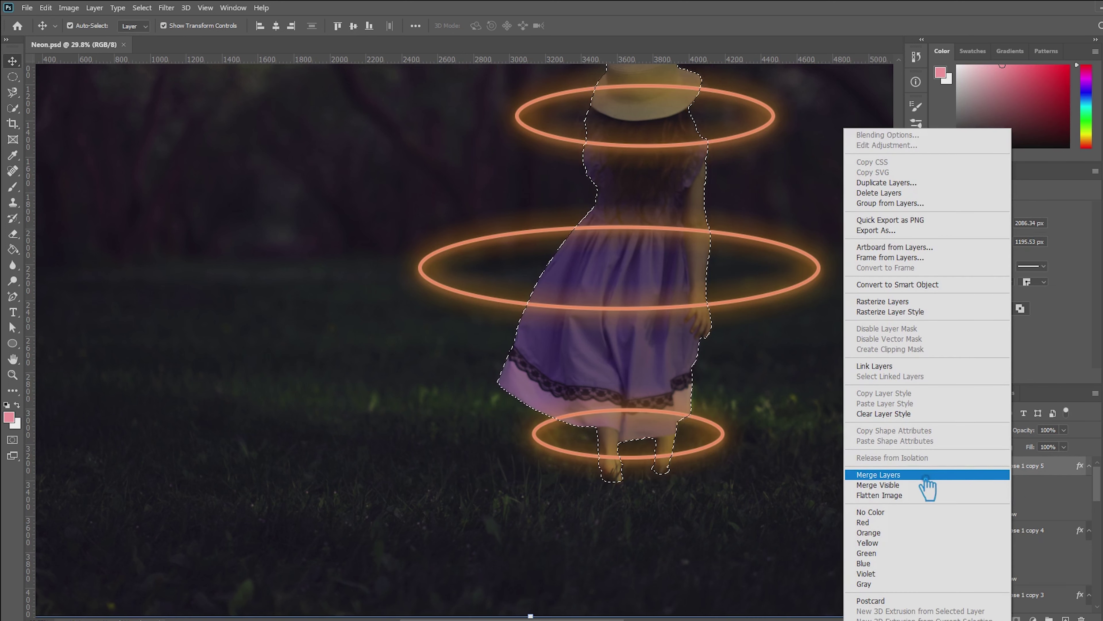
click(1053, 475)
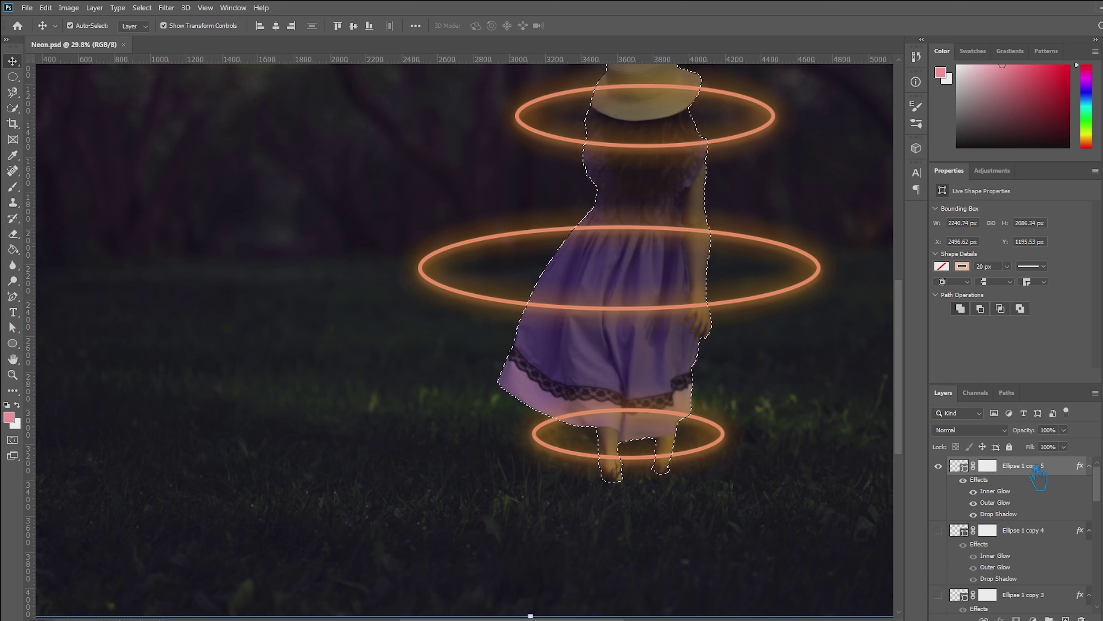
scroll(1036, 484, down, 3)
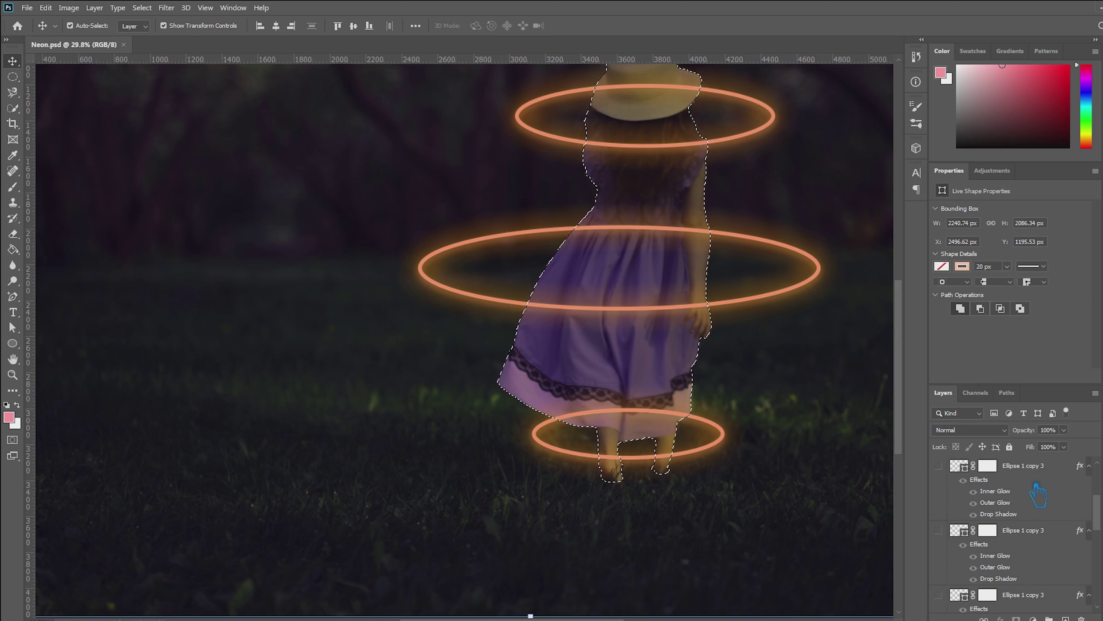
scroll(1043, 510, up, 3)
click(1006, 475)
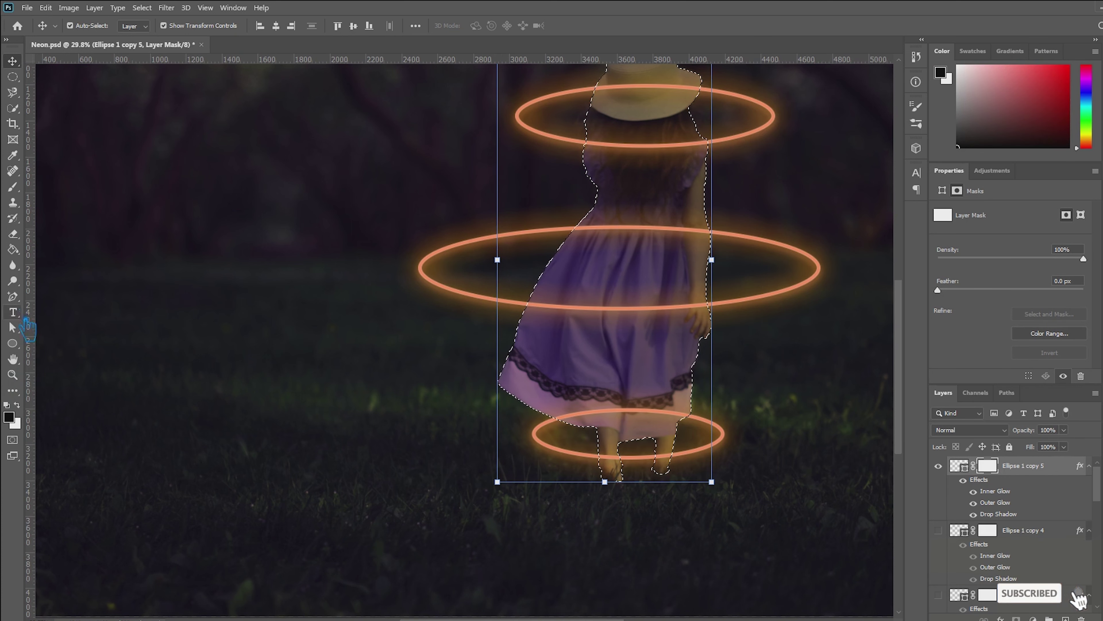
Paint black with the Brush on the ring mask inside the selection, hiding the rear arcs at the hat, waist and hem
click(13, 187)
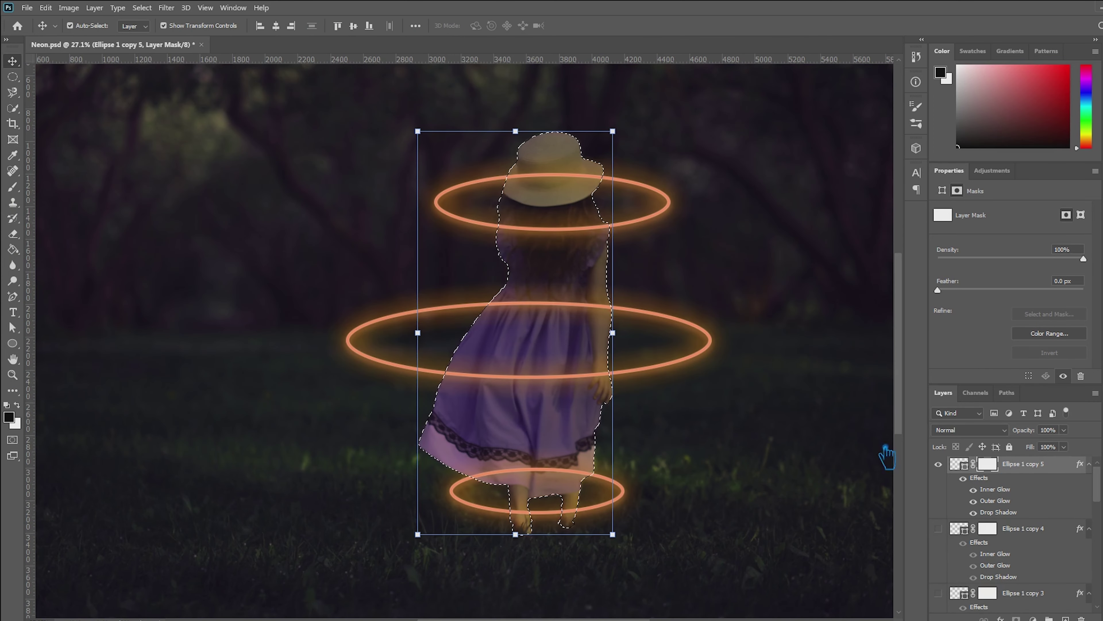
click(12, 187)
mouse_move(545, 330)
mouse_down()
mouse_move(565, 313)
mouse_move(503, 320)
mouse_move(613, 306)
mouse_up()
mouse_move(510, 183)
mouse_down()
mouse_move(596, 187)
mouse_move(523, 173)
mouse_up()
drag(482, 482, 635, 460)
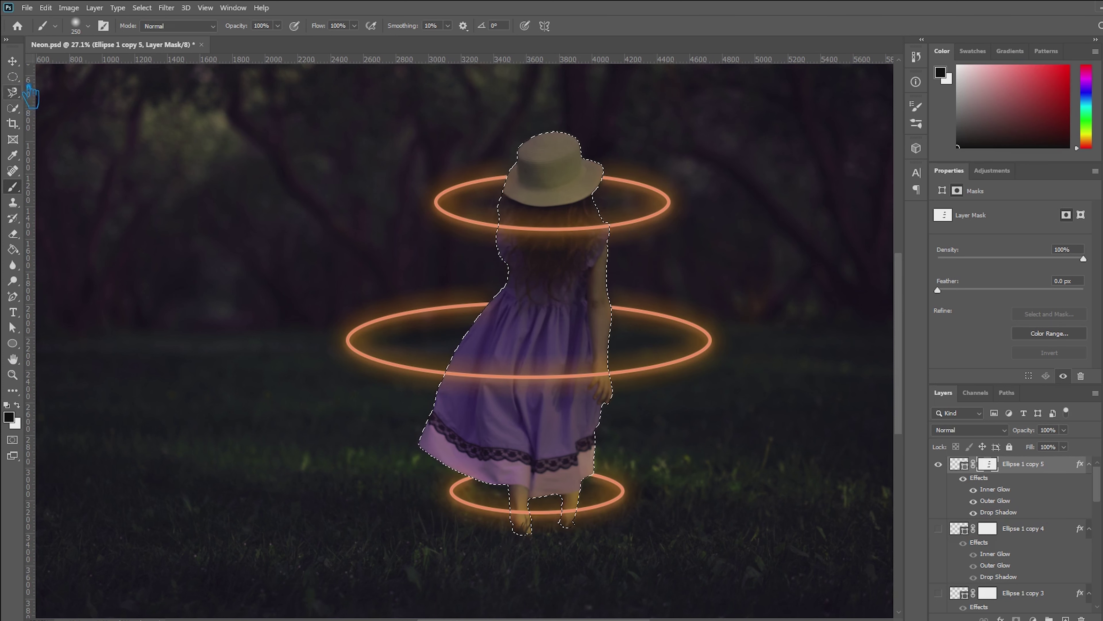
Clear the silhouette selection and save the document
click(12, 61)
key(ctrl+d)
click(846, 291)
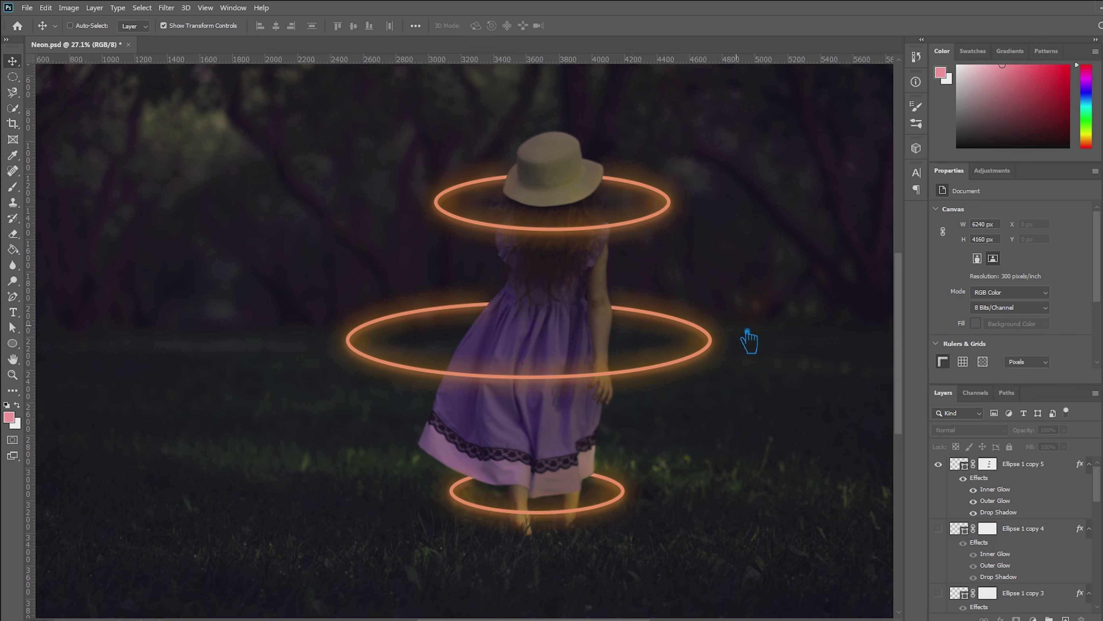
key(ctrl+s)
Set the foreground color to the middle ring's orange, ff8f5c
scroll(549, 292, up, 5)
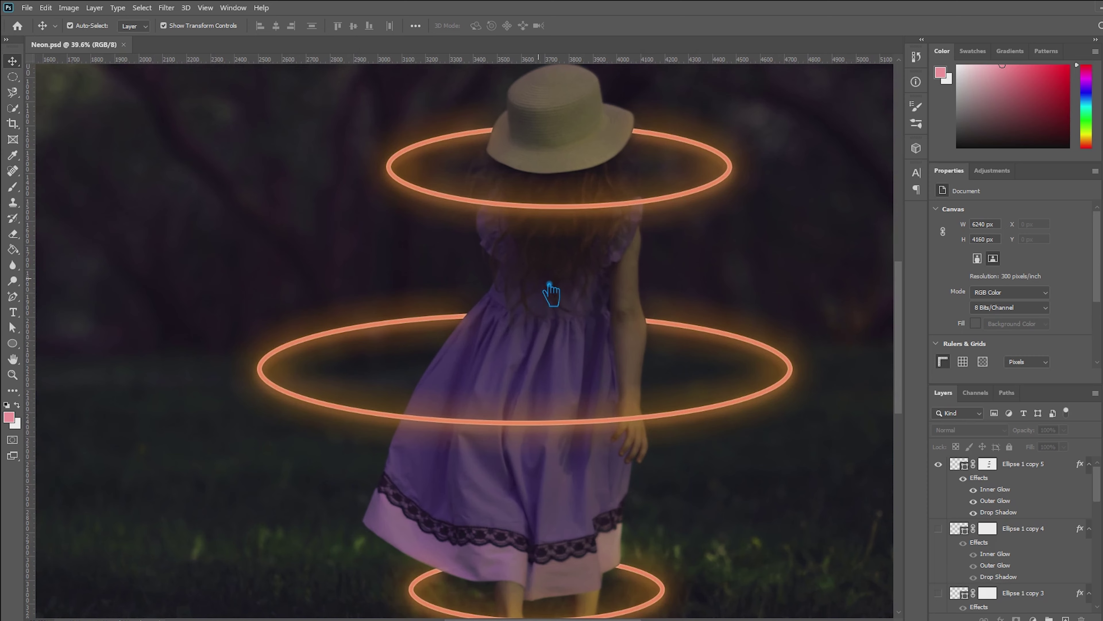
click(12, 154)
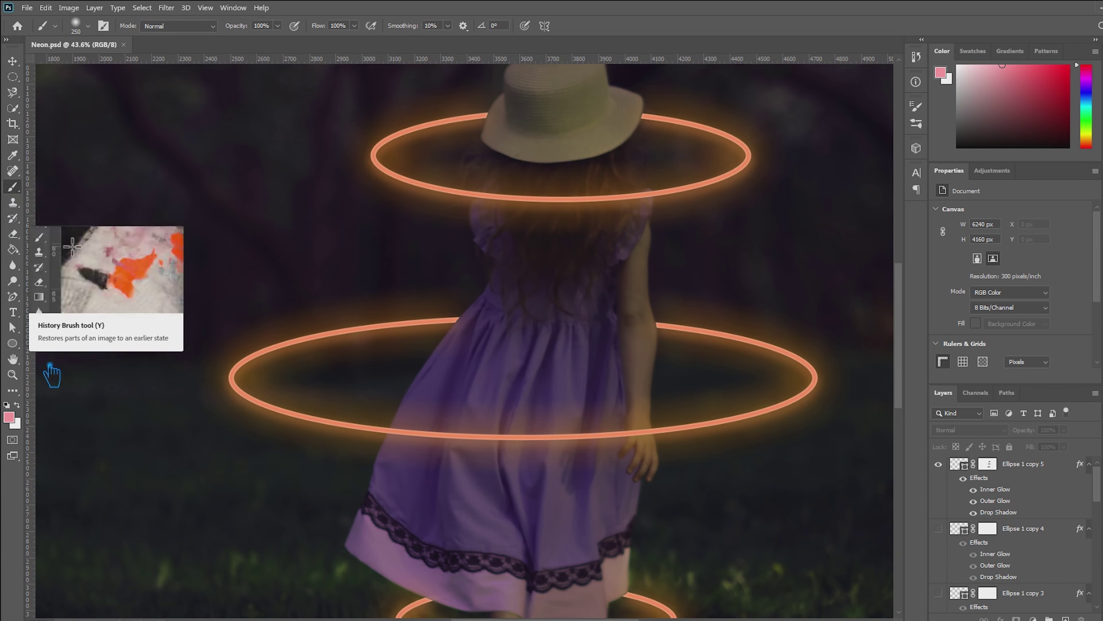
click(10, 418)
click(345, 346)
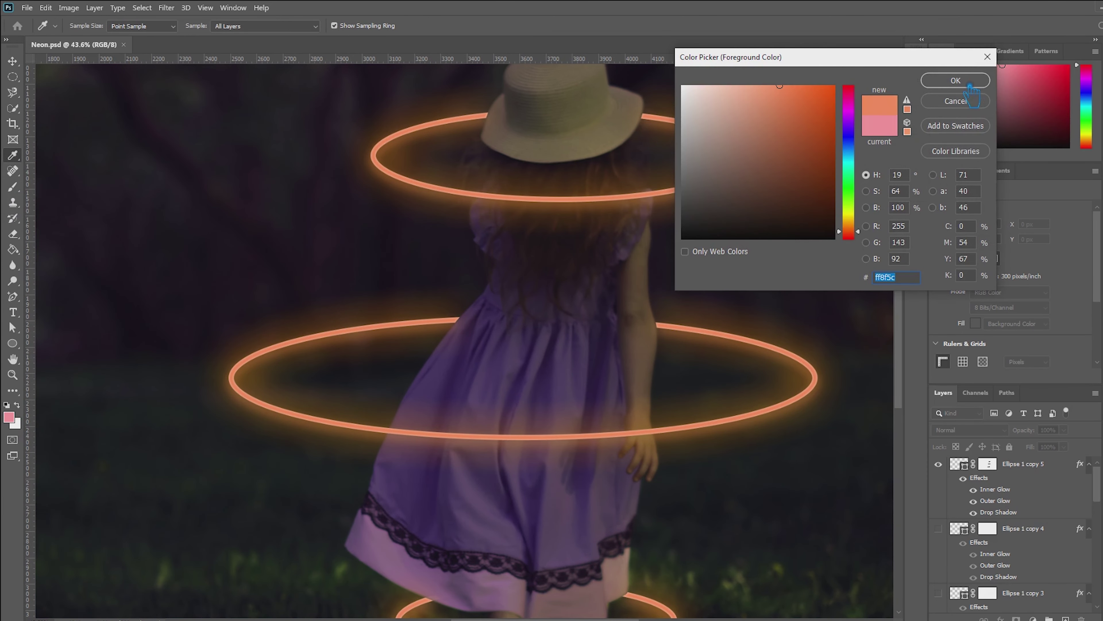
click(956, 81)
Load the girl's silhouette as a selection from the mask of Background copy and reduce the brush to 125 px
key(b)
click(1057, 468)
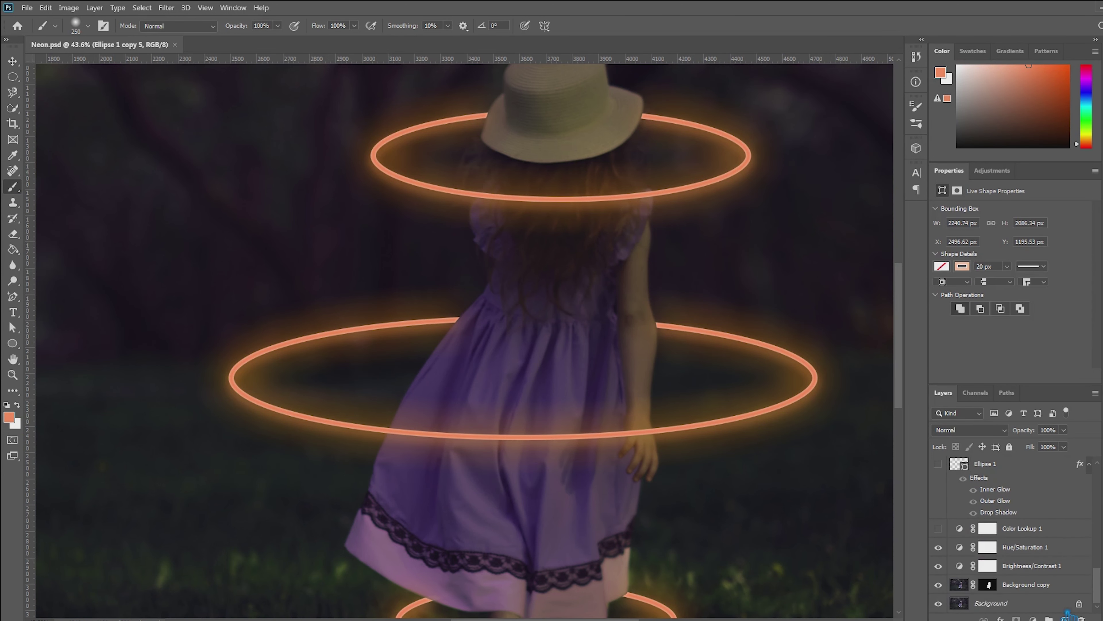
ctrl+click(998, 591)
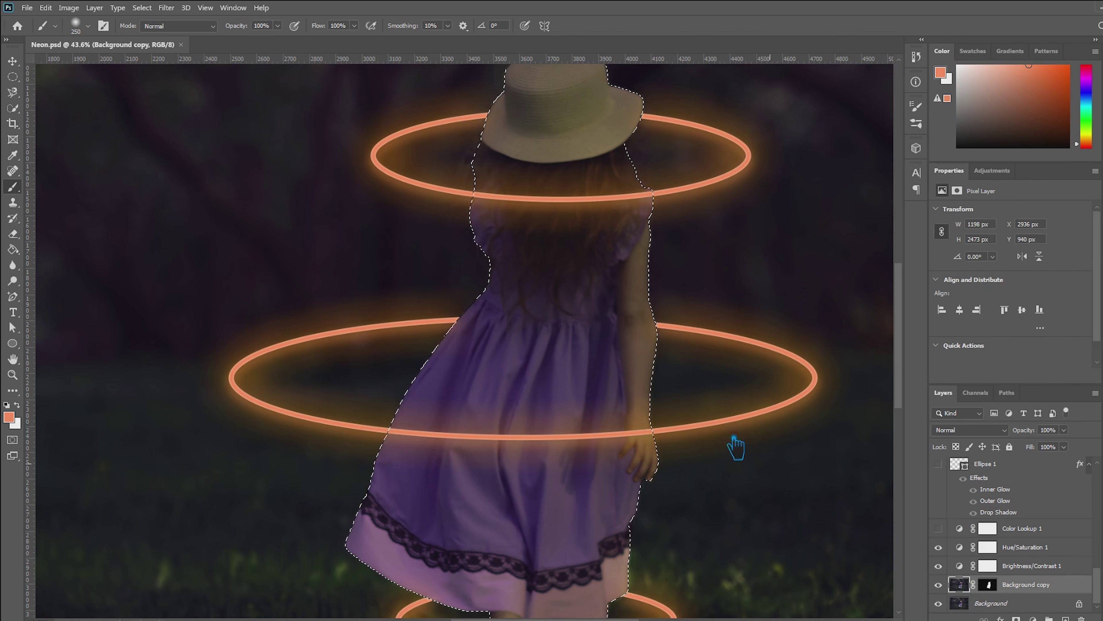
key(bracketleft)
key(bracketleft)
key(bracketleft)
key(bracketleft)
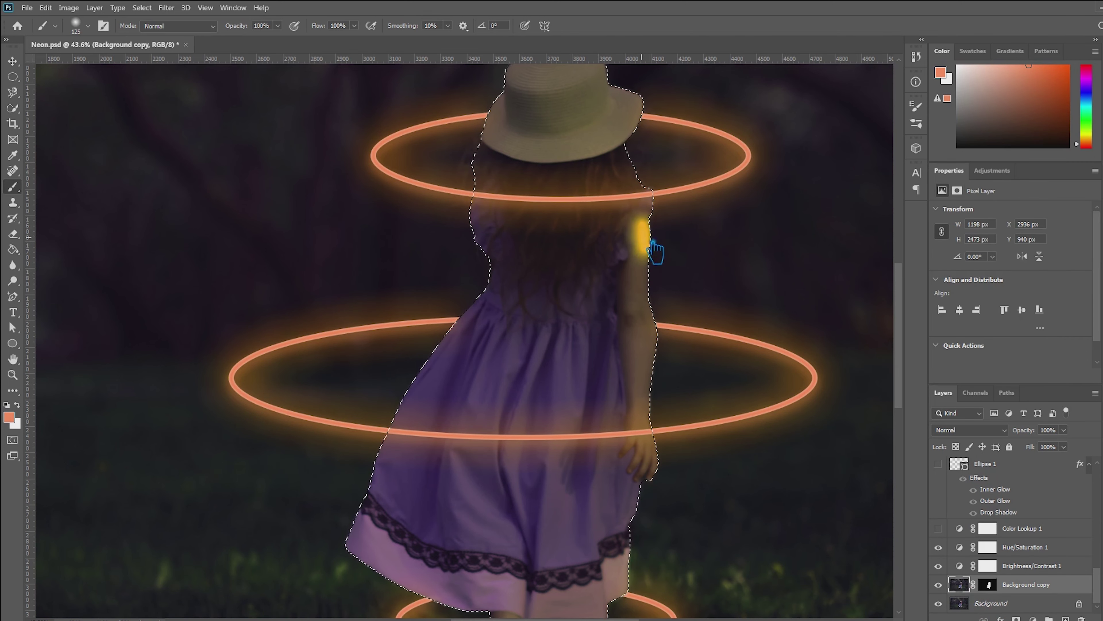
scroll(591, 239, up, 2)
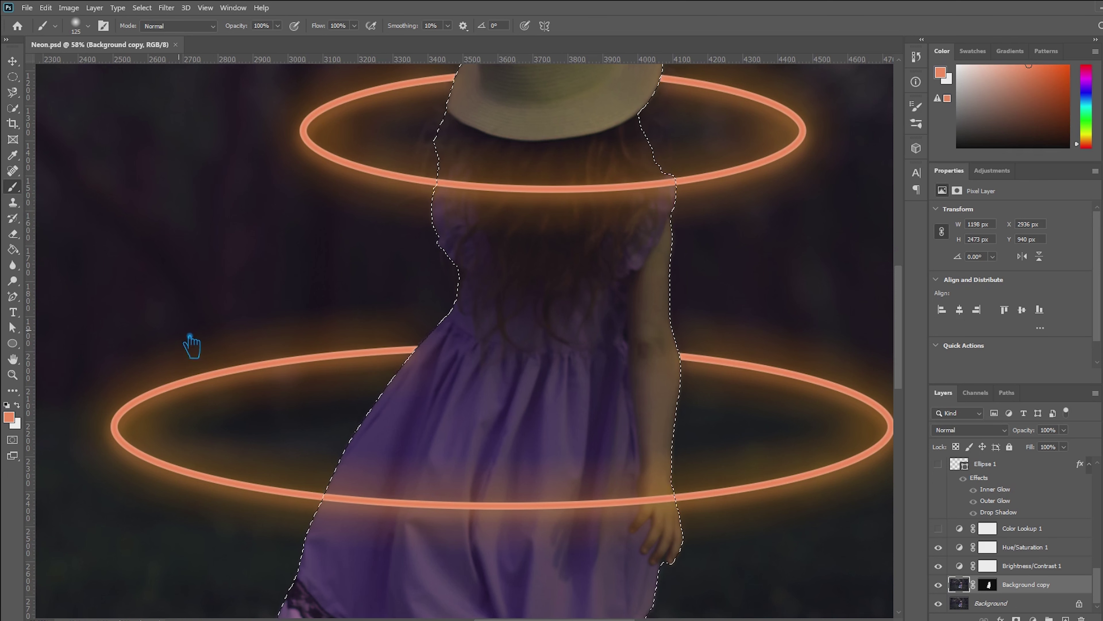
Resample the orange from the middle ring and add a new layer above Ellipse 1 copy 5
key(i)
click(227, 374)
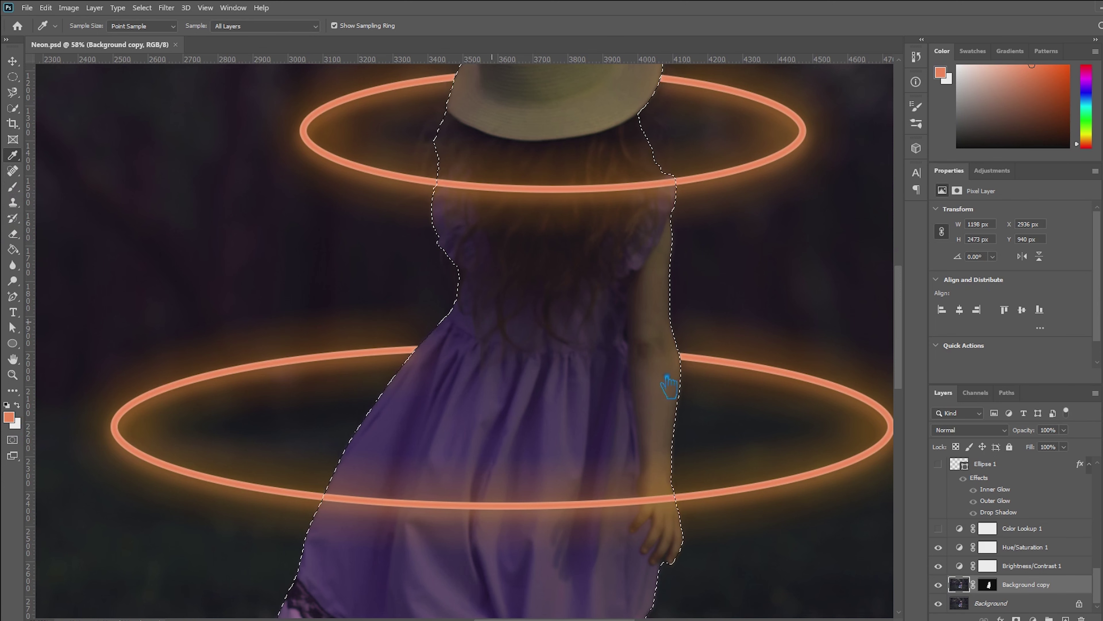
click(939, 566)
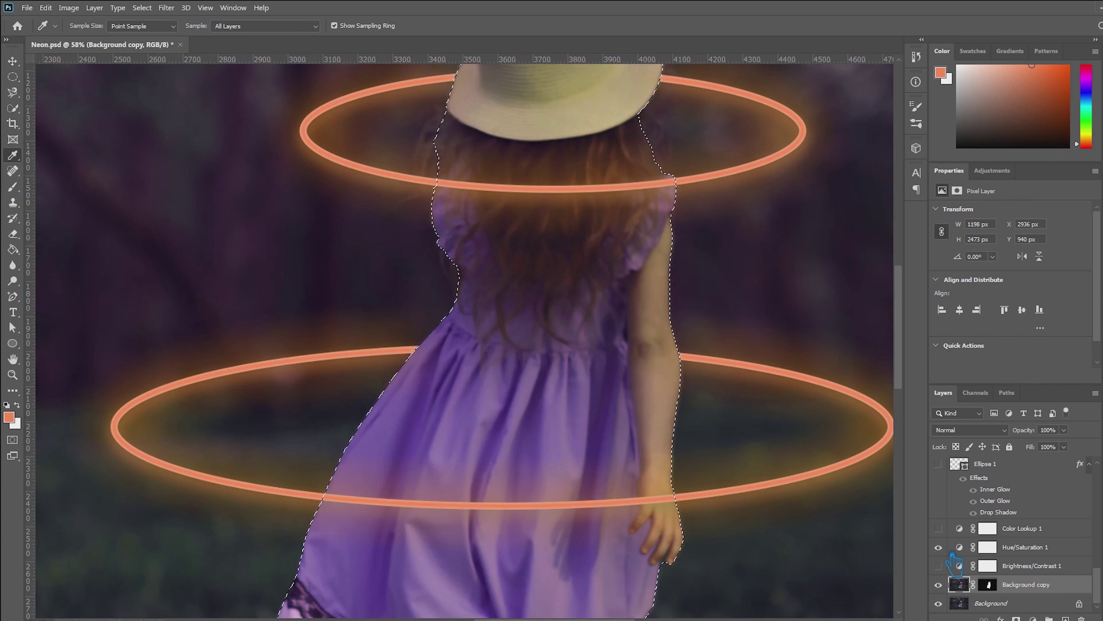
drag(1098, 585, 1098, 481)
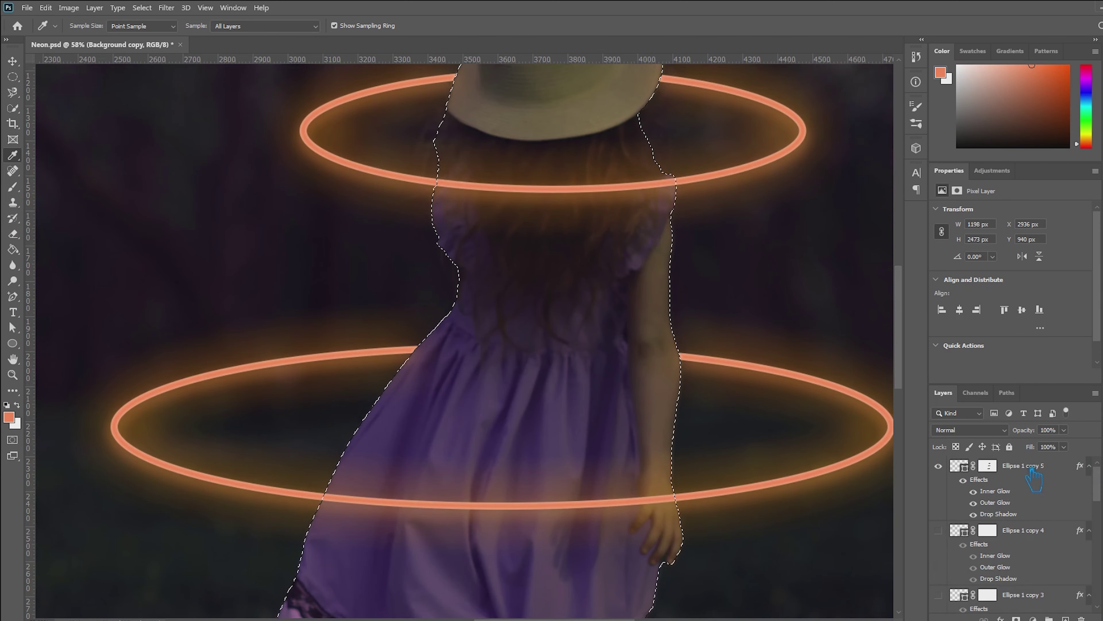
click(1032, 470)
click(1066, 618)
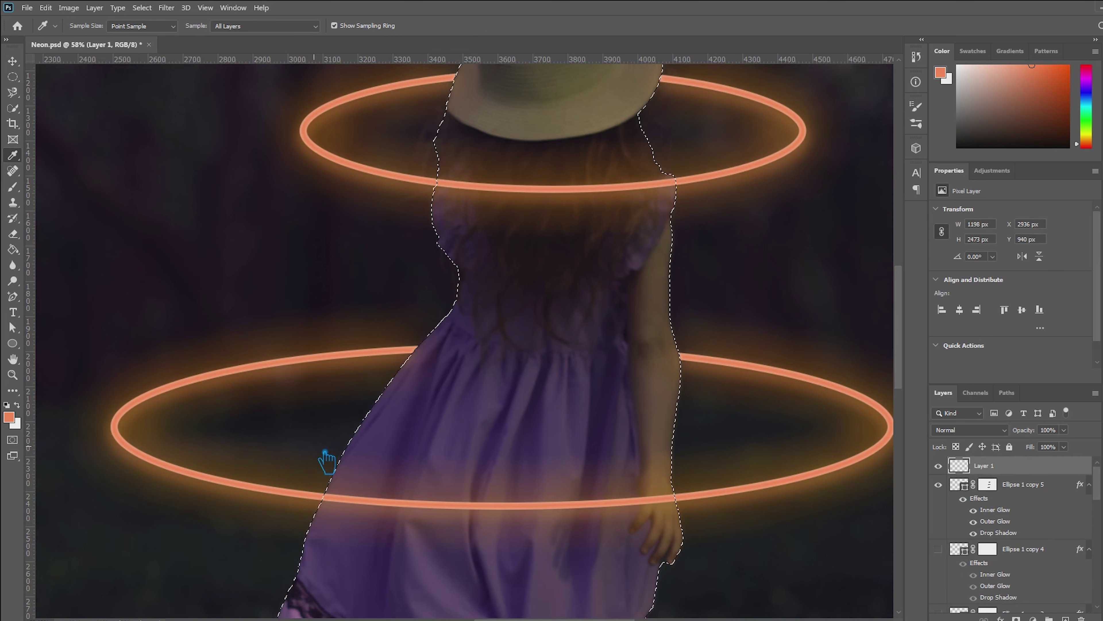
Lower the Brush to 36% opacity and 29% flow and paint soft orange light along the girl's edges on Layer 1
key(b)
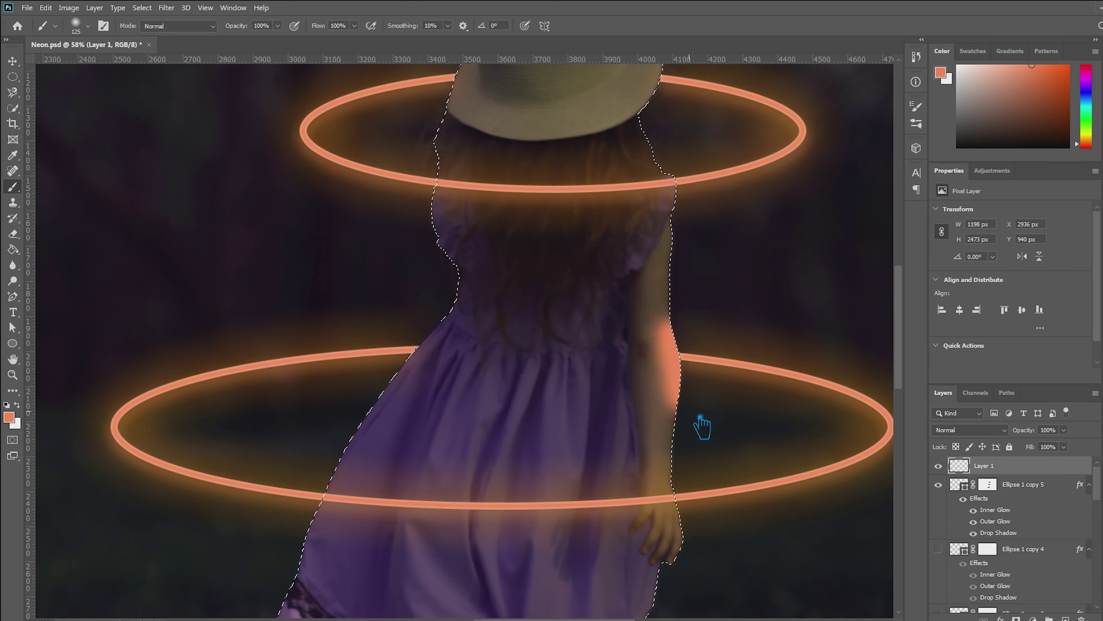
click(278, 26)
drag(279, 40, 241, 41)
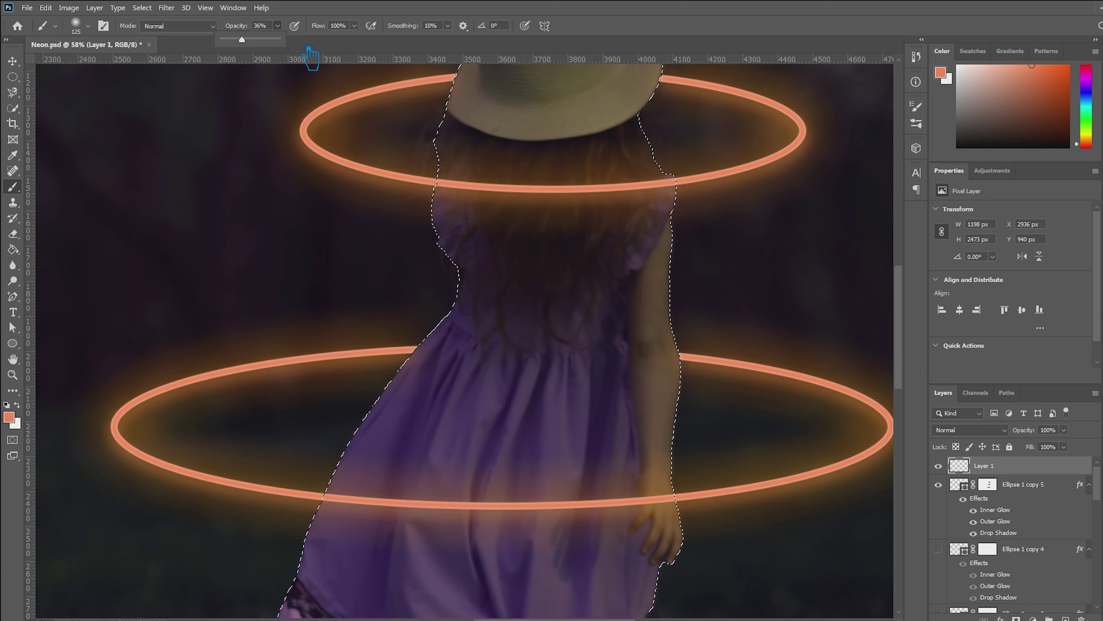
click(355, 26)
drag(361, 44, 331, 46)
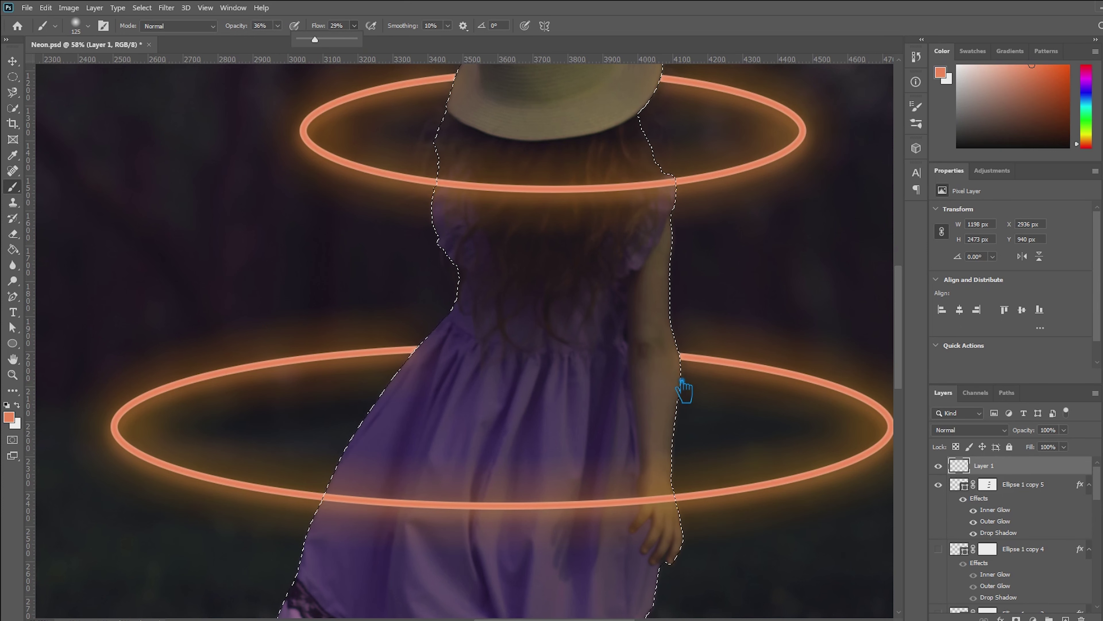
key(bracketleft)
key(bracketleft)
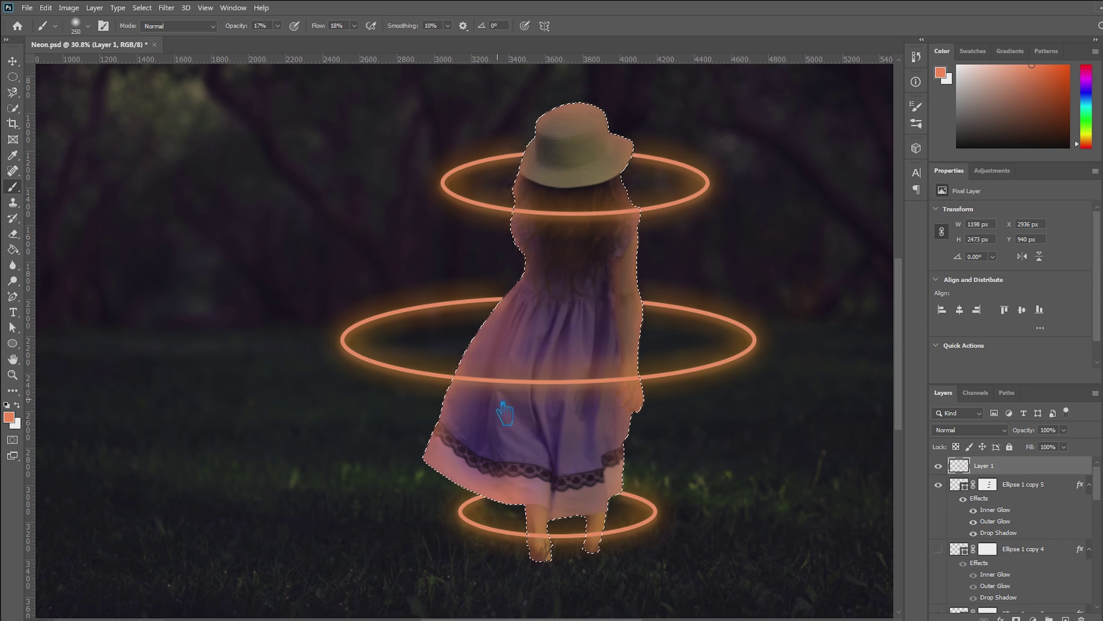
Clear the selection around the girl and leave no layer selected
key(ctrl+d)
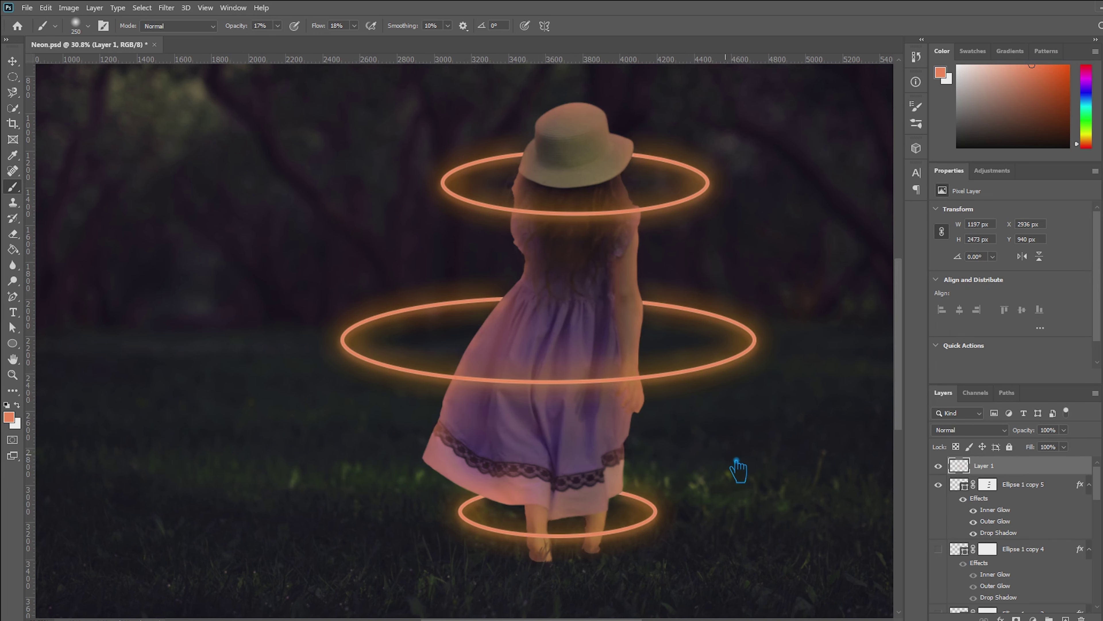
key(ctrl+z)
key(ctrl+d)
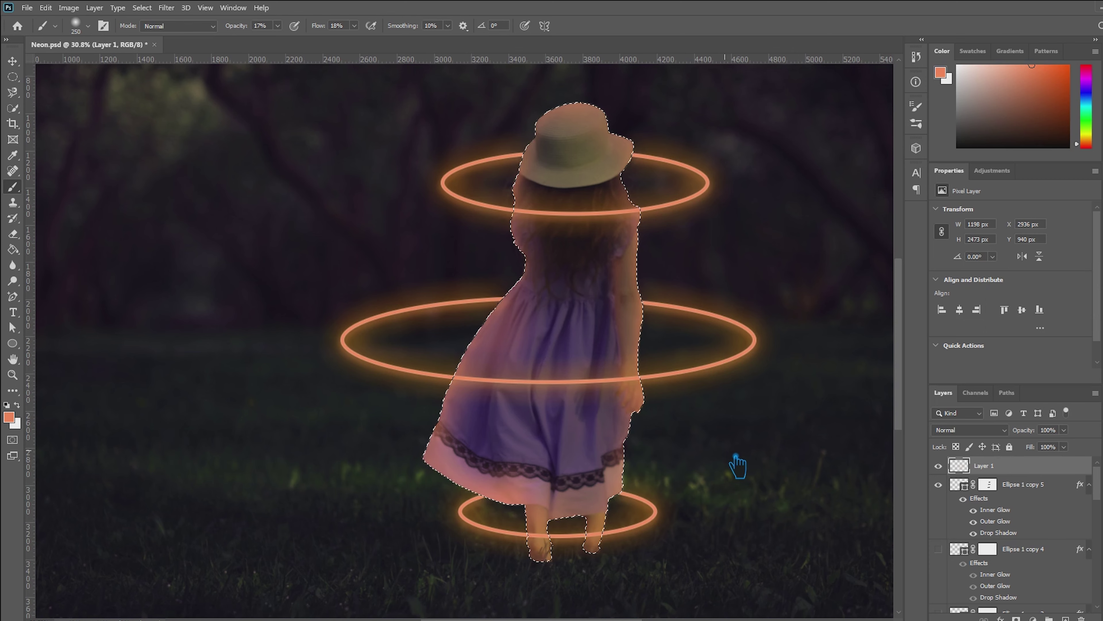
click(13, 61)
click(801, 200)
scroll(800, 211, down, 1)
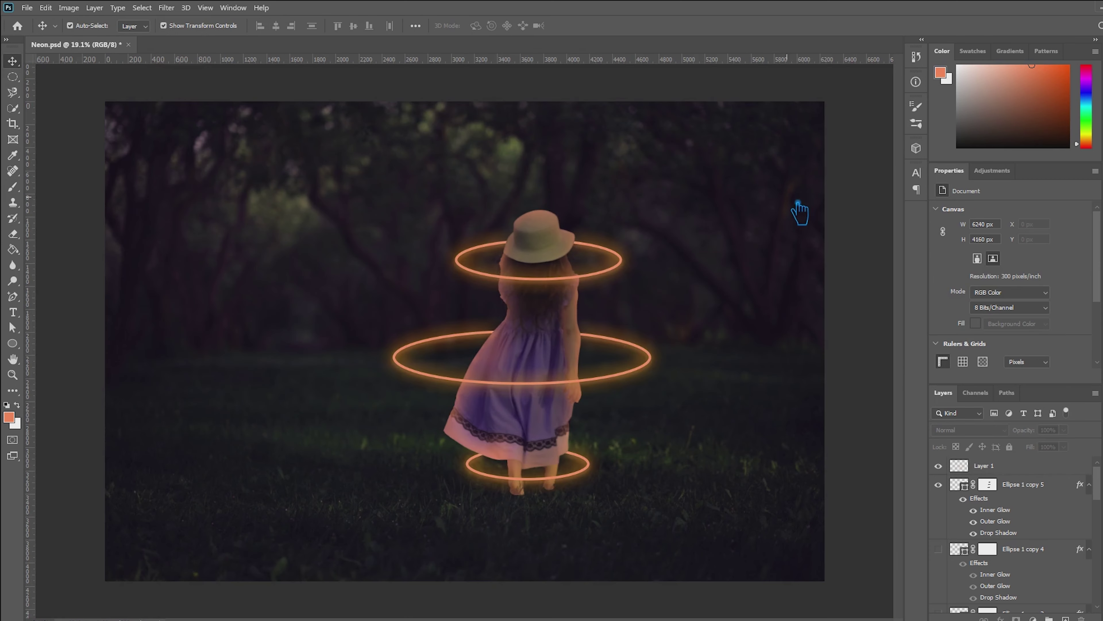
scroll(690, 333, up, 2)
scroll(684, 324, down, 2)
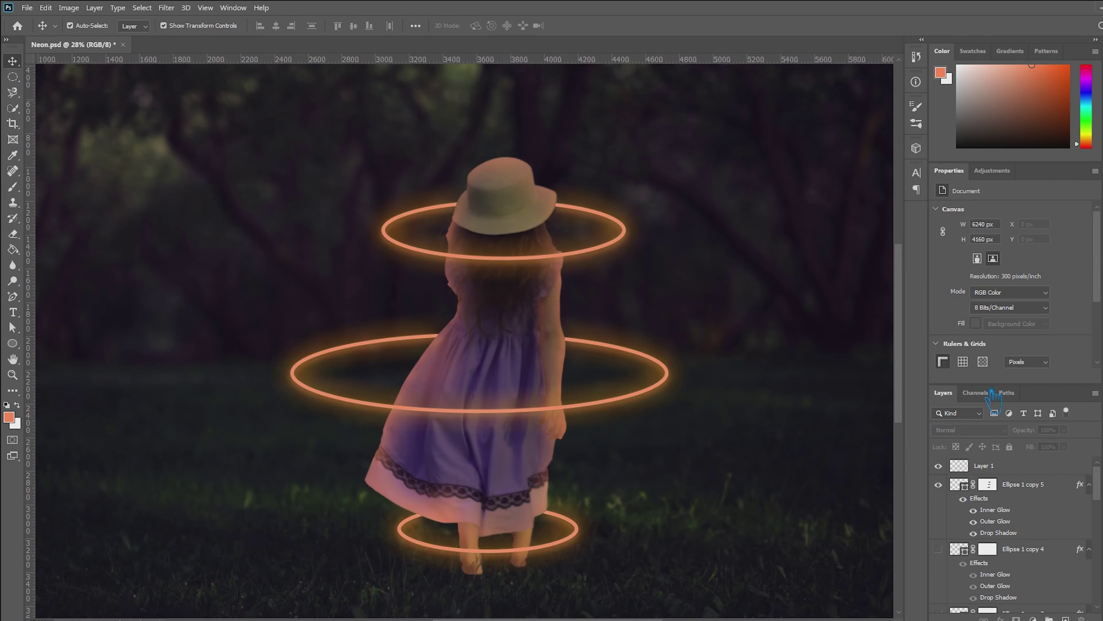
Add a new layer above Layer 1 and enlarge the brush to 1500 px
click(1019, 466)
click(1065, 618)
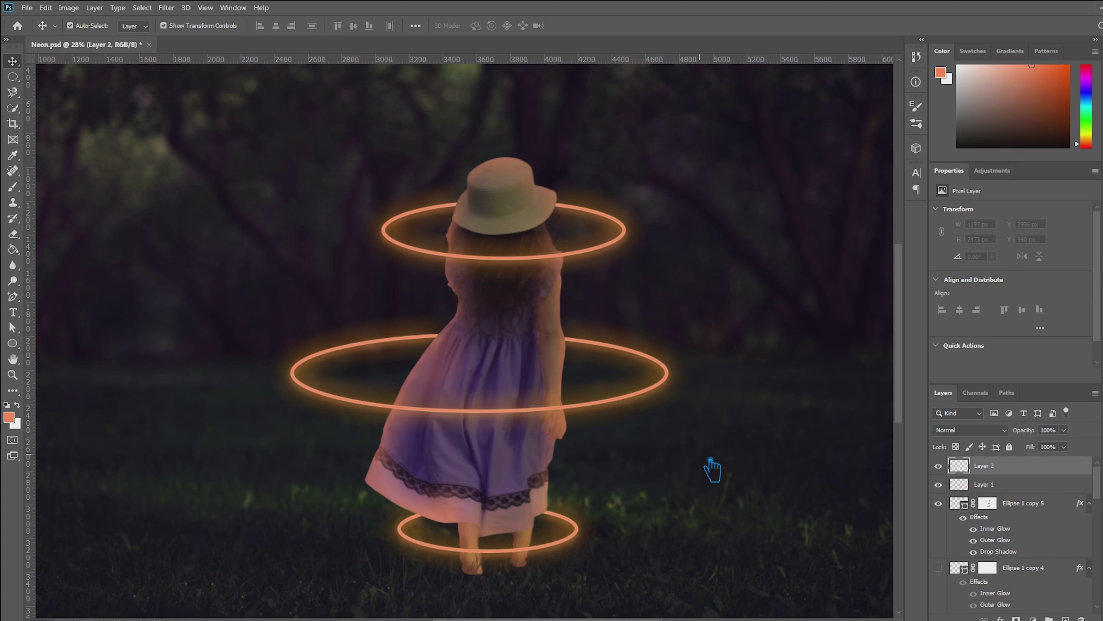
click(18, 188)
key(bracketright)
key(bracketright)
key(bracketright)
key(bracketright)
key(bracketright)
key(bracketright)
key(bracketright)
Try painting a faint orange glow over the surroundings of the girl on Layer 2
mouse_move(490, 206)
mouse_down()
mouse_move(401, 209)
mouse_move(319, 361)
mouse_up()
mouse_move(589, 231)
mouse_down()
mouse_move(669, 238)
mouse_move(627, 195)
mouse_move(707, 370)
mouse_move(679, 476)
mouse_move(621, 449)
mouse_move(700, 490)
mouse_move(692, 547)
mouse_up()
mouse_move(353, 535)
mouse_down()
mouse_move(351, 558)
mouse_move(259, 162)
mouse_move(310, 587)
mouse_up()
drag(406, 434, 710, 500)
key(ctrl+z)
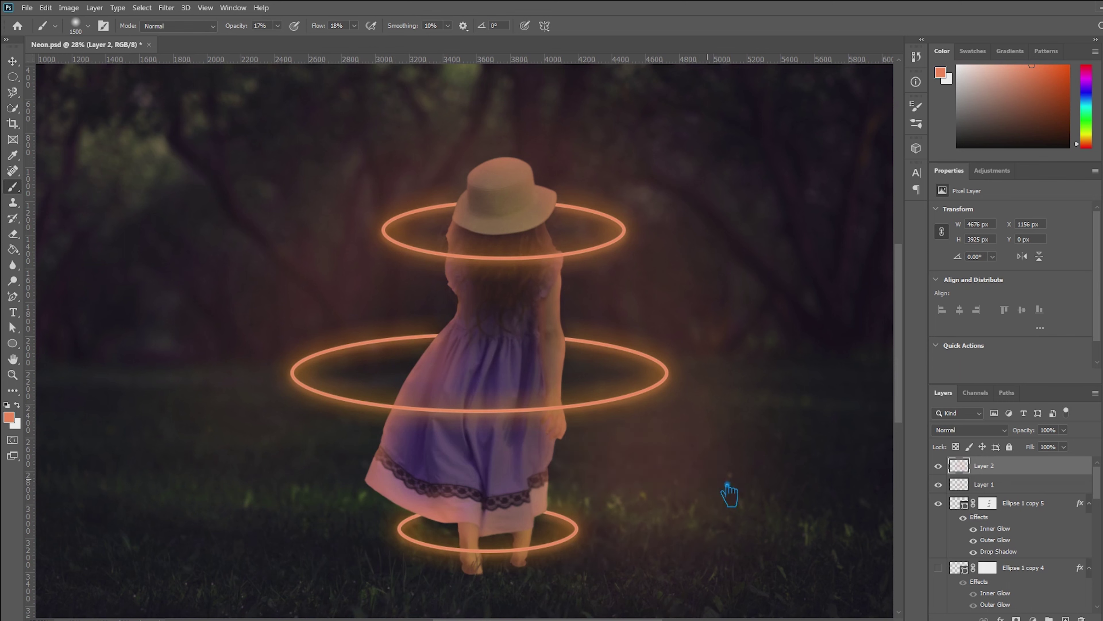
drag(345, 530, 368, 489)
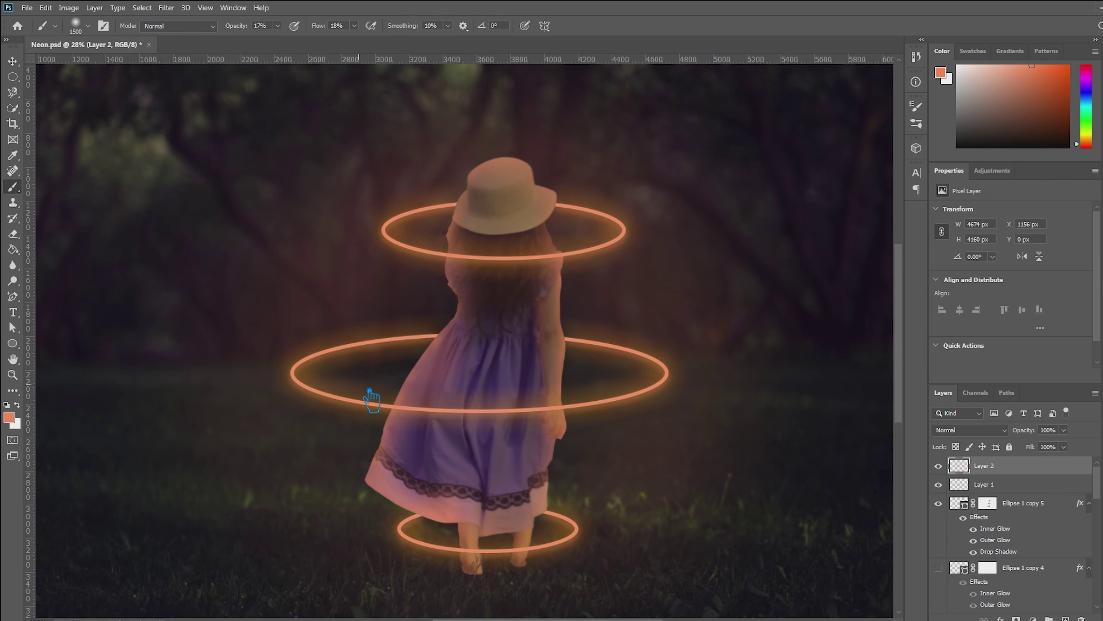
scroll(817, 273, down, 6)
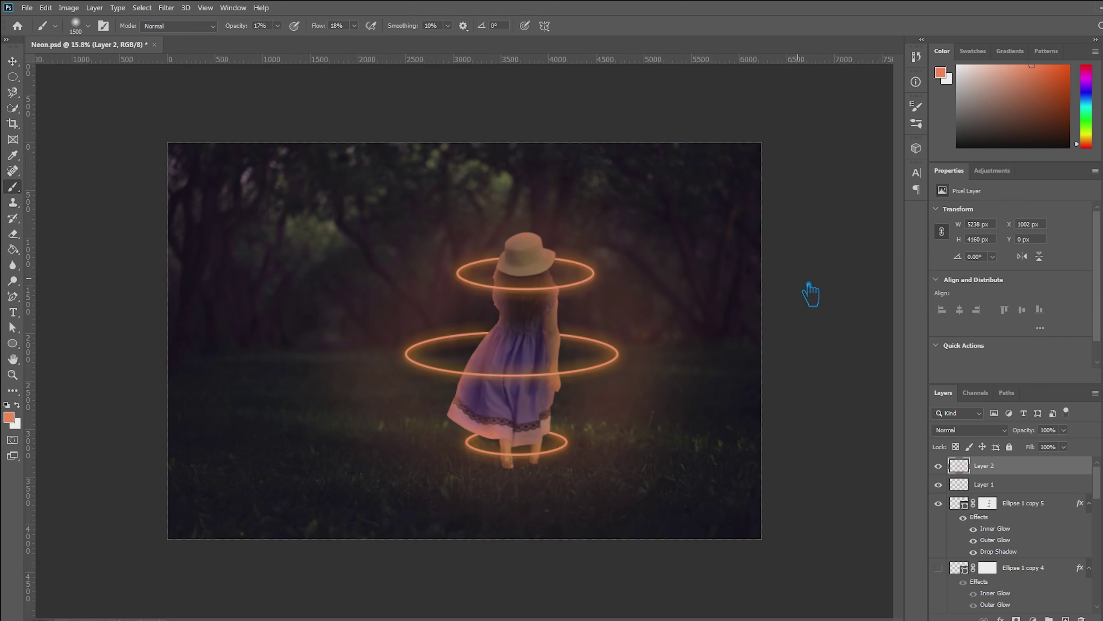
Undo the orange glow strokes on Layer 2
key(ctrl+z)
key(ctrl+z)
key(ctrl+z)
key(ctrl+z)
key(ctrl+z)
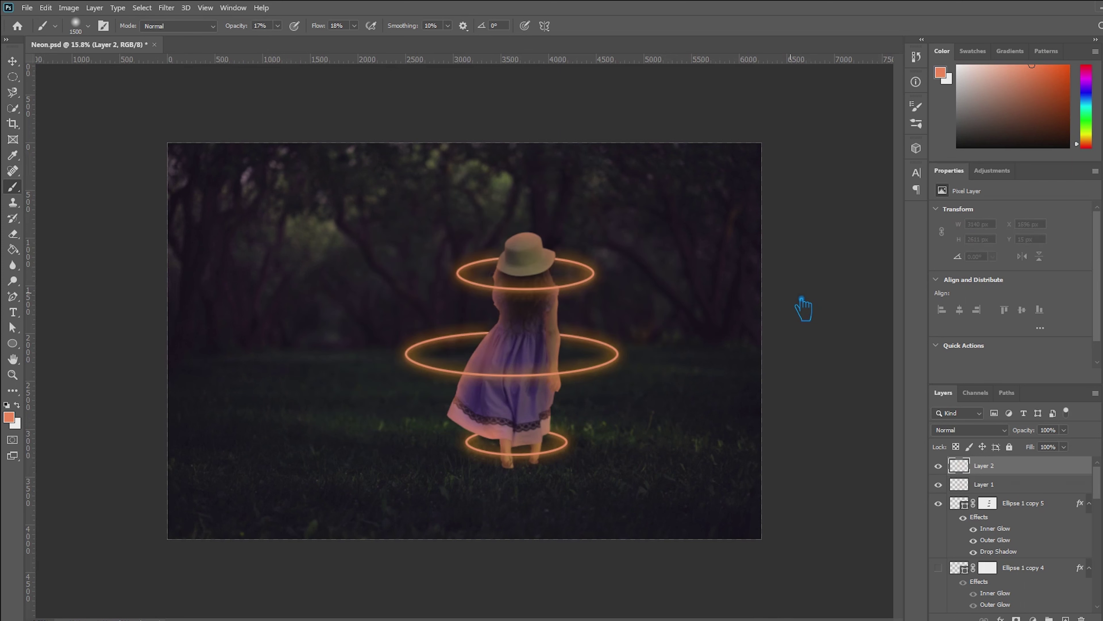
Enlarge the brush to 3400 px and paint a broad orange glow over the girl and the grass on Layer 1
key(bracketright)
key(bracketright)
key(bracketright)
key(bracketright)
key(bracketright)
key(bracketright)
key(bracketright)
key(bracketright)
key(bracketright)
key(bracketright)
key(bracketright)
key(bracketright)
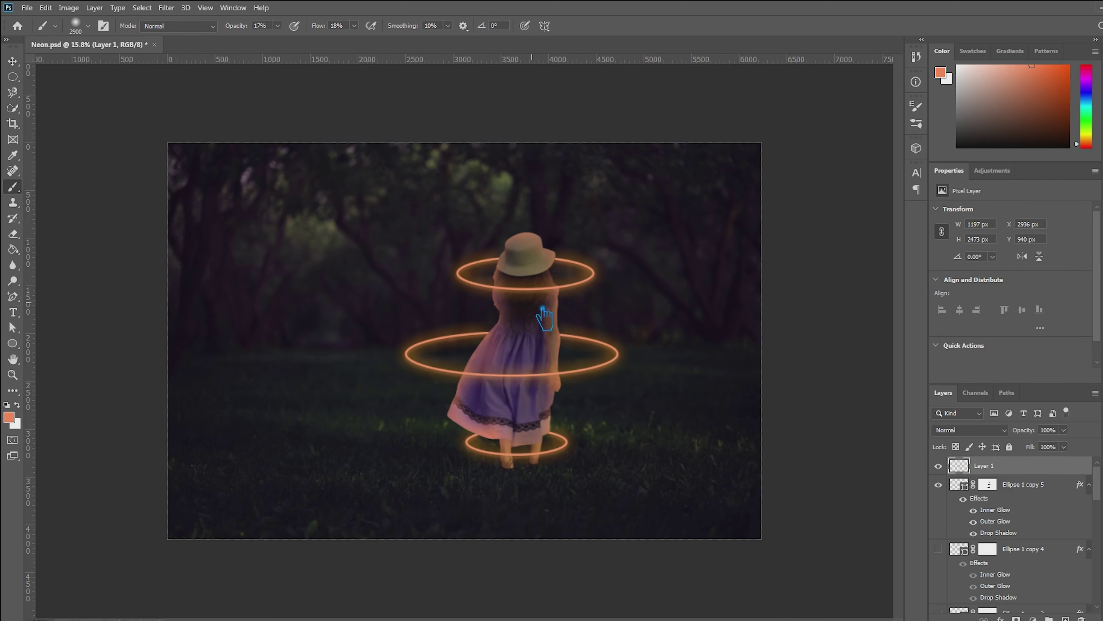
click(523, 324)
mouse_move(380, 419)
mouse_down()
mouse_move(449, 261)
mouse_move(628, 288)
mouse_move(616, 483)
mouse_move(804, 438)
mouse_up()
key(ctrl+z)
key(ctrl+shift+z)
key(ctrl+z)
key(ctrl+shift+z)
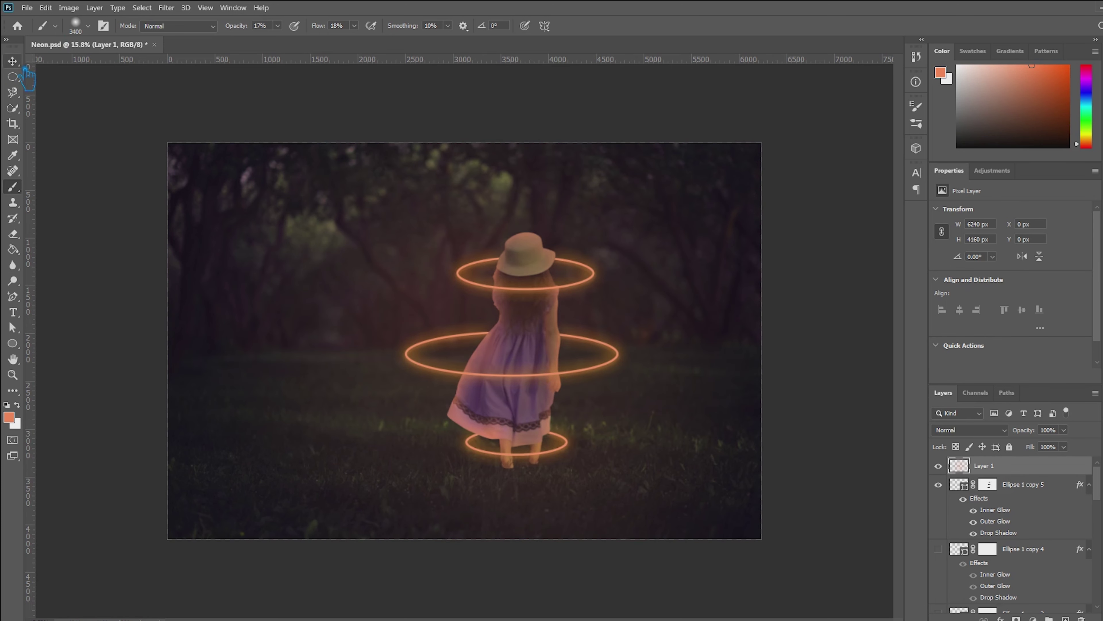
Add a Hue/Saturation adjustment layer above Layer 1 and set its hue to +158
key(v)
scroll(1047, 488, down, 5)
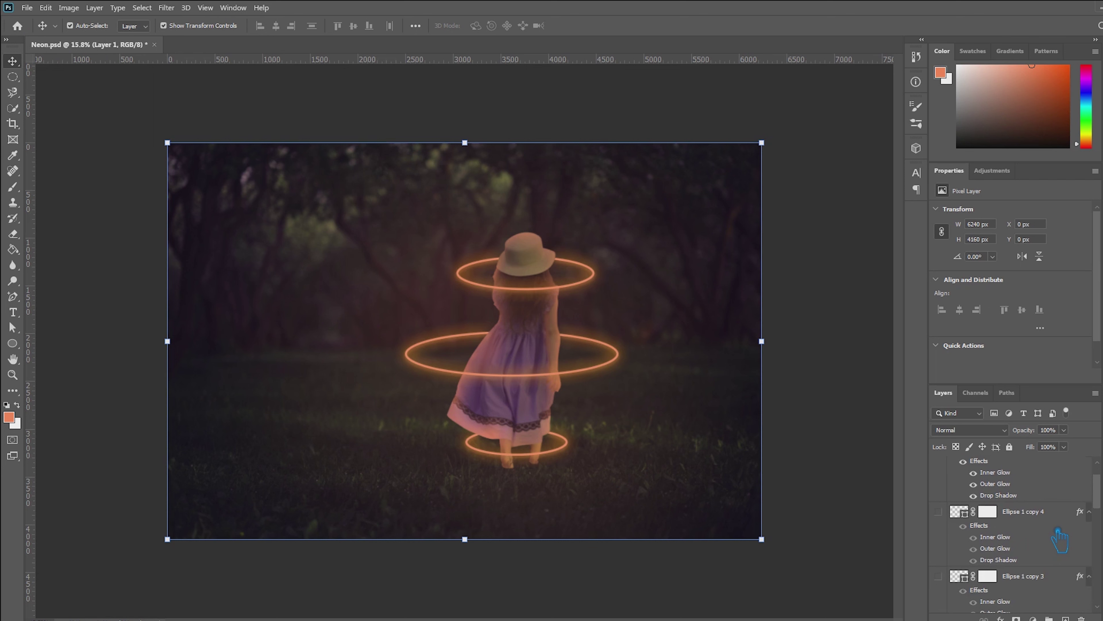
scroll(1048, 559, down, 3)
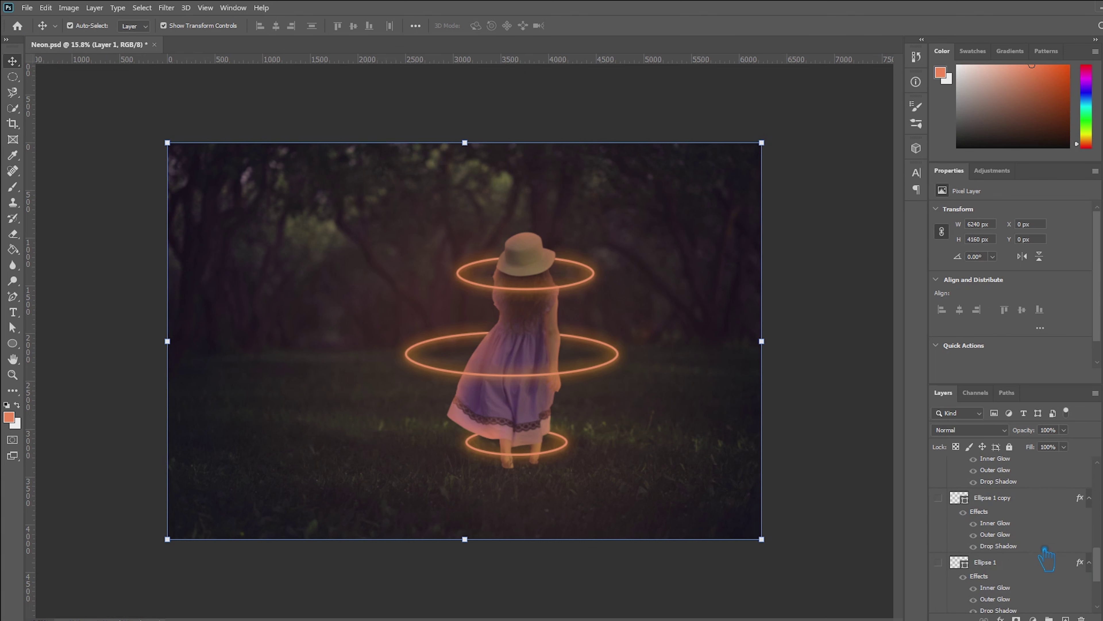
scroll(1012, 534, up, 8)
click(1033, 618)
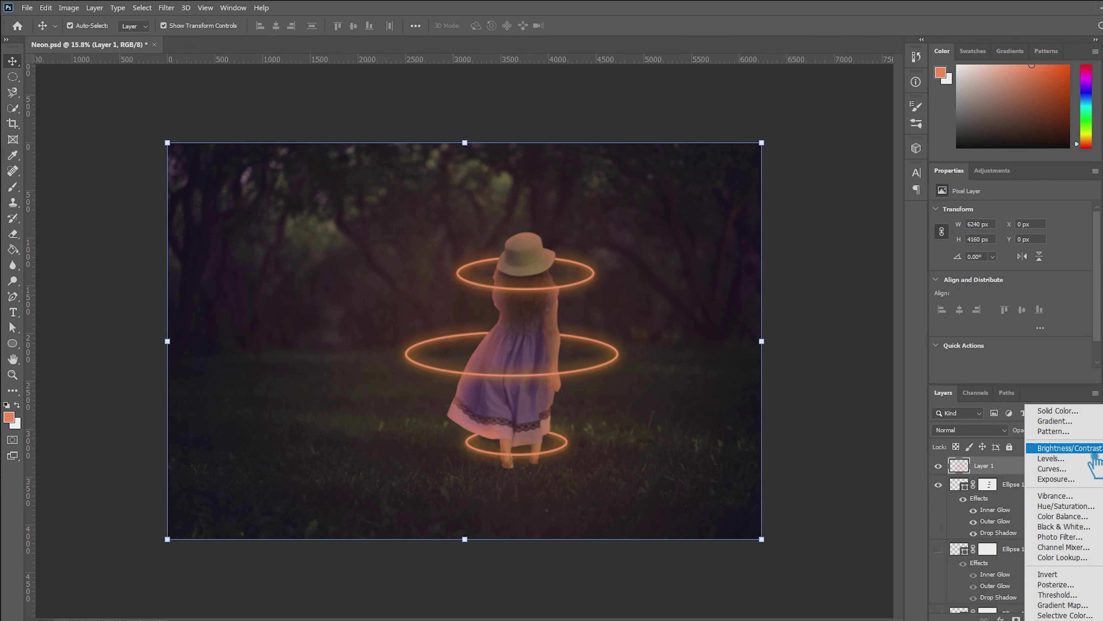
click(1066, 506)
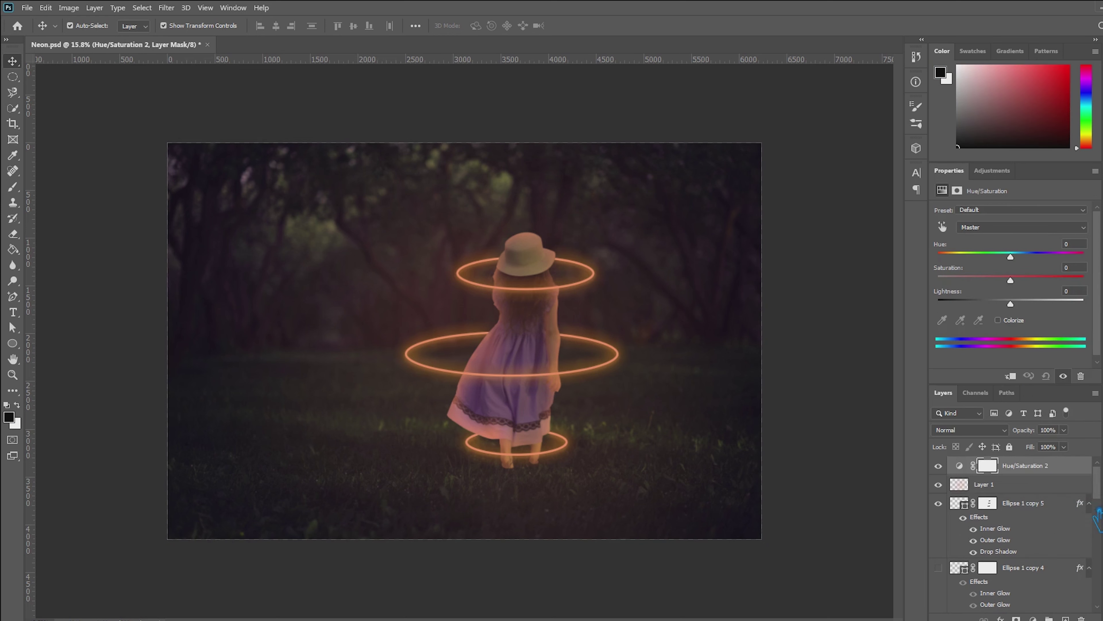
mouse_move(1011, 257)
mouse_down()
mouse_move(948, 258)
mouse_move(1026, 261)
mouse_up()
scroll(545, 435, up, 2)
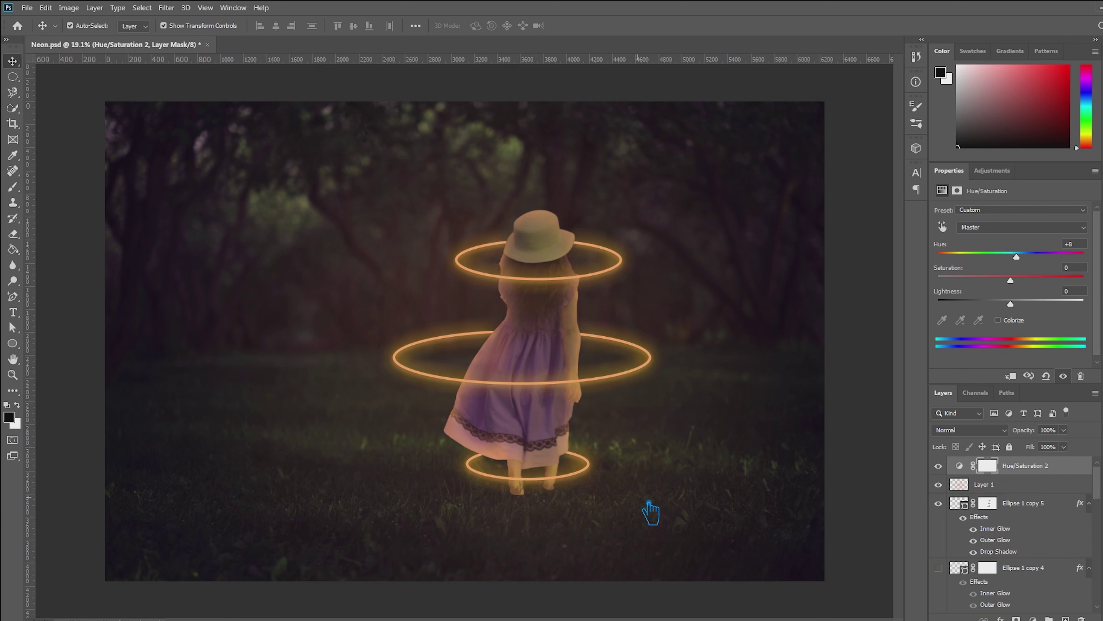
drag(1030, 257, 1088, 269)
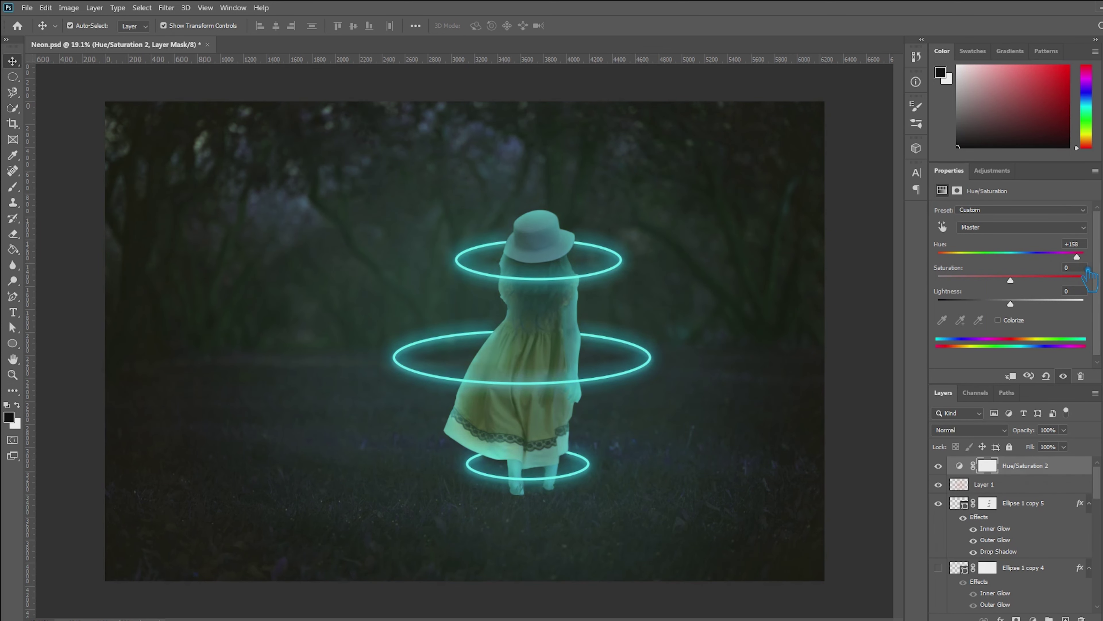
scroll(801, 424, up, 2)
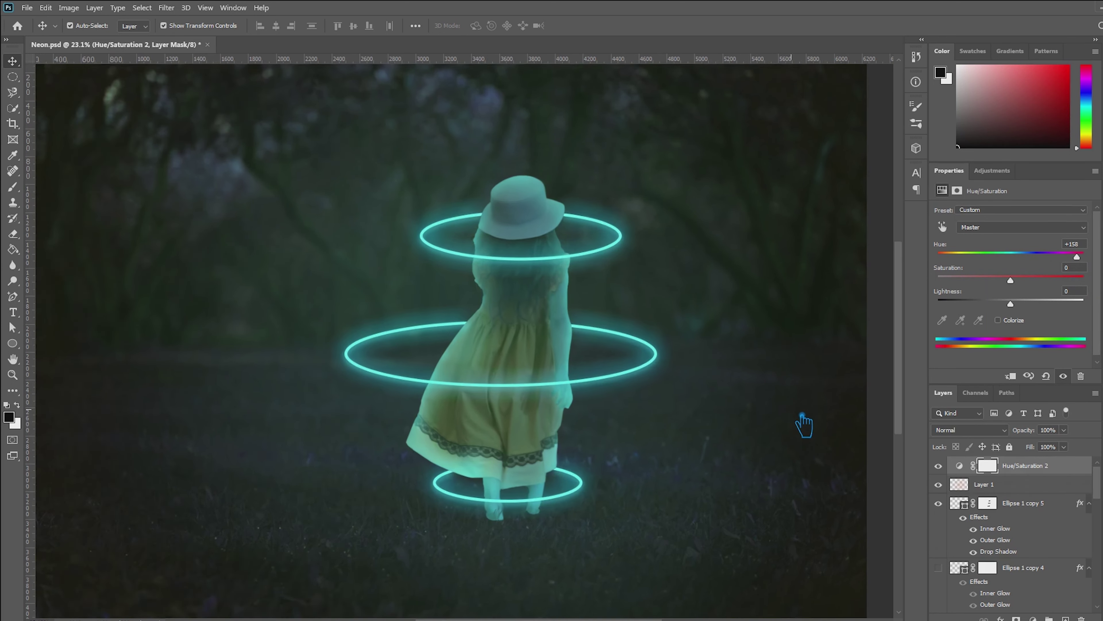
Duplicate Layer 1, hide the original and add a layer mask to the copy
click(955, 486)
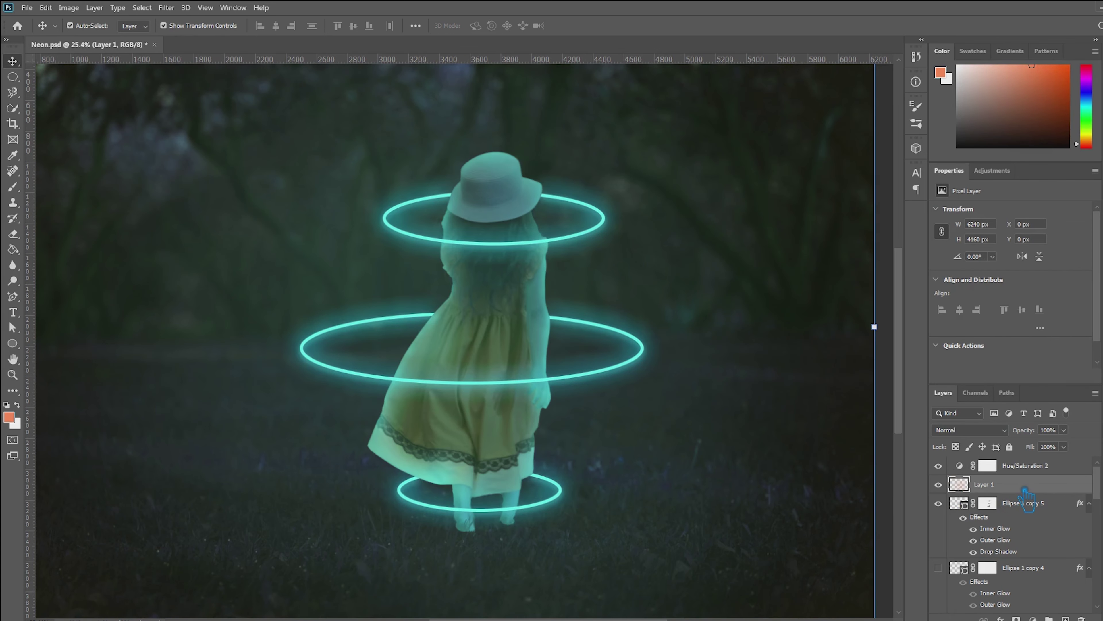
key(ctrl+j)
click(939, 503)
click(1016, 618)
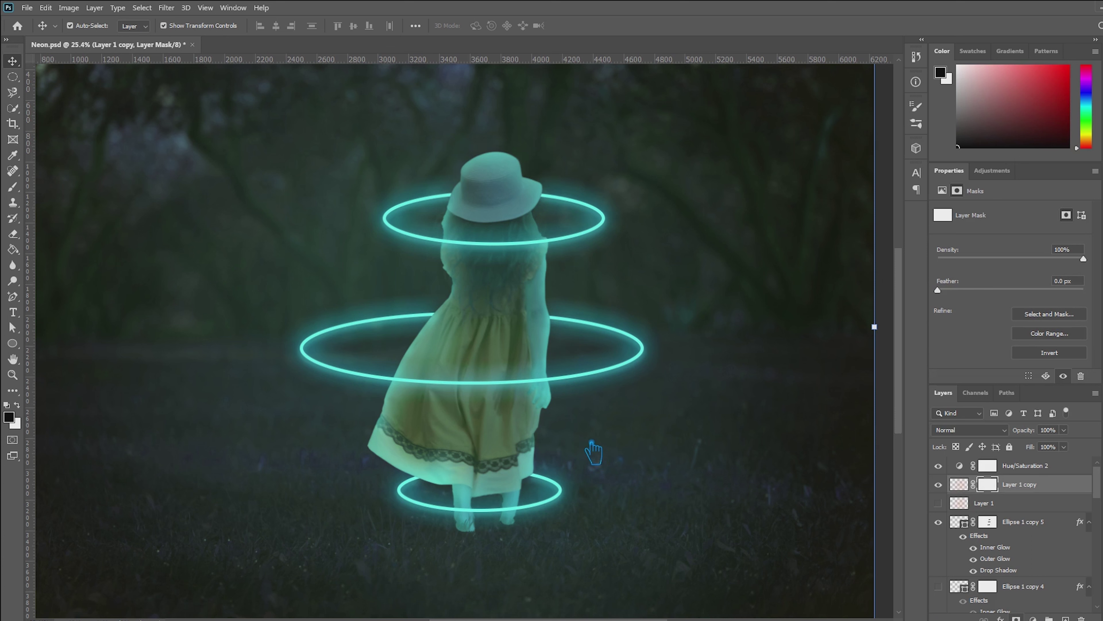
Switch to the Brush tool and shrink the brush for masking the glow over the girl on the Layer 1 copy mask
click(13, 186)
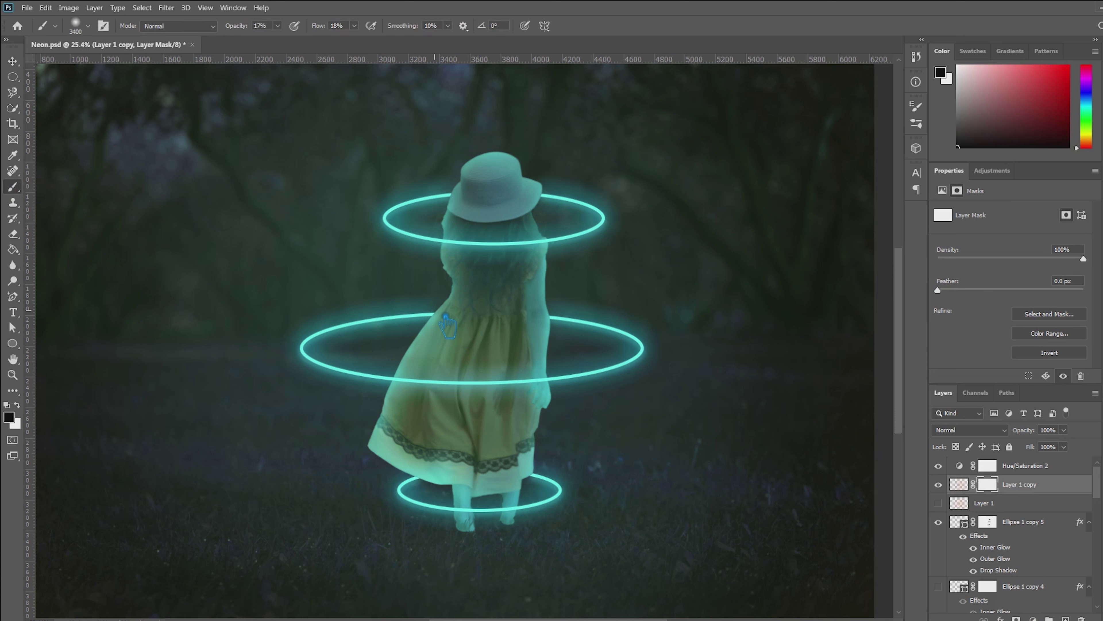
key(bracketleft)
key(bracketleft)
key(bracketleft)
key(bracketleft)
key(bracketleft)
key(bracketleft)
key(bracketleft)
key(bracketleft)
key(bracketleft)
key(bracketleft)
key(bracketleft)
key(bracketleft)
key(bracketleft)
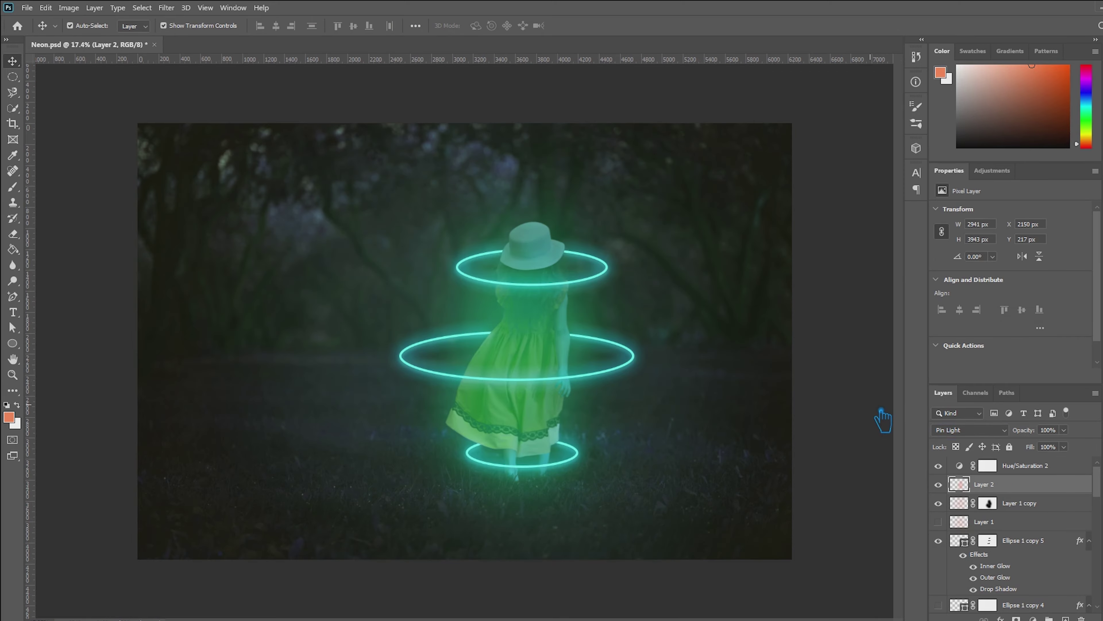
Compare the image with and without Layer 1 copy and set that layer's fill to 50%
click(879, 419)
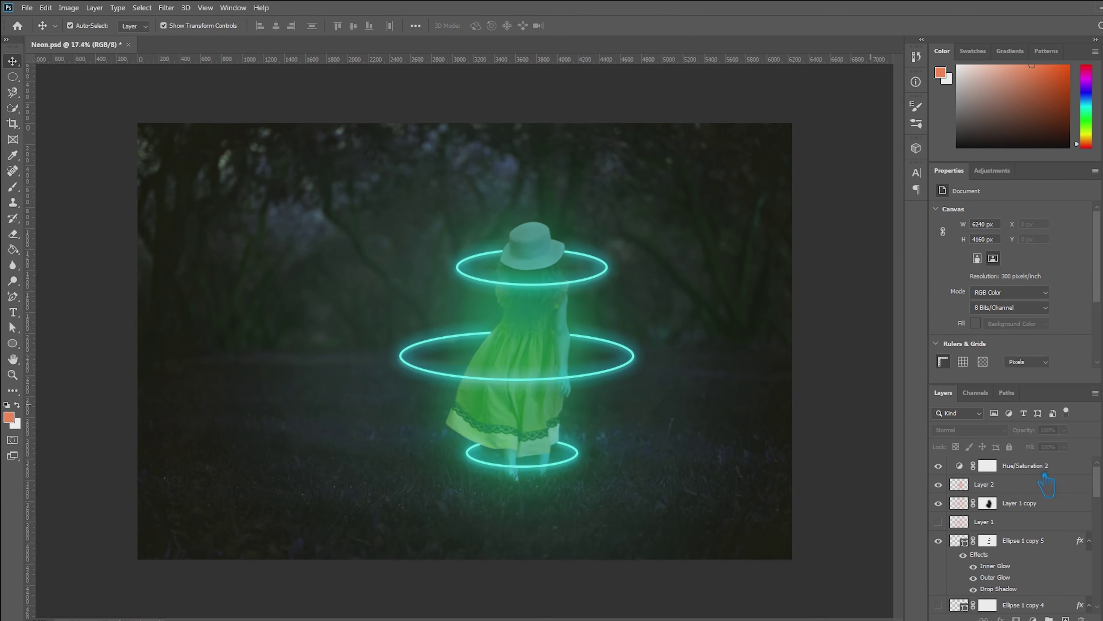
click(1025, 505)
click(939, 503)
click(938, 503)
click(938, 503)
click(939, 504)
click(1064, 447)
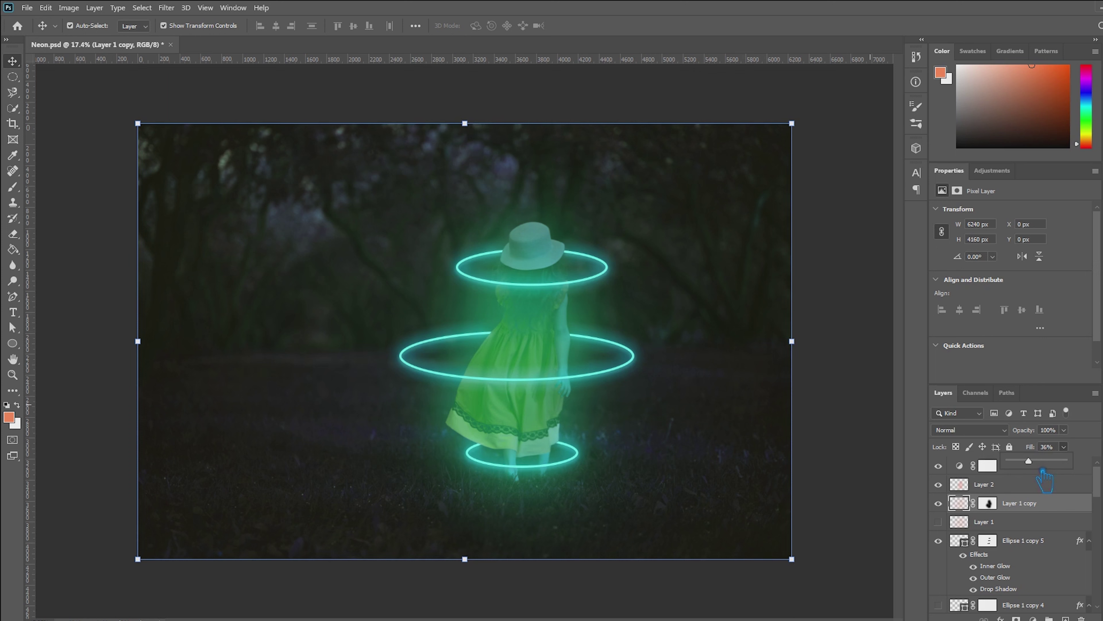
click(1062, 447)
text(50)
click(858, 417)
scroll(625, 395, up, 2)
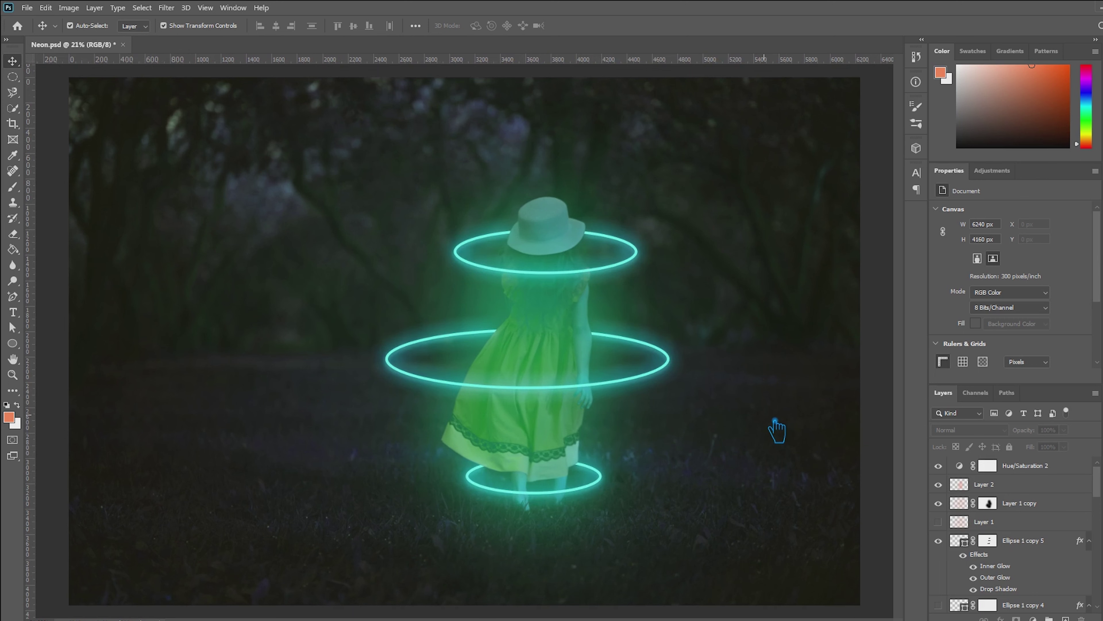
scroll(751, 418, up, 2)
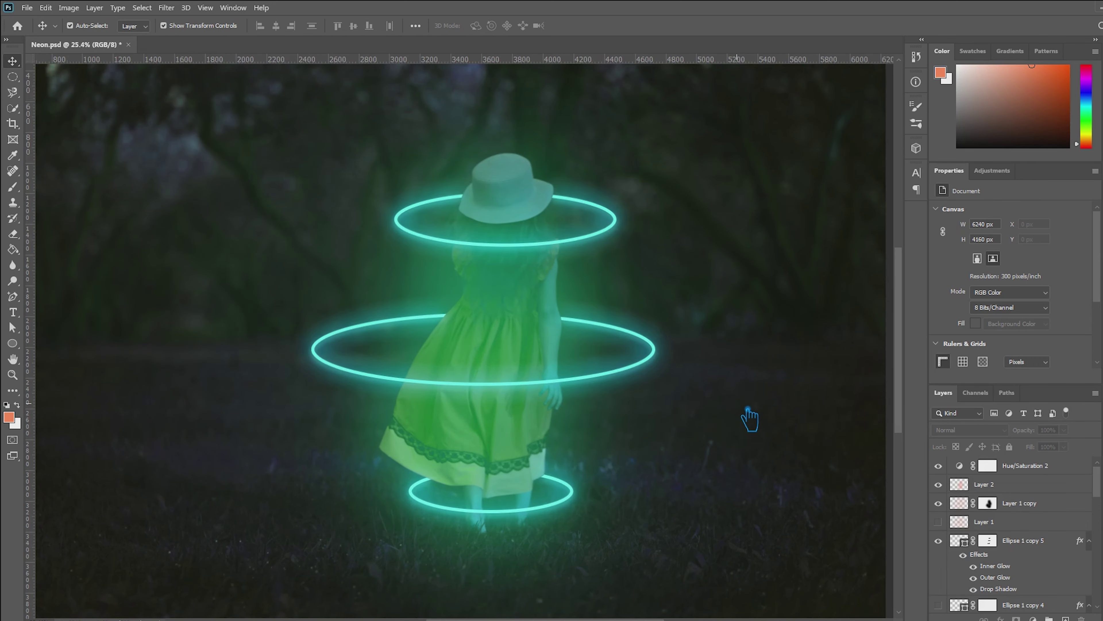
Add a Color Lookup adjustment layer above Hue/Saturation 2 using the Crisp_Winter.look 3DLUT file
click(580, 257)
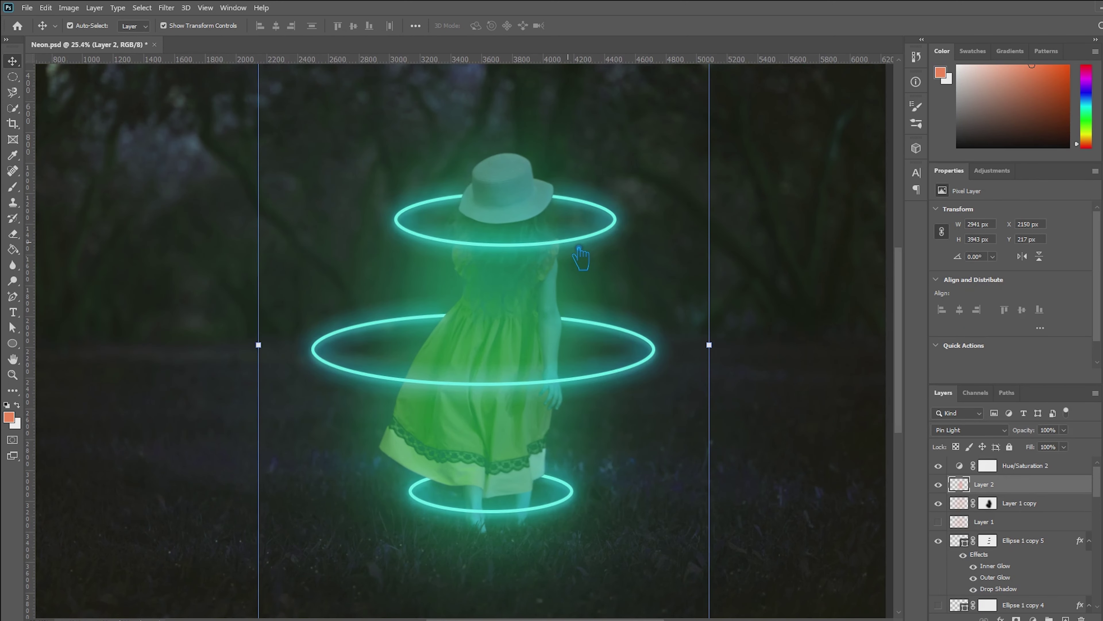
click(1033, 470)
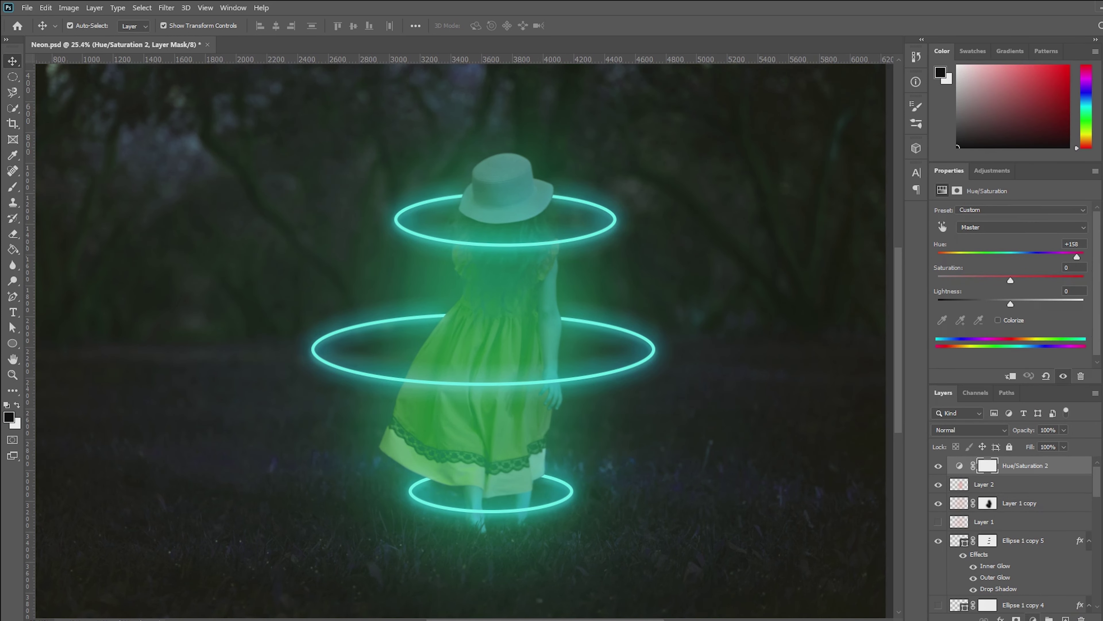
click(1033, 618)
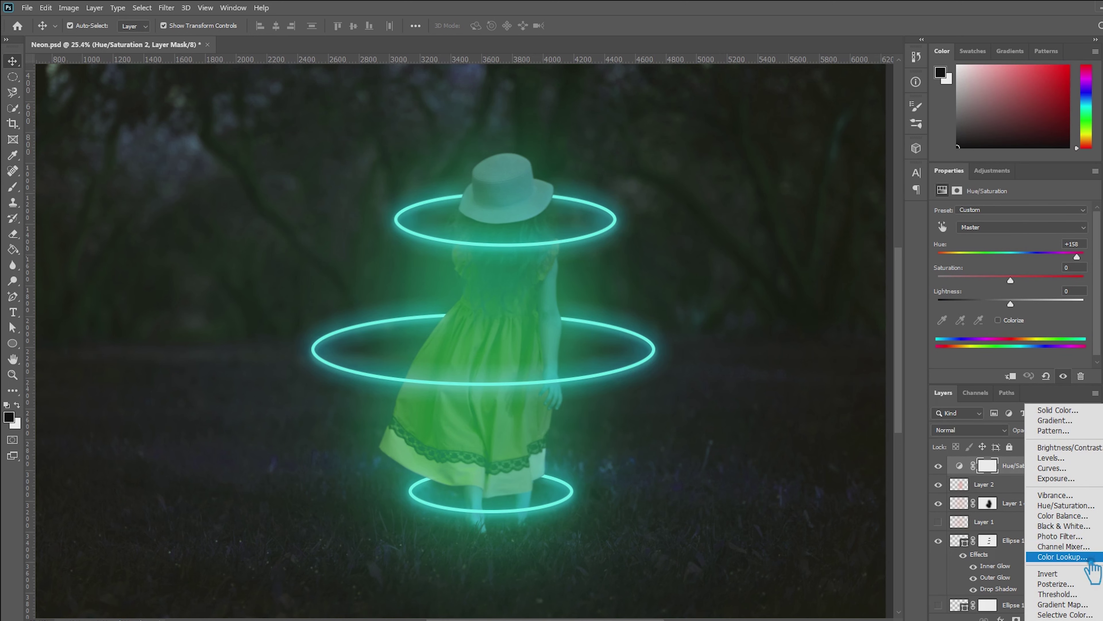
click(1089, 559)
click(1014, 212)
click(1014, 220)
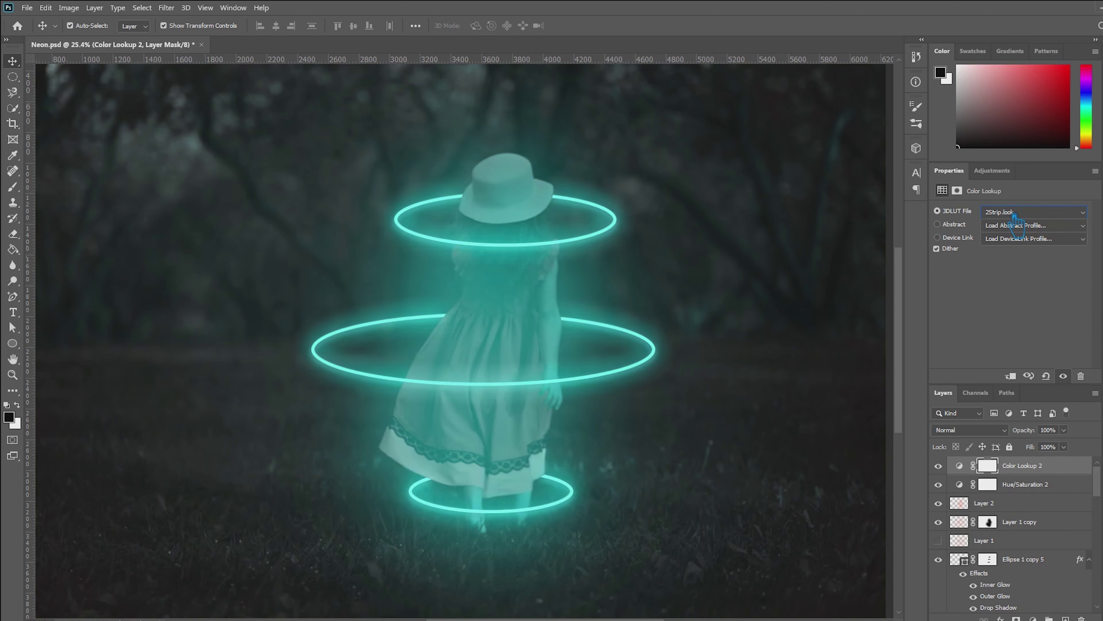
key(Down)
key(Down)
key(Down)
key(Down)
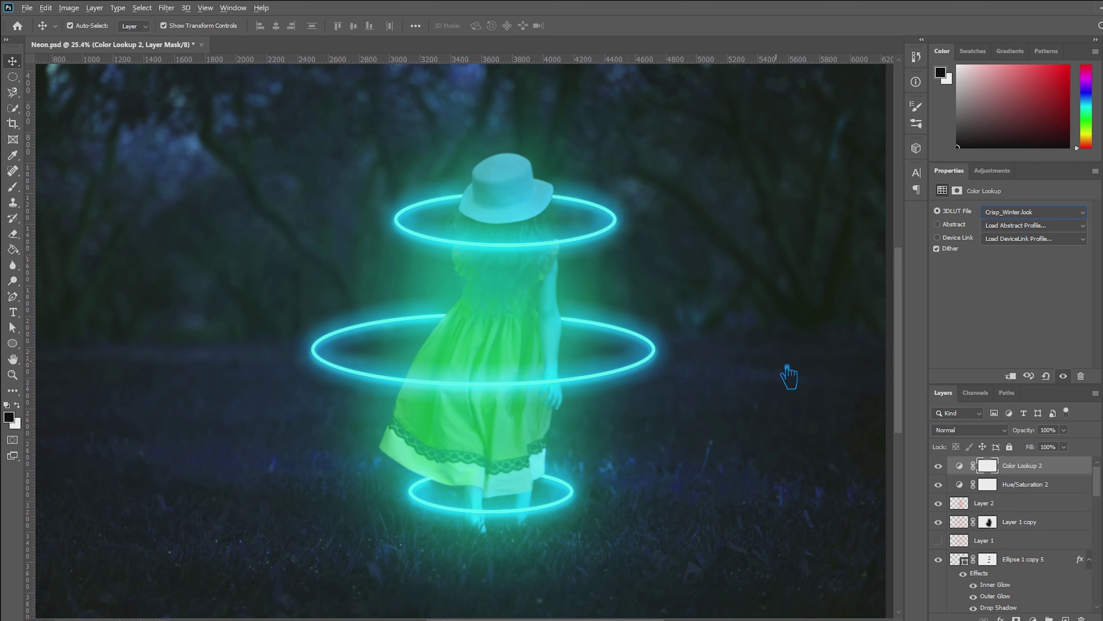
Enable the drop shadow in the layer style of Ellipse 1 copy 5 and lower its opacity to 45%
scroll(1046, 520, down, 1)
click(1032, 543)
right_click(1033, 545)
click(1042, 47)
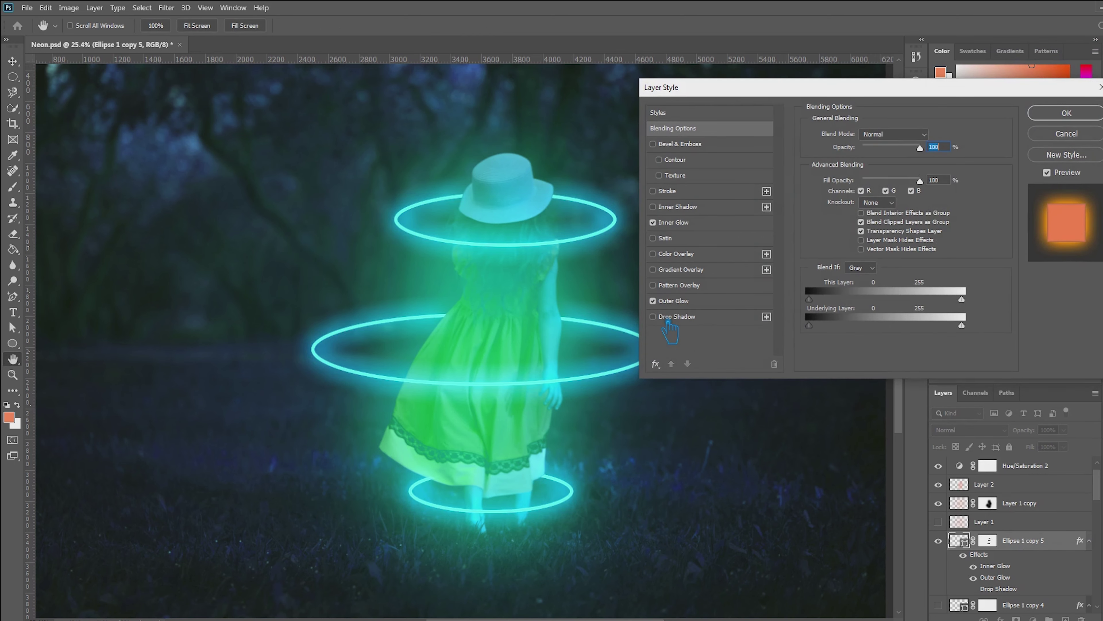
click(685, 320)
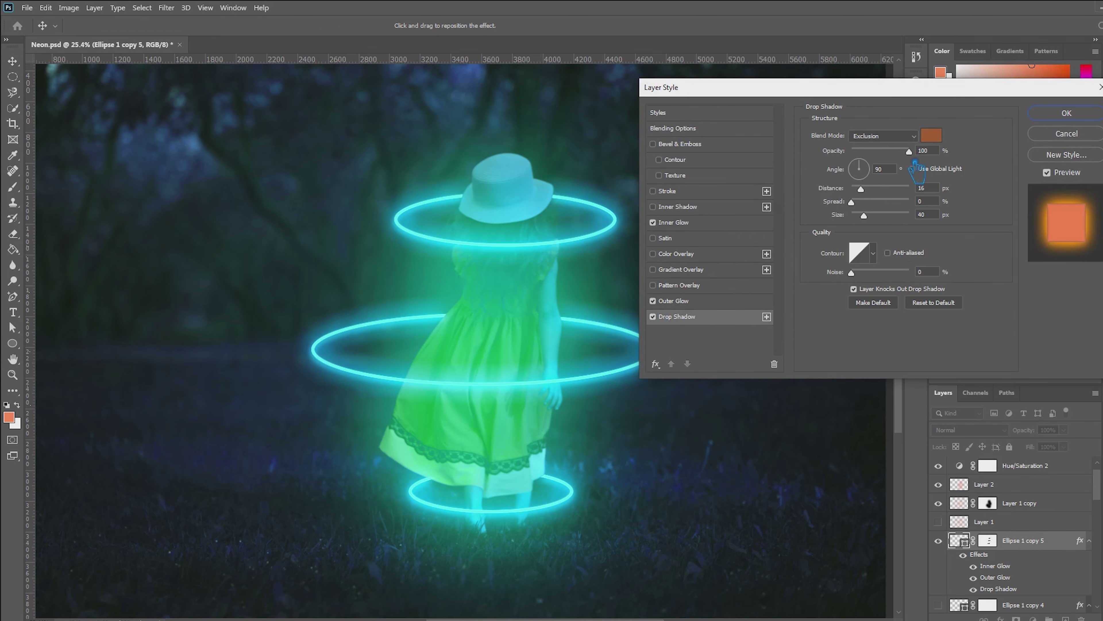
mouse_move(917, 158)
mouse_down()
mouse_move(851, 153)
mouse_move(909, 151)
mouse_up()
click(686, 305)
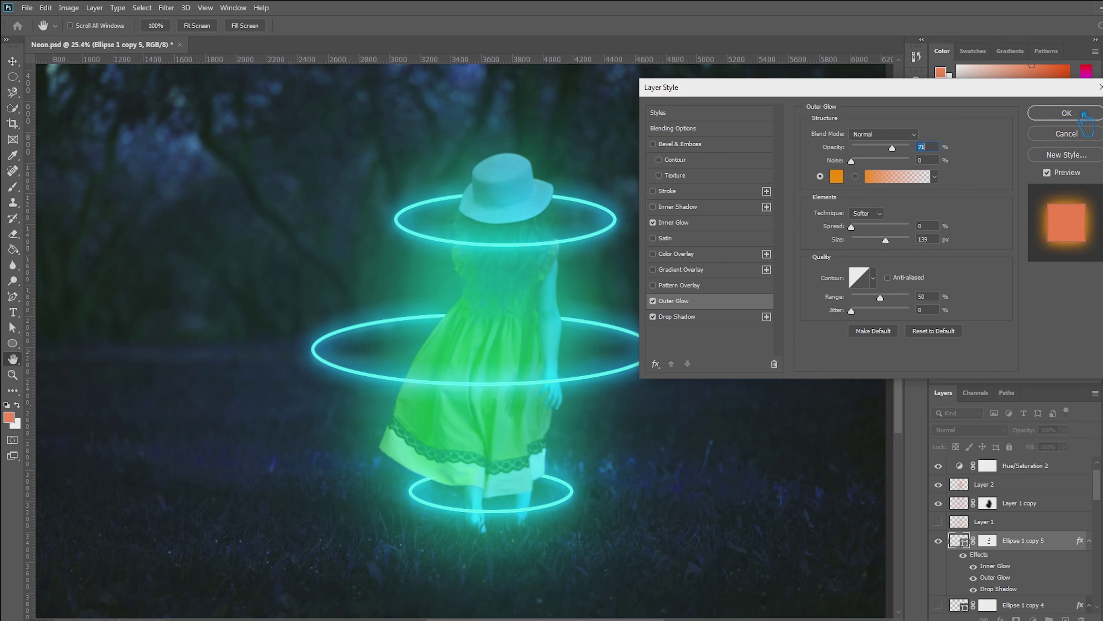
click(1066, 113)
Set the drop shadow of Ellipse 1 copy 5 to 43% opacity and 0 px distance, and adjust its size
right_click(1030, 543)
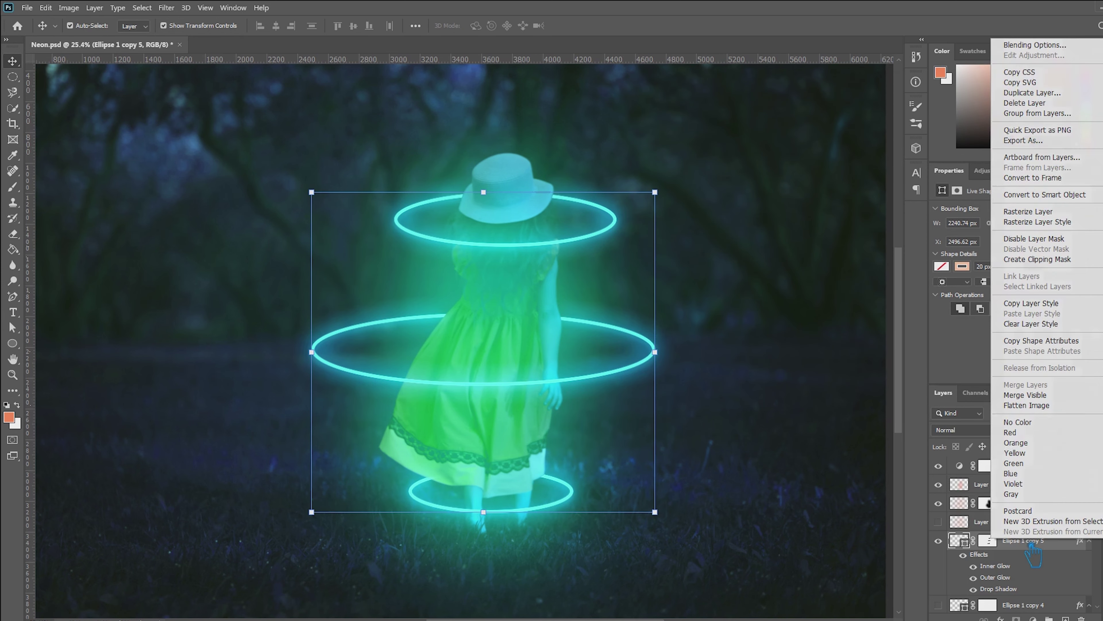
click(1038, 42)
click(686, 322)
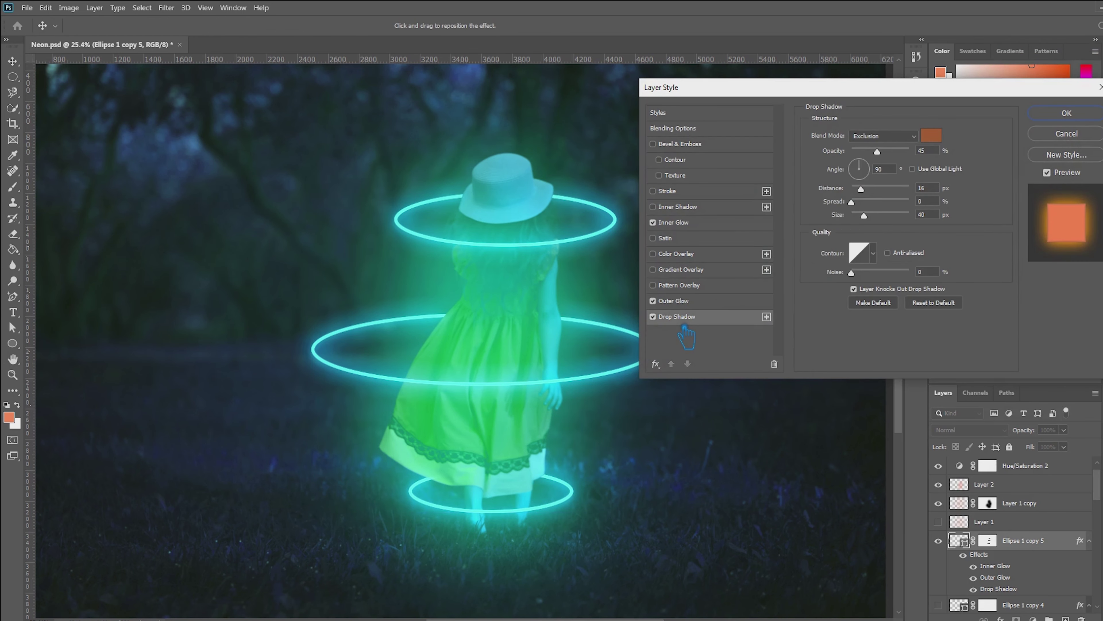
mouse_move(886, 156)
mouse_down()
mouse_move(867, 160)
mouse_move(885, 160)
mouse_up()
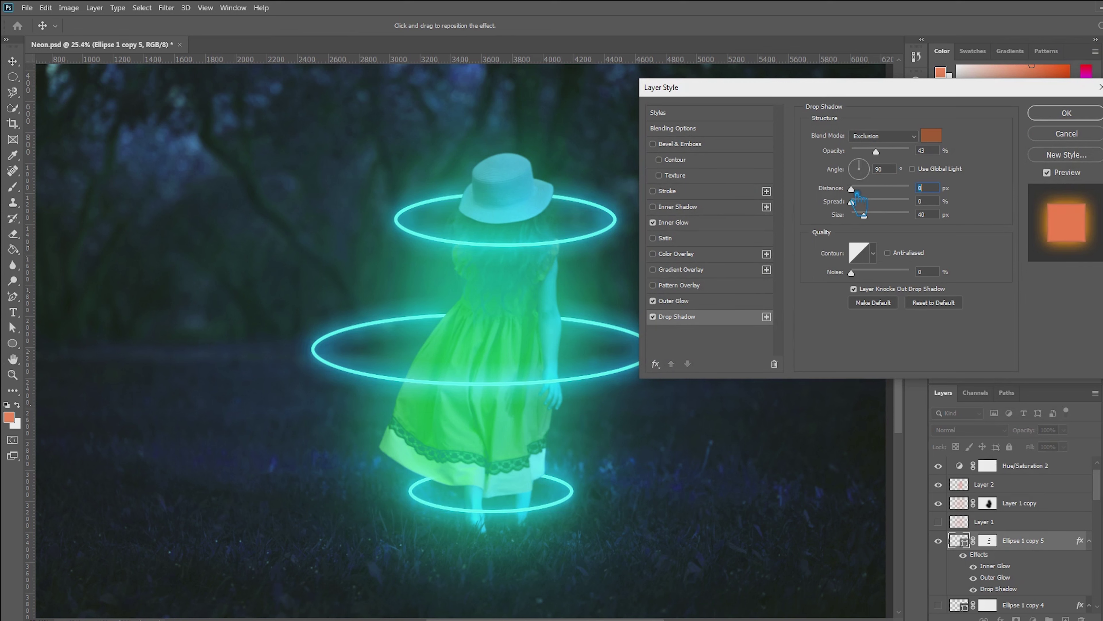
drag(863, 209, 886, 217)
mouse_move(862, 215)
mouse_down()
mouse_move(790, 236)
mouse_move(872, 227)
mouse_move(866, 197)
mouse_up()
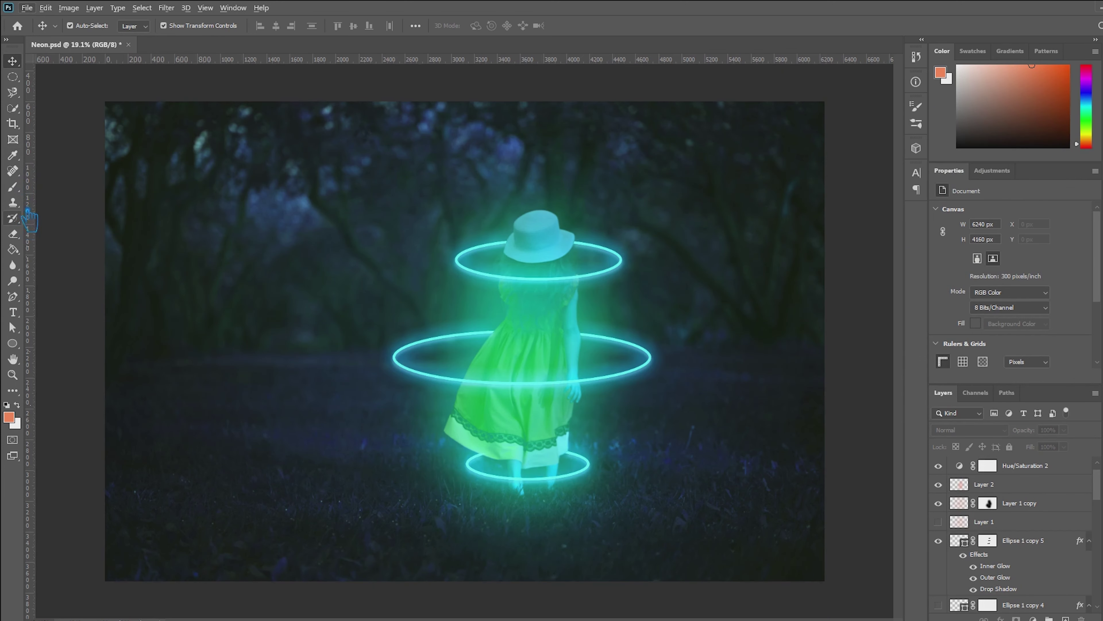
Choose the 123 px hard round brush tip for the Brush tool
key(b)
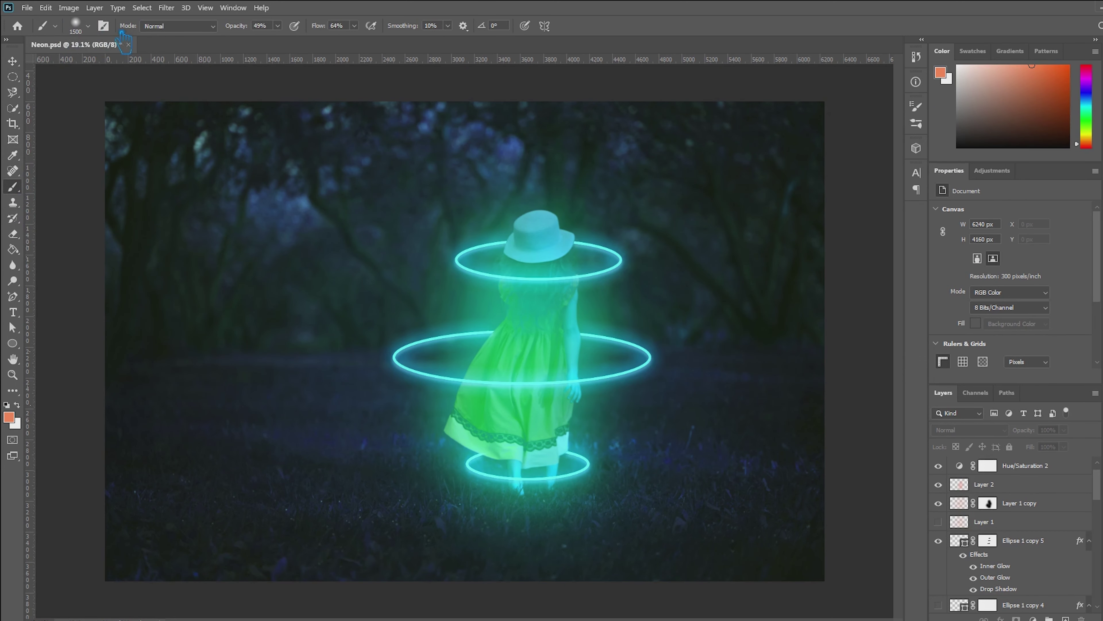
click(104, 26)
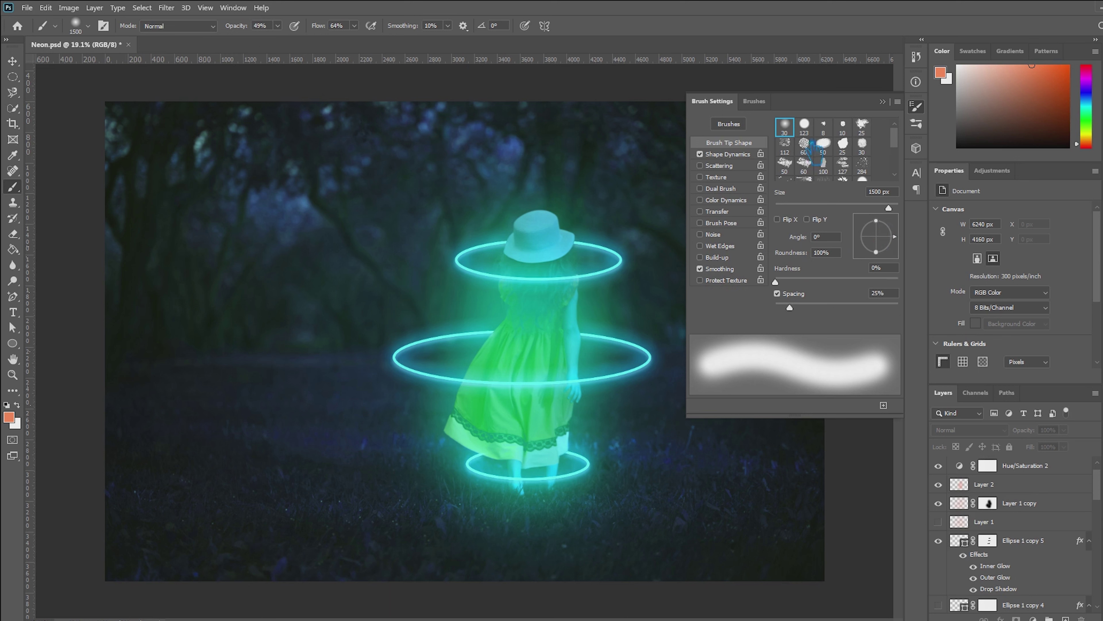
click(808, 127)
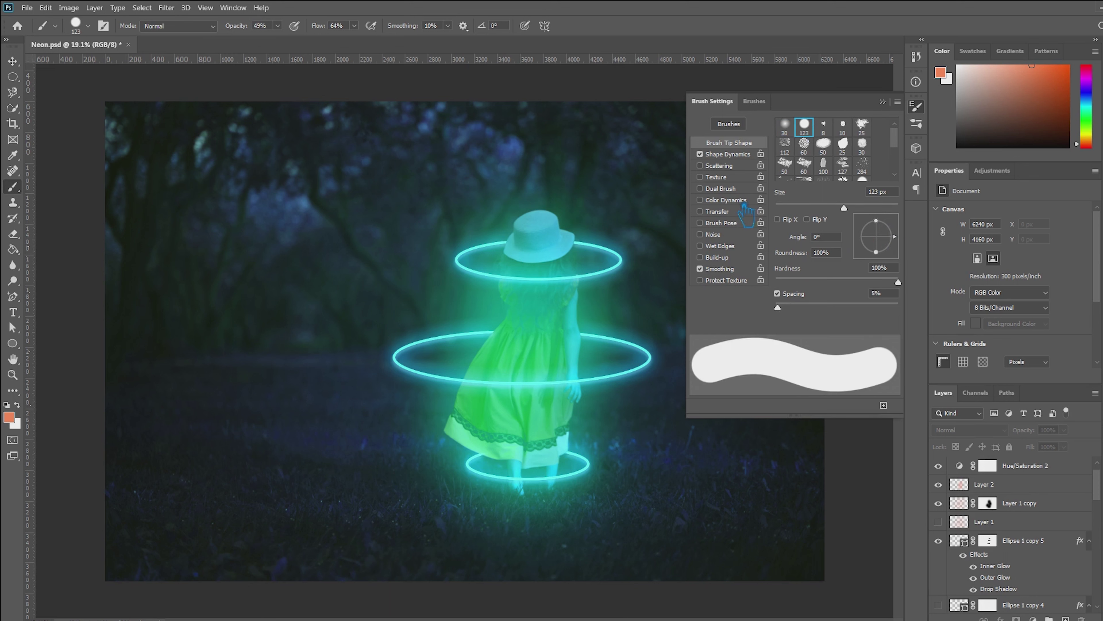
Enable brush scattering with 1000% scatter, a count of 1 and 100% count jitter, and turn off smoothing
click(732, 168)
drag(781, 137, 1060, 161)
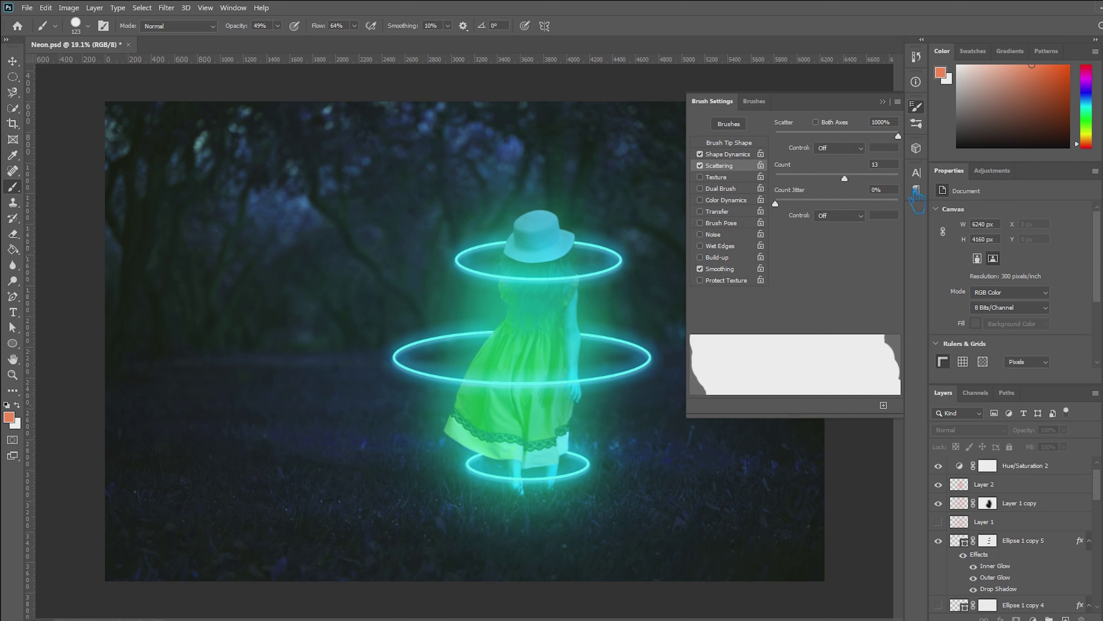
drag(776, 204, 1055, 239)
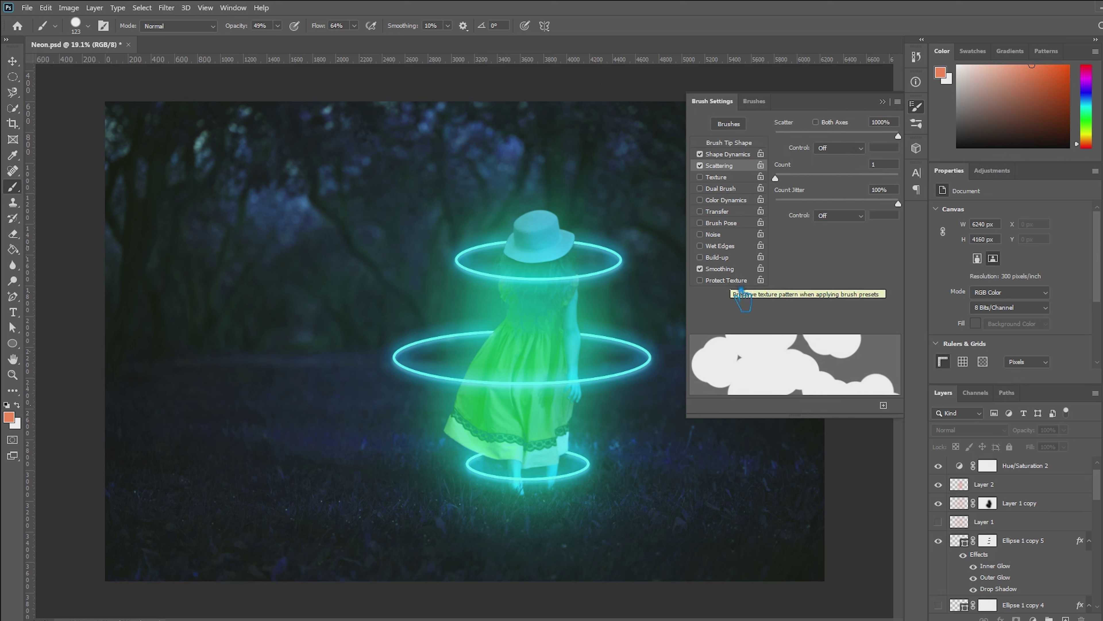
click(719, 269)
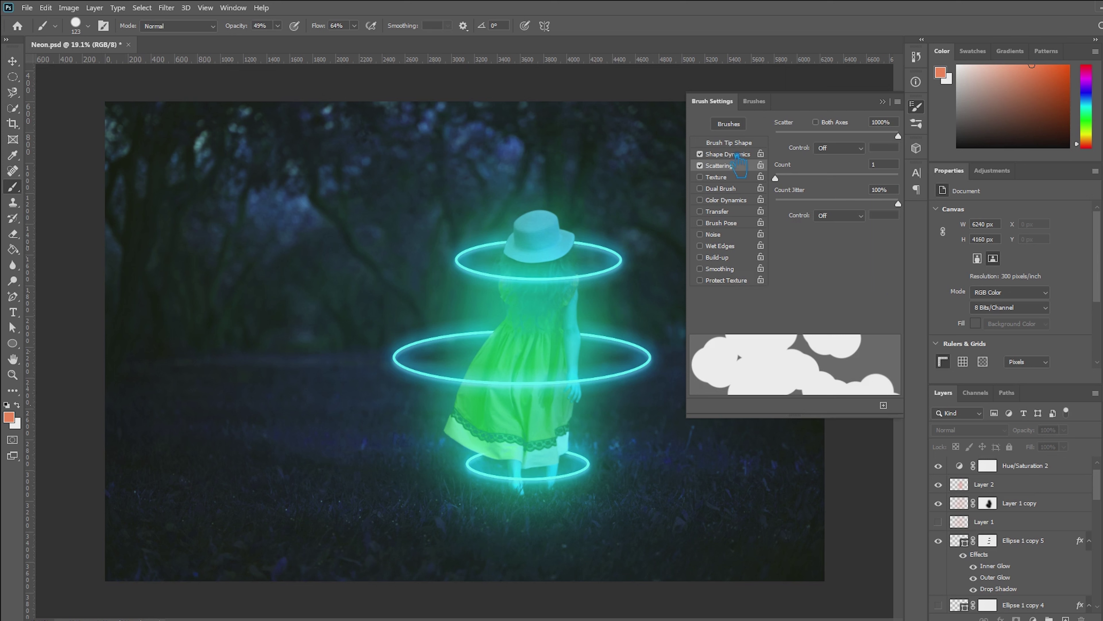
Set the brush's size jitter to 100% in its shape dynamics and return to the scattering settings
click(737, 155)
drag(785, 142, 1047, 157)
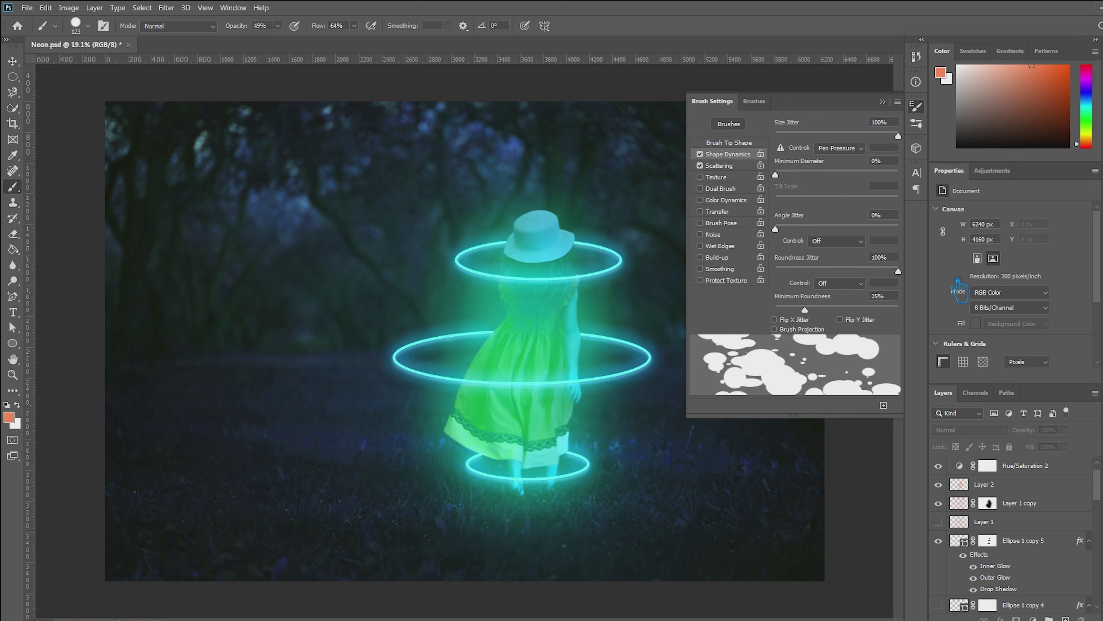
click(729, 169)
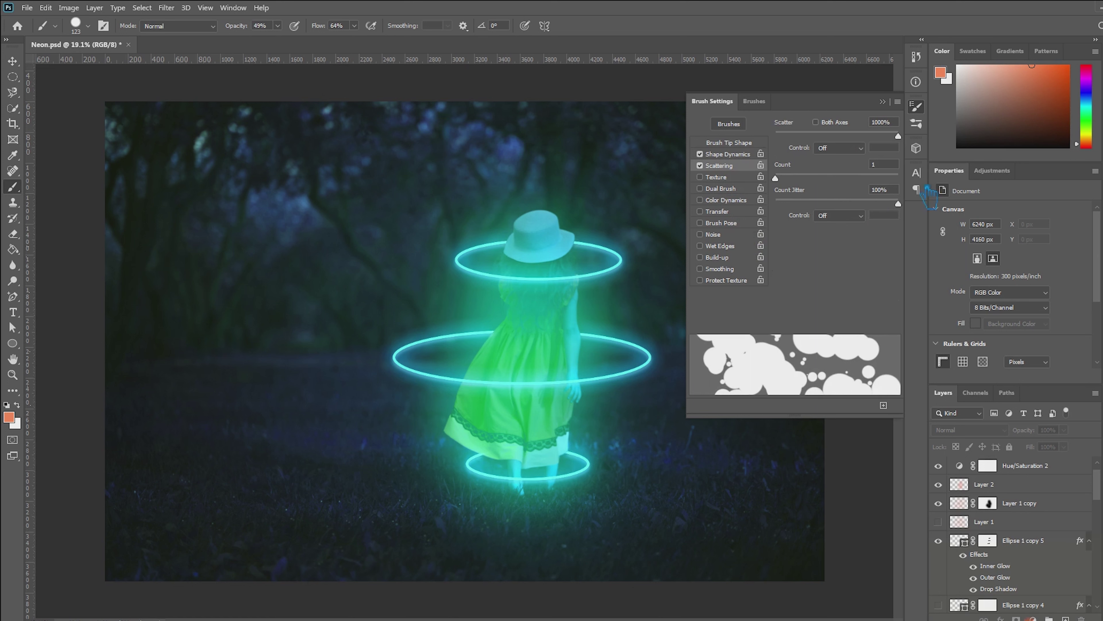
Scatter the brush on both axes, keep its size jitter controlled by Pen Pressure, and close the brush settings
click(829, 124)
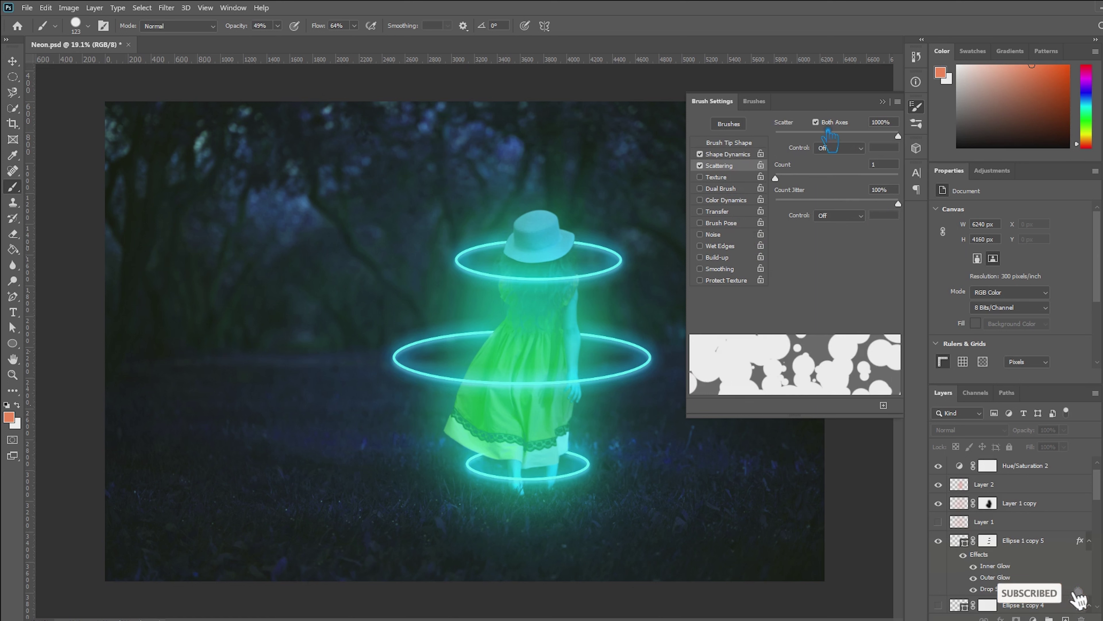
click(738, 155)
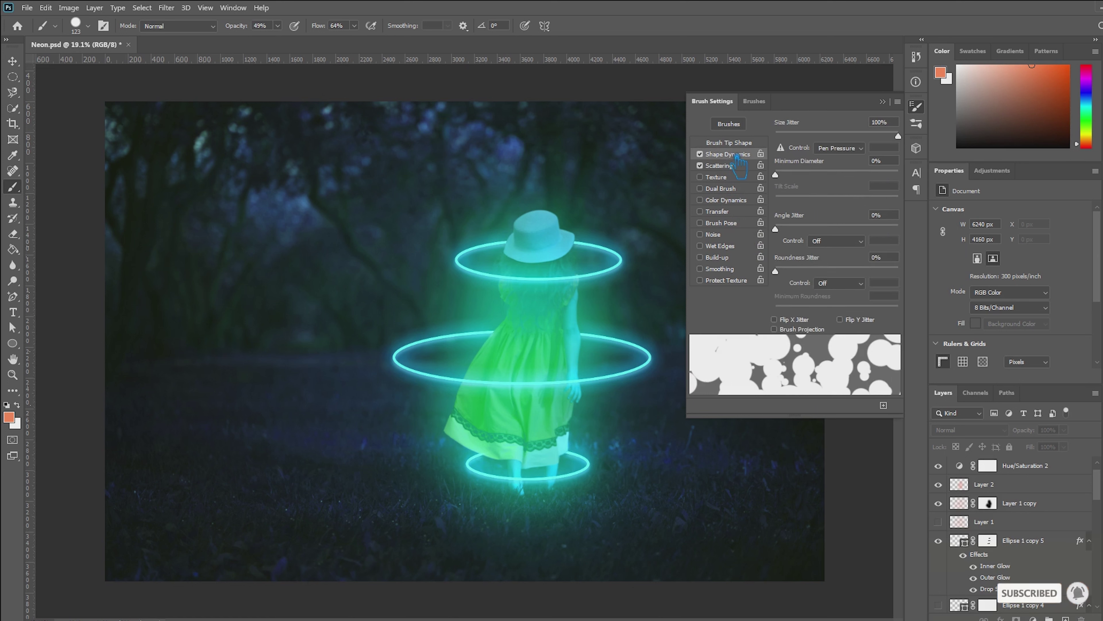
click(838, 147)
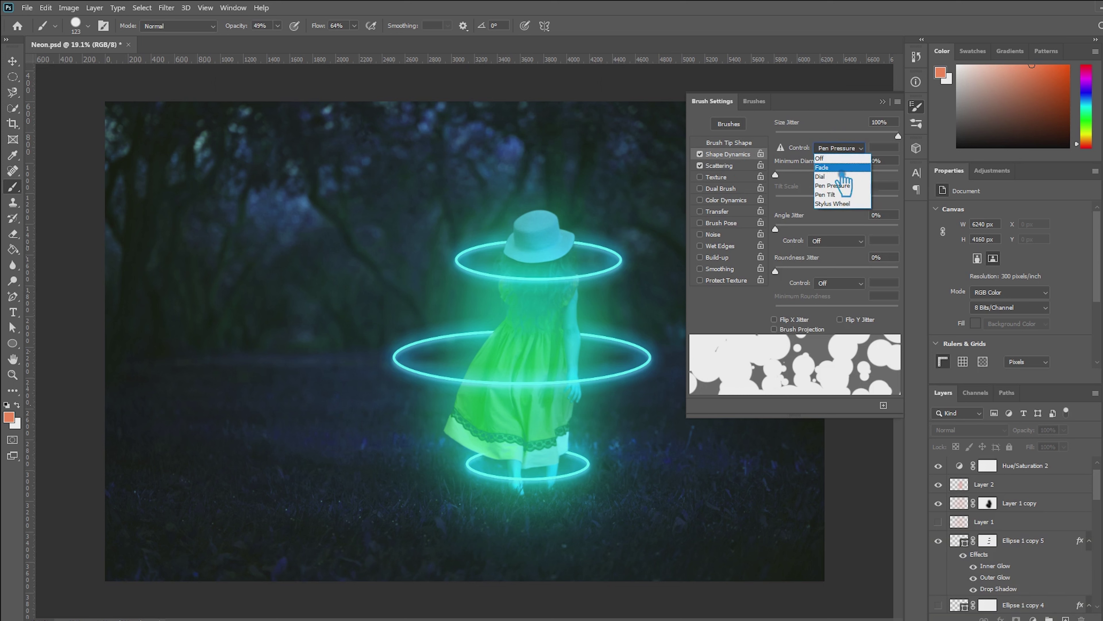
click(849, 186)
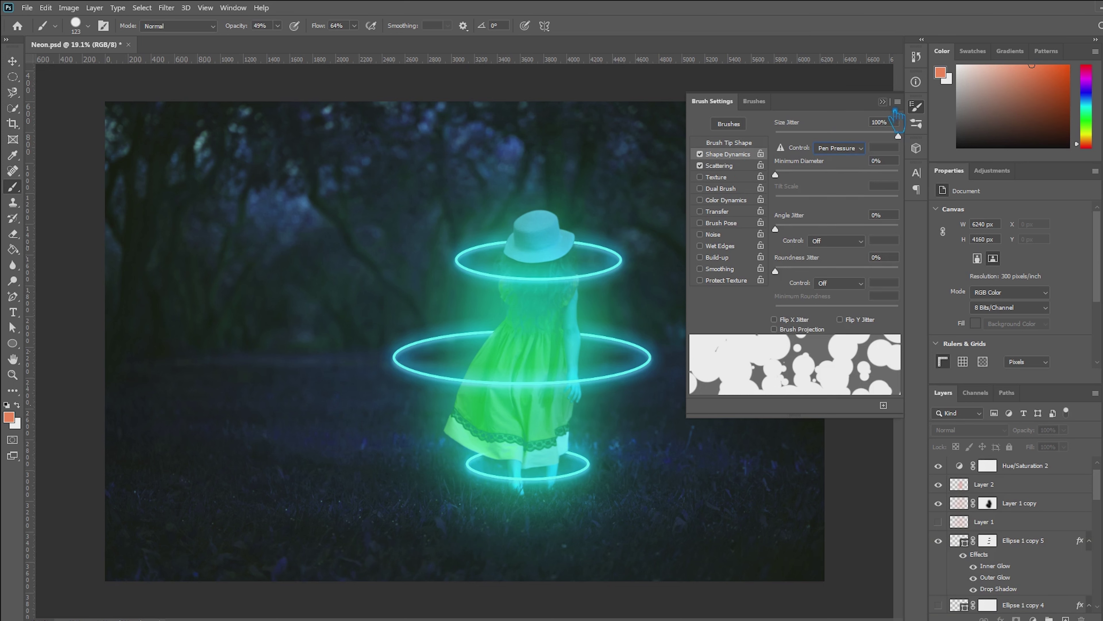
click(917, 107)
Add a new layer above Layer 2 and set the brush to 9% opacity and 14% flow
click(1021, 489)
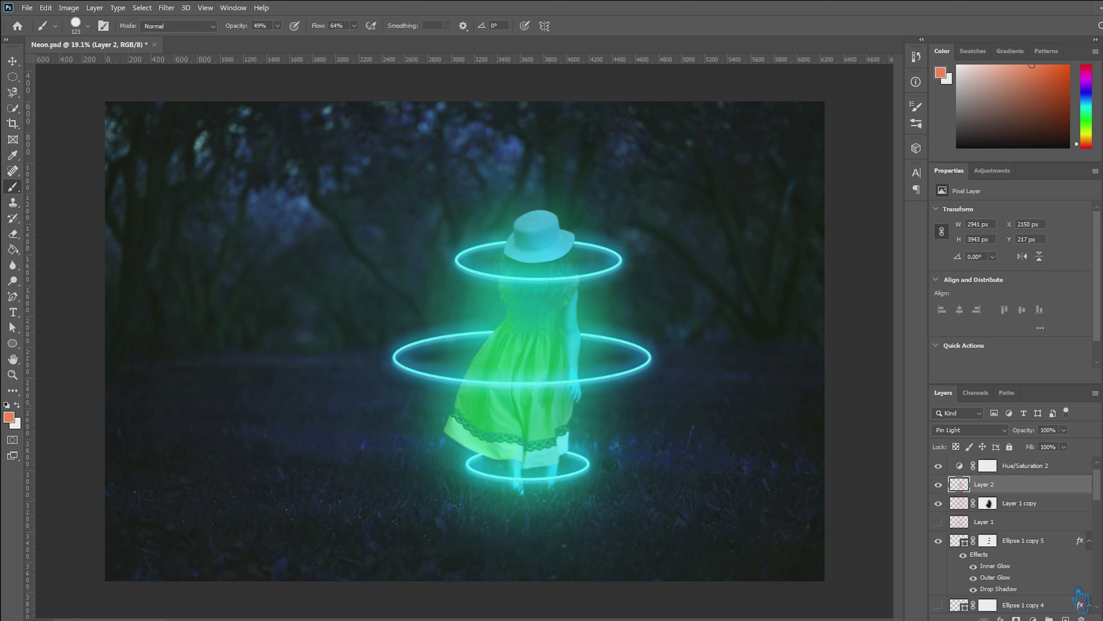
click(1065, 617)
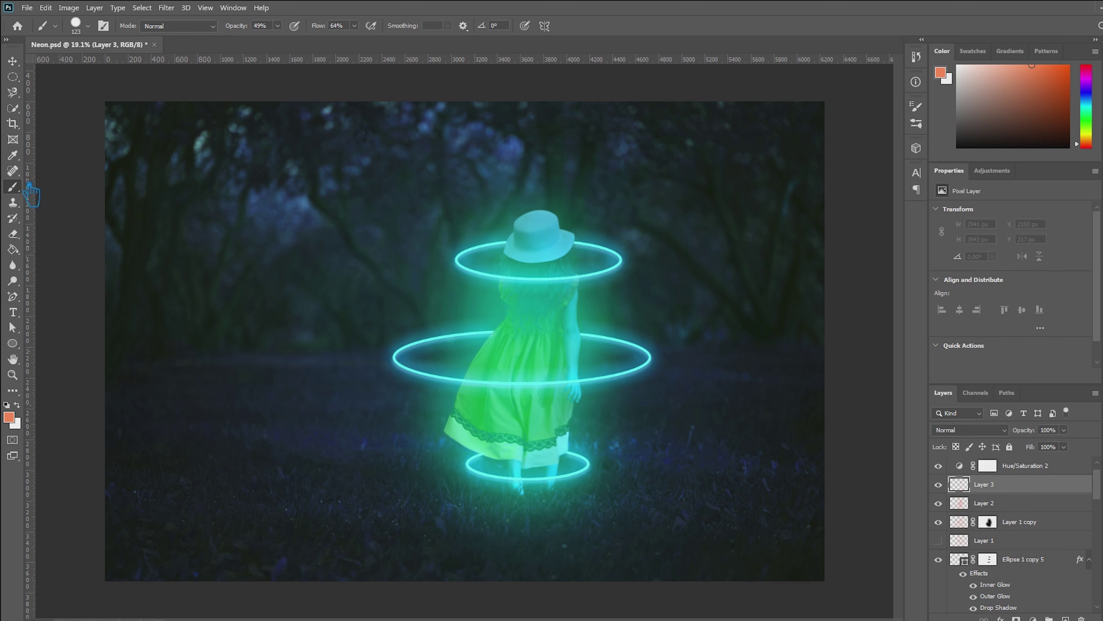
drag(399, 301, 378, 339)
key(ctrl+z)
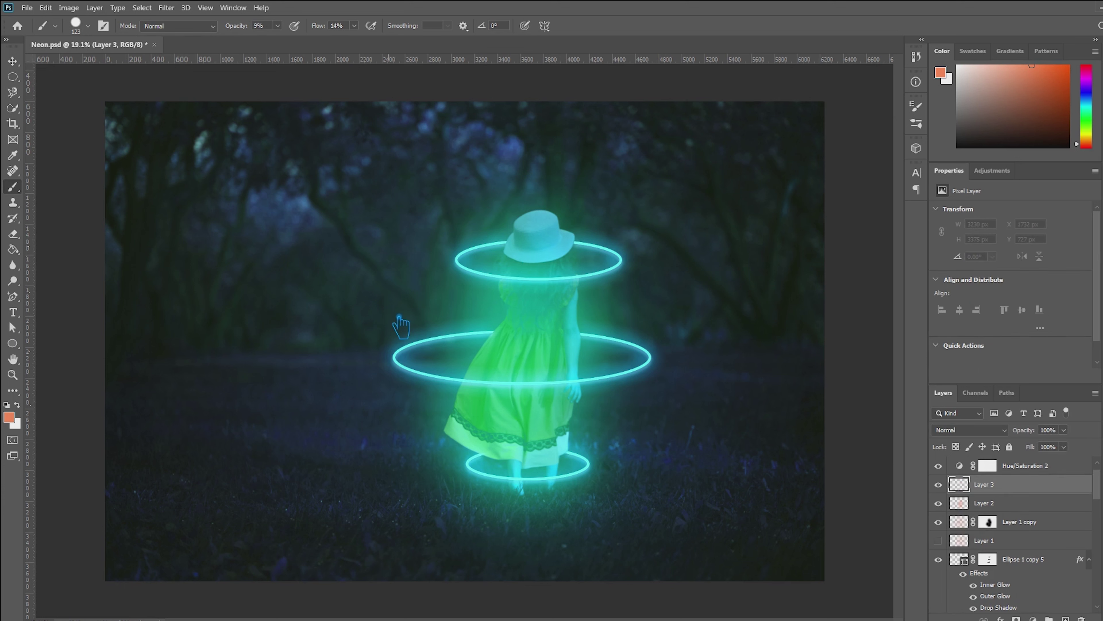
Try a scattered stroke with a smaller brush beside the middle ring and undo it
key([)
key([)
key([)
key([)
drag(398, 320, 367, 374)
key(ctrl+z)
Scatter faint light particles around the girl on Layer 3 with a 175 px brush
key([)
key(])
key(])
key(])
key(])
key(])
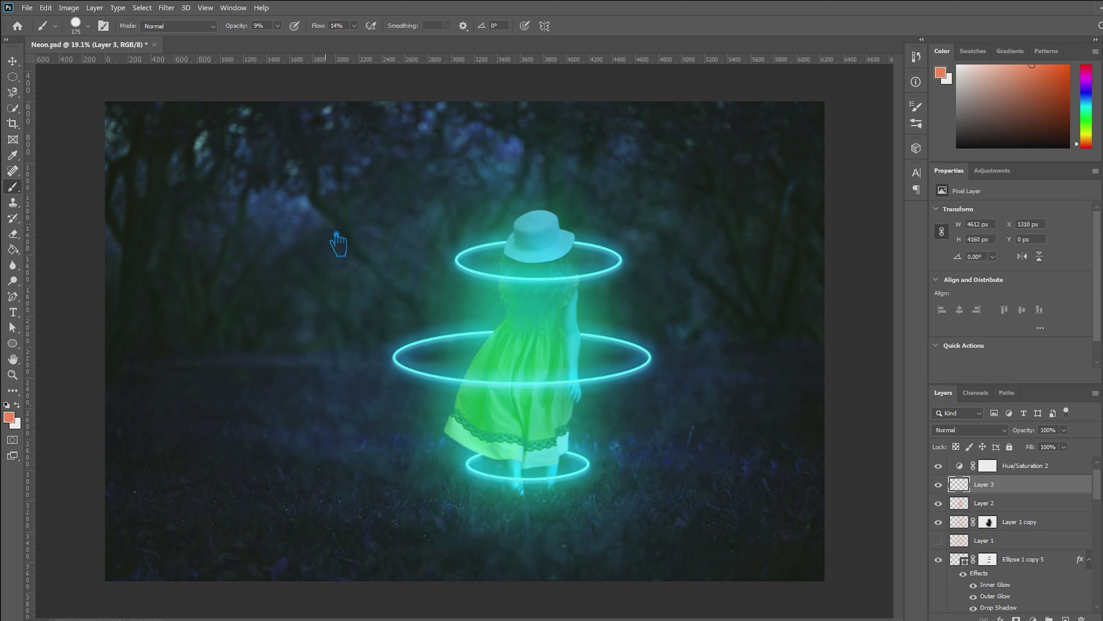
Enlarge the brush to 900 px and scatter large faint particles around the girl on Layer 3
key(])
key(])
key(])
key(])
key(])
key(])
key(])
key(])
key(])
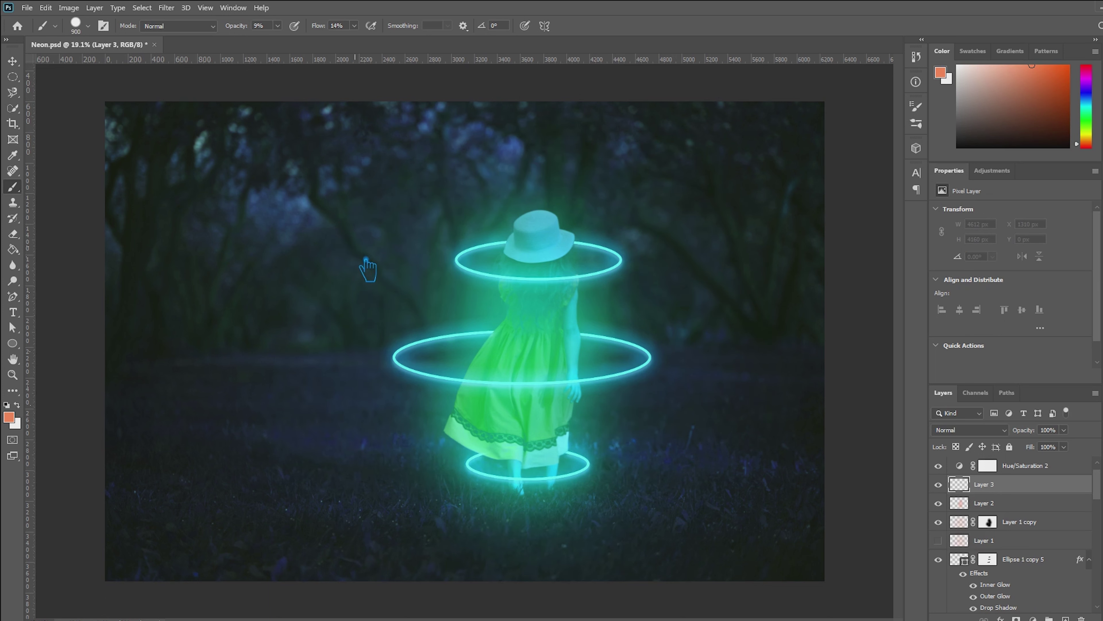
Reduce the brush to 175 px and scatter small faint particles across the whole forest scene
key(bracketleft)
key(bracketleft)
key(bracketleft)
key(bracketleft)
key(bracketleft)
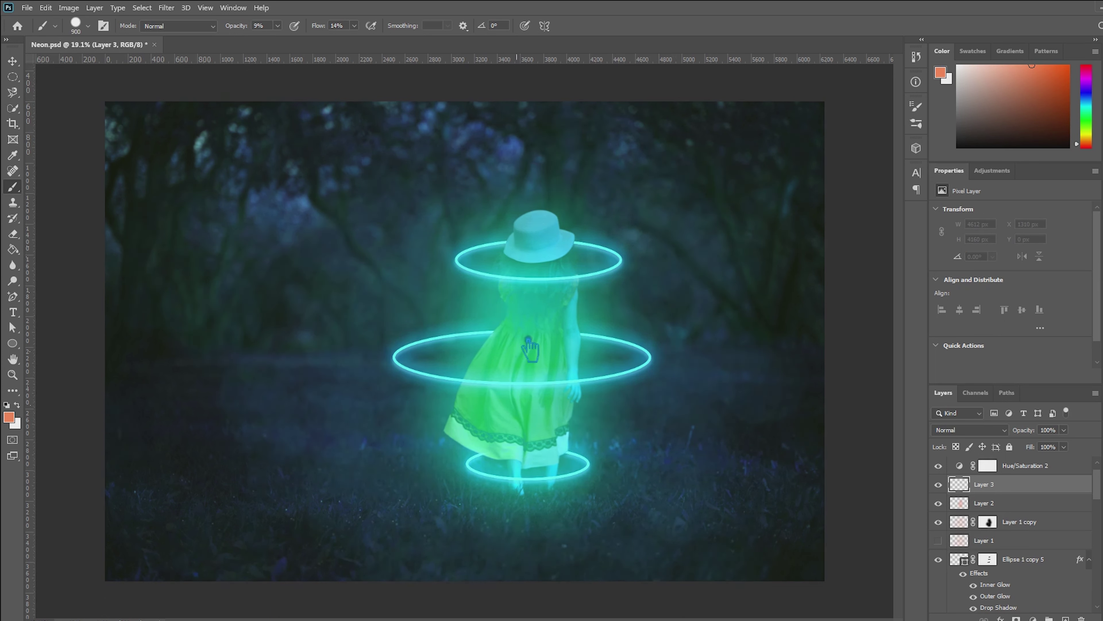
key(bracketleft)
key(bracketleft)
key(bracketleft)
key(bracketleft)
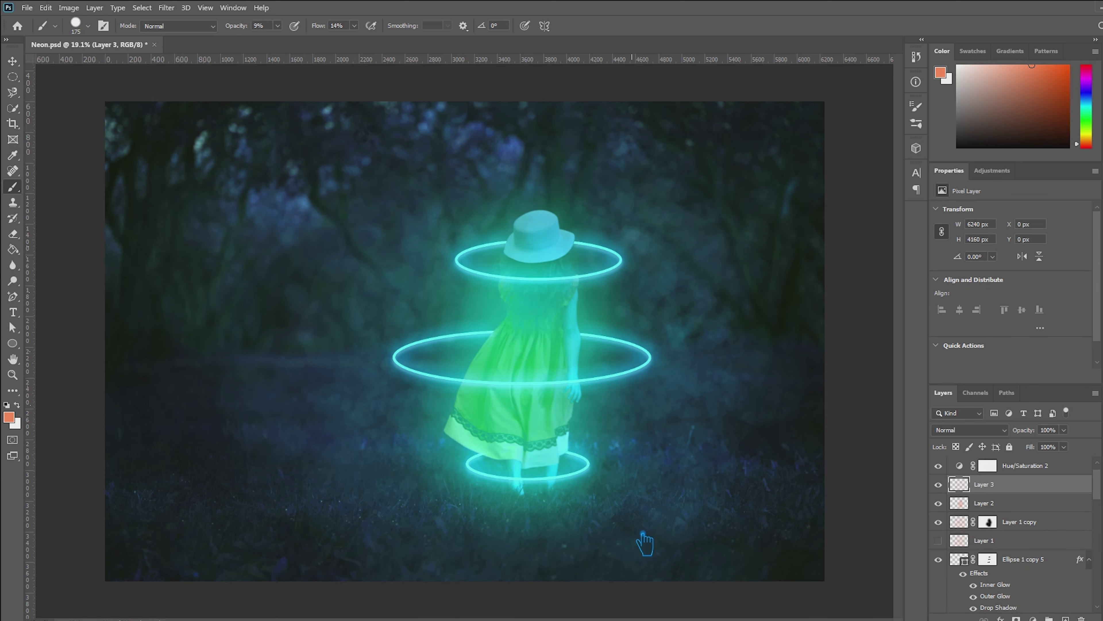
Look closer at the painted particles and set the Brush tool to 50% opacity and 42% flow
key(m)
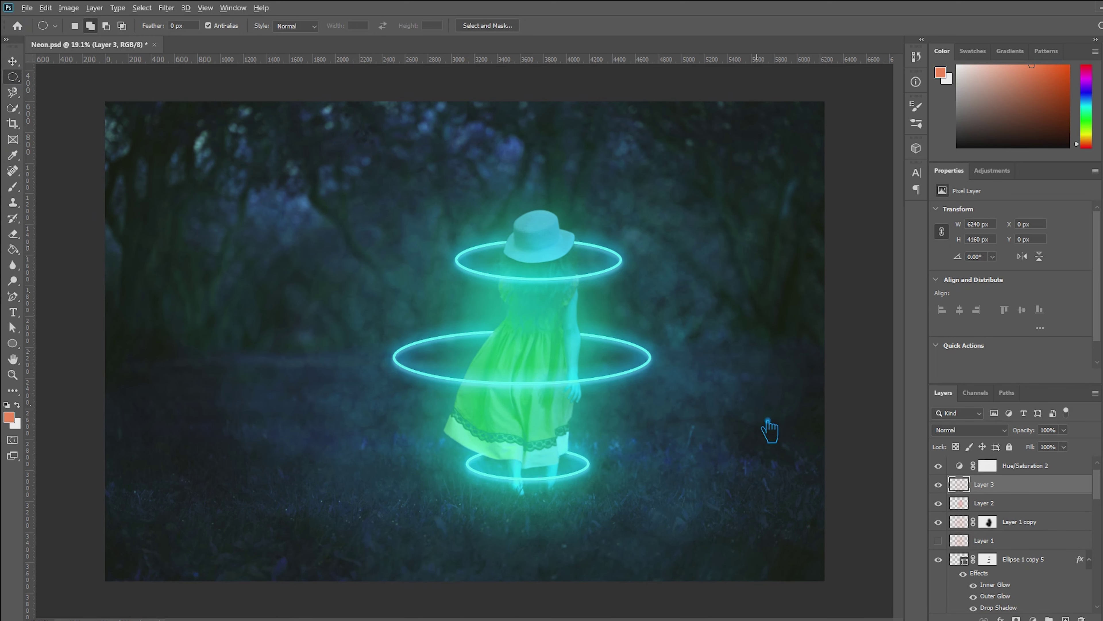
scroll(769, 430, up, 2)
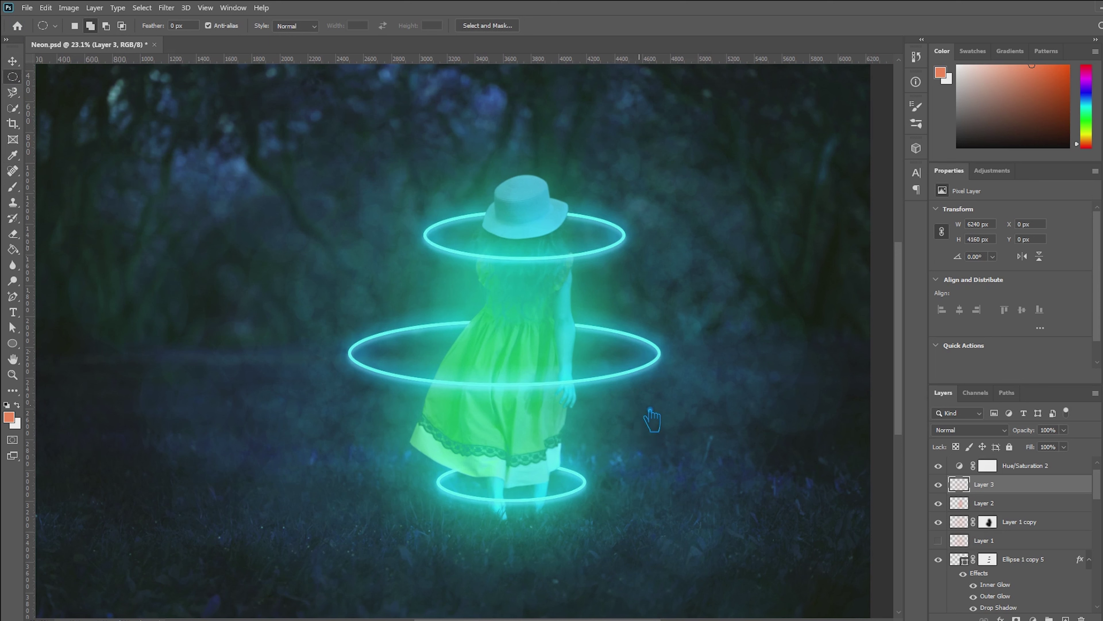
drag(590, 326, 677, 354)
click(13, 188)
key(bracketleft)
key(bracketleft)
key(bracketleft)
drag(354, 26, 384, 65)
click(277, 26)
Fit the whole image in view, duplicate Layer 3, and hide the original Layer 3
key(v)
key(ctrl+0)
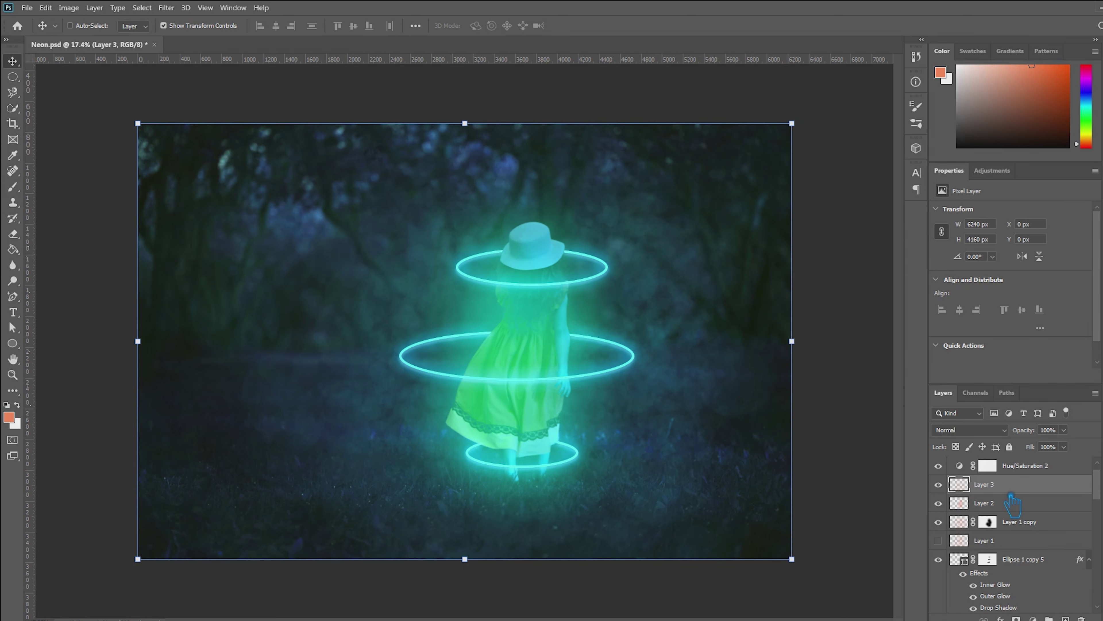
key(ctrl+j)
click(938, 503)
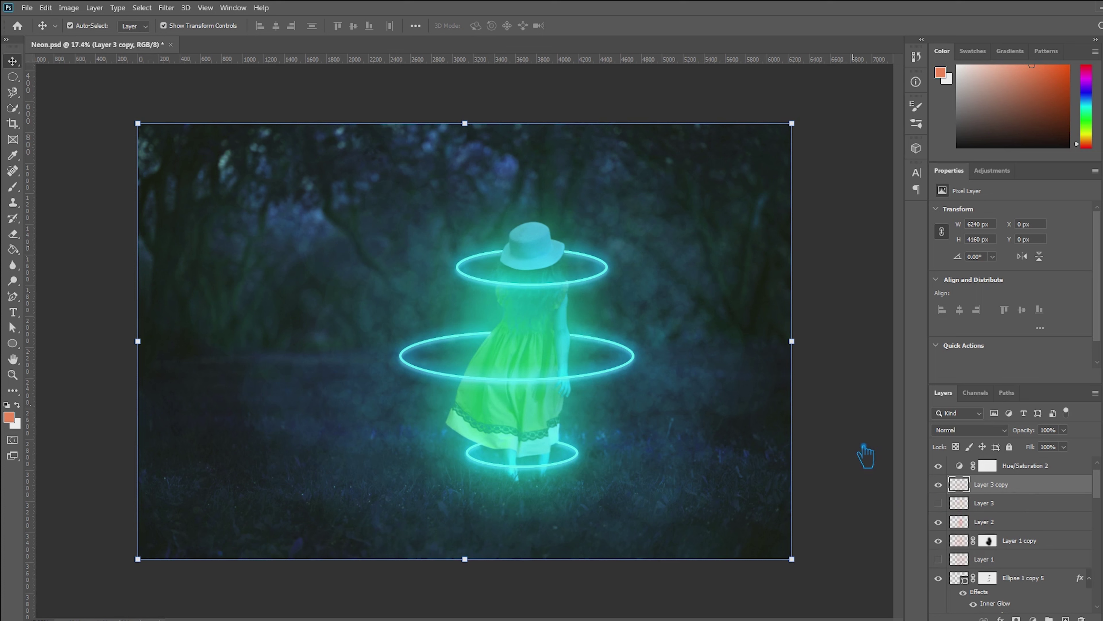
Compare the image with and without Layer 2, lower its fill to about 15%, and deselect it
click(999, 523)
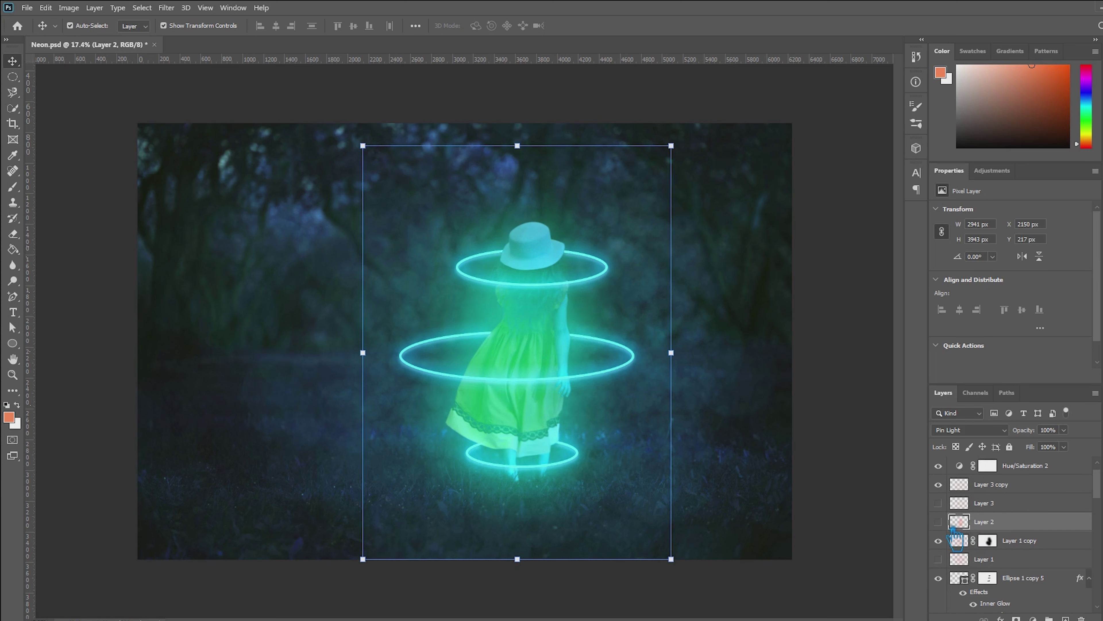
click(938, 521)
click(939, 521)
click(1065, 446)
drag(1056, 466, 1035, 474)
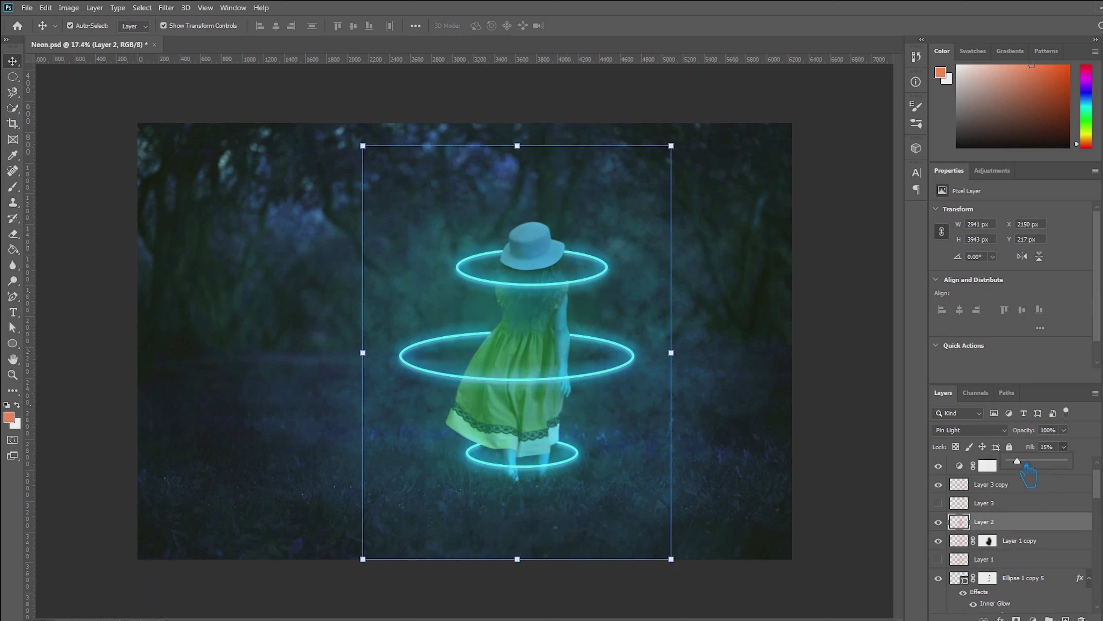
mouse_move(1028, 475)
mouse_down()
mouse_move(1017, 473)
mouse_move(1033, 477)
mouse_up()
click(714, 431)
scroll(717, 435, up, 1)
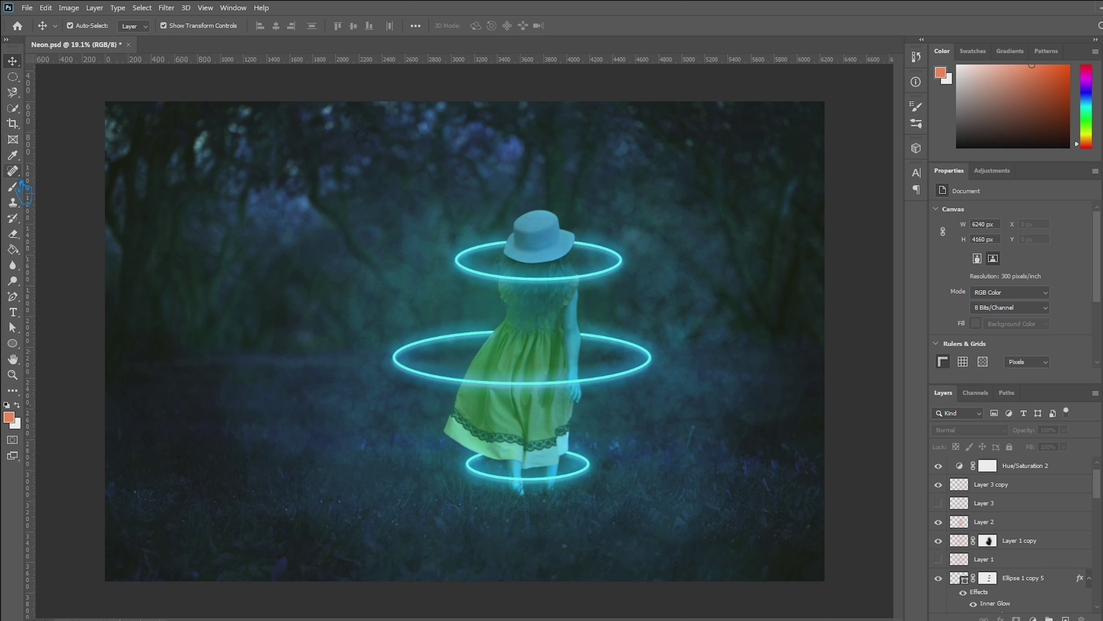
Add a new layer above Layer 3 copy and set the brush to 14% opacity and 13% flow
click(13, 186)
click(1020, 489)
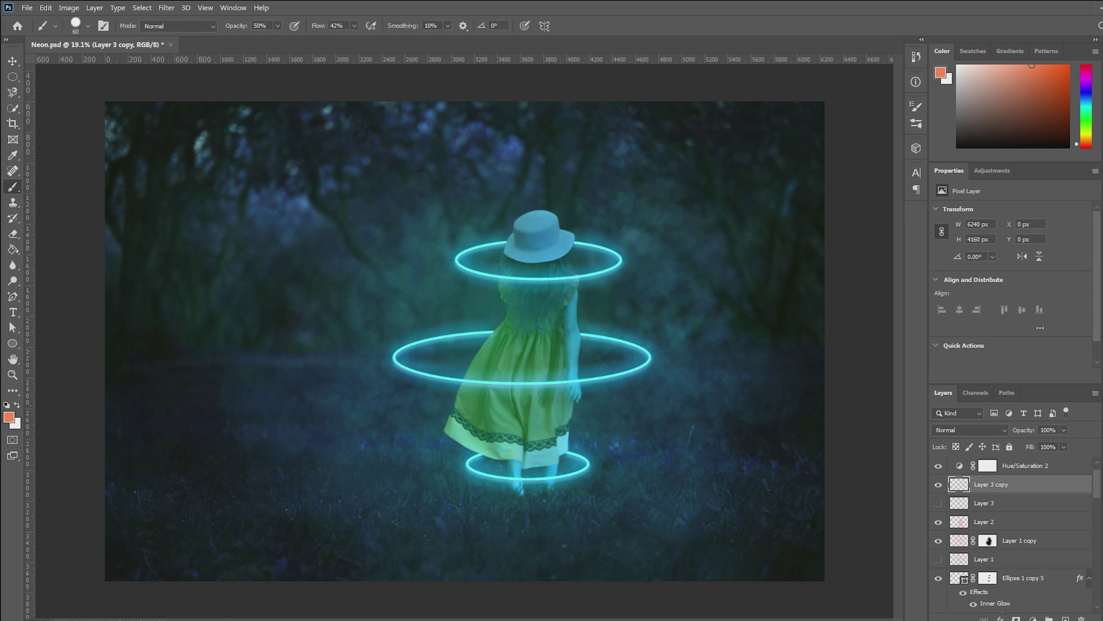
key(ctrl+shift+alt+n)
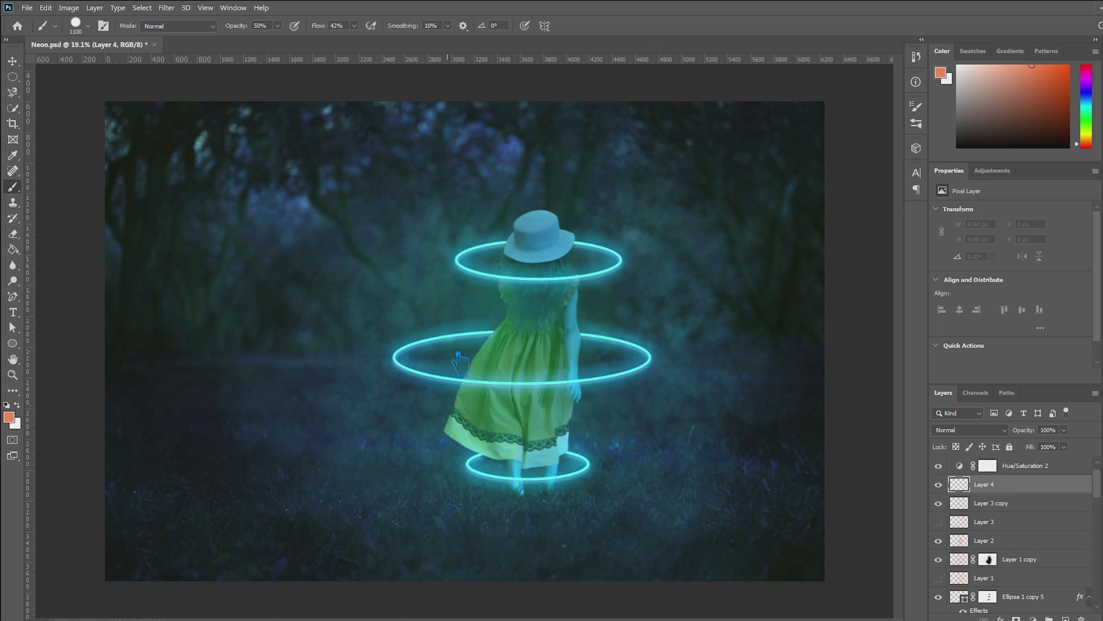
click(354, 26)
drag(355, 40, 257, 40)
click(278, 25)
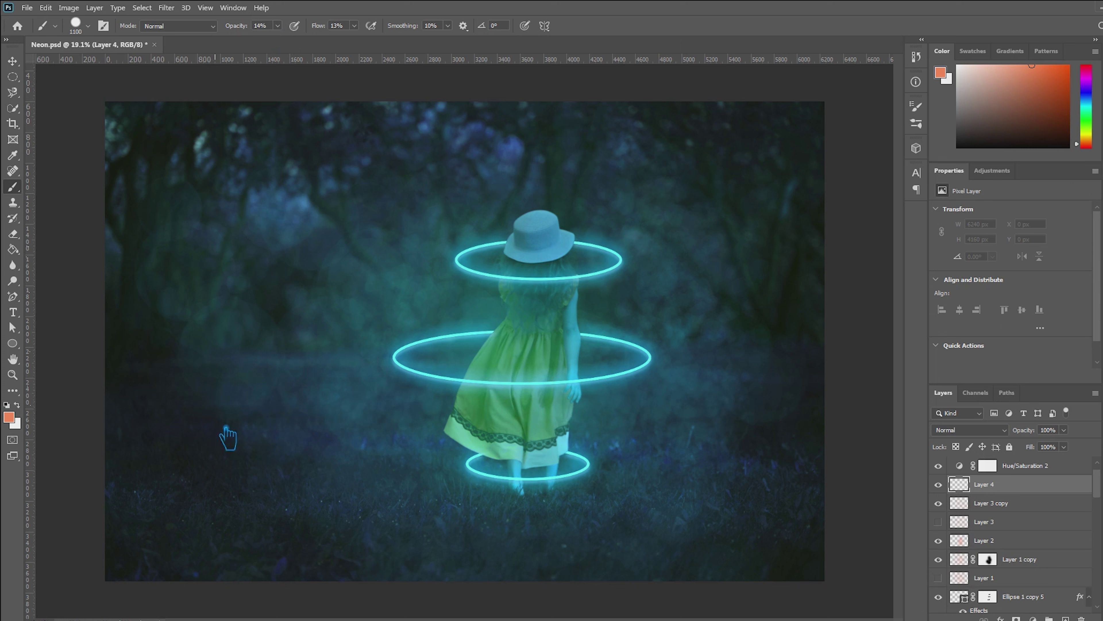
Try scattered 1100 px particles across the forest on Layer 4, compare before and after, and undo the strokes
drag(225, 427, 130, 544)
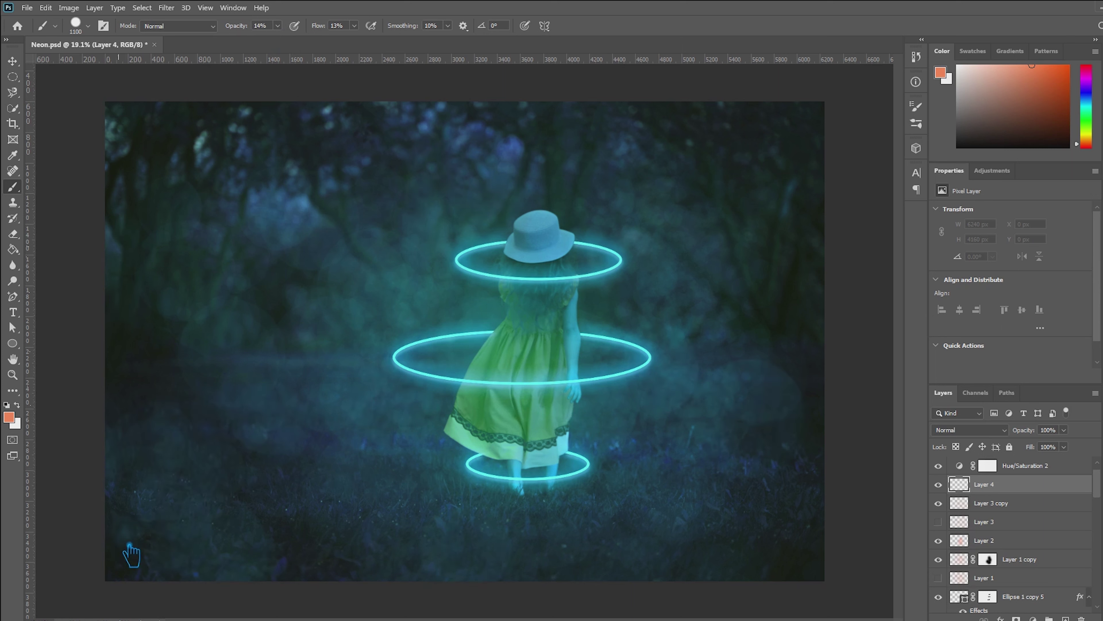
click(768, 191)
key(ctrl+z)
key(ctrl+shift+z)
key(ctrl+z)
key(ctrl+shift+z)
key(ctrl+z)
key(ctrl+z)
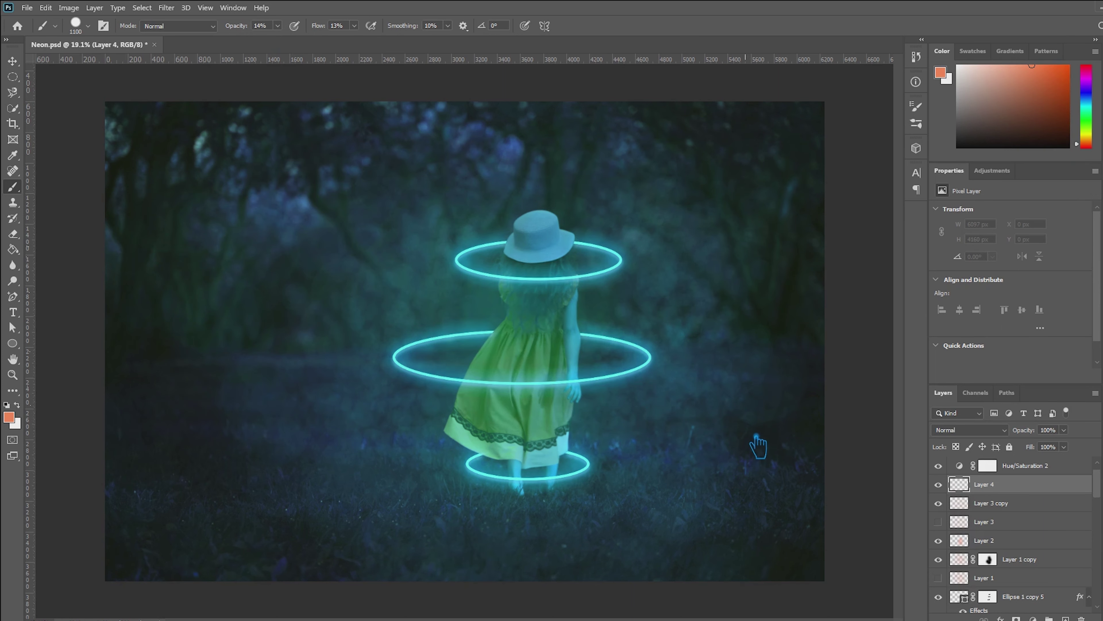
Reduce the brush to 600 px, scatter particles across the scene on Layer 4, and undo the excess stroke
key(bracketleft)
key(bracketleft)
key(bracketleft)
key(bracketleft)
key(bracketleft)
mouse_move(728, 175)
mouse_down()
mouse_move(718, 400)
mouse_move(192, 512)
mouse_move(177, 173)
mouse_move(291, 168)
mouse_up()
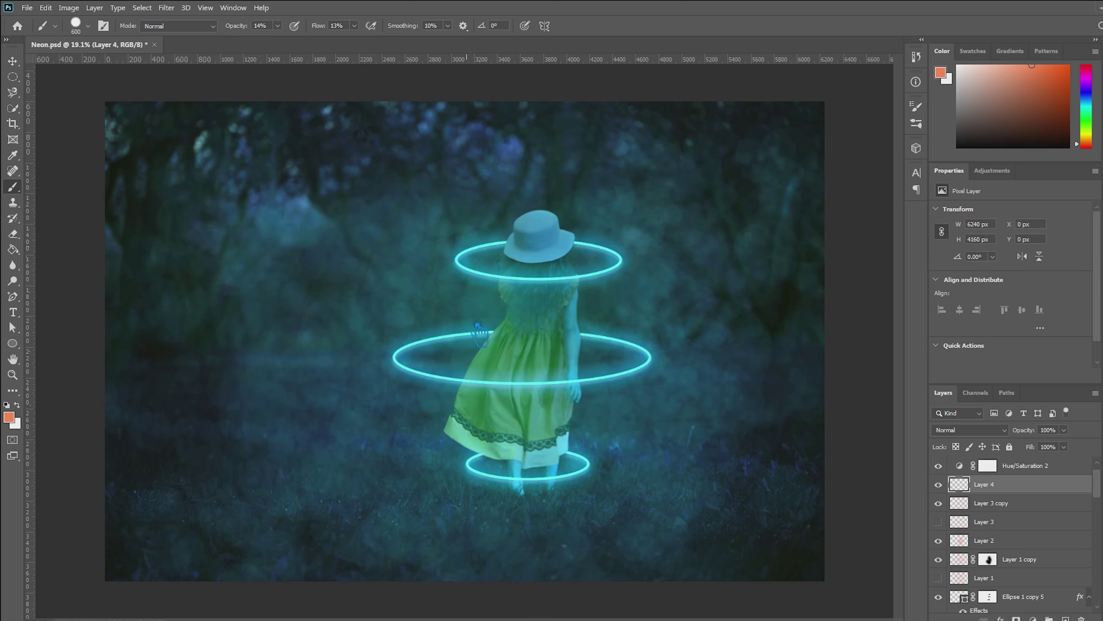
key(ctrl+z)
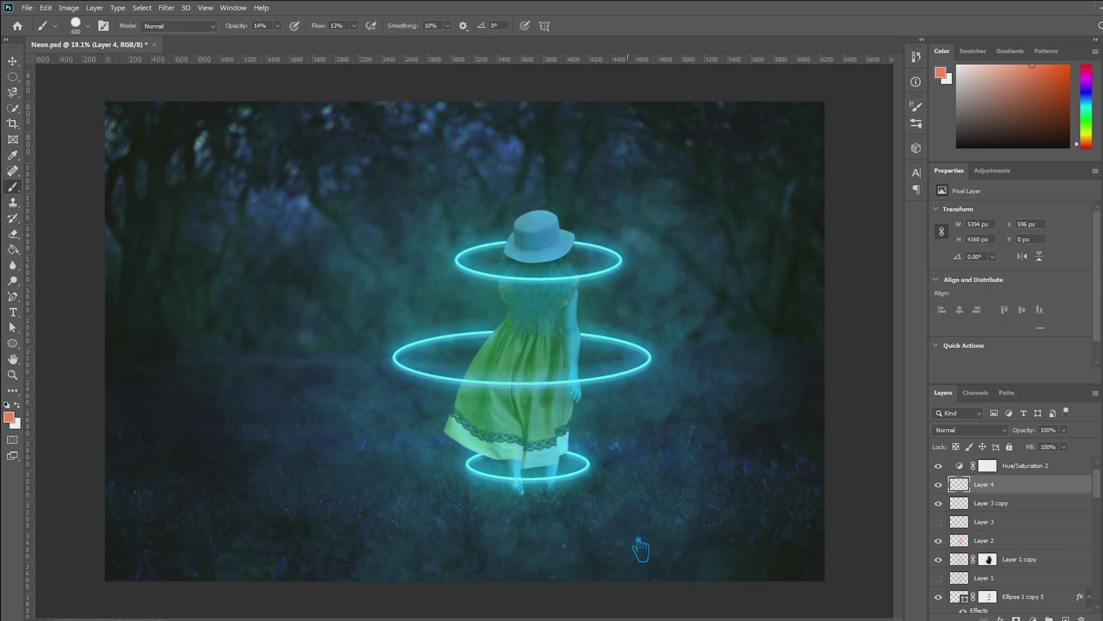
Open the fill adjustment of Layer 4
click(1064, 446)
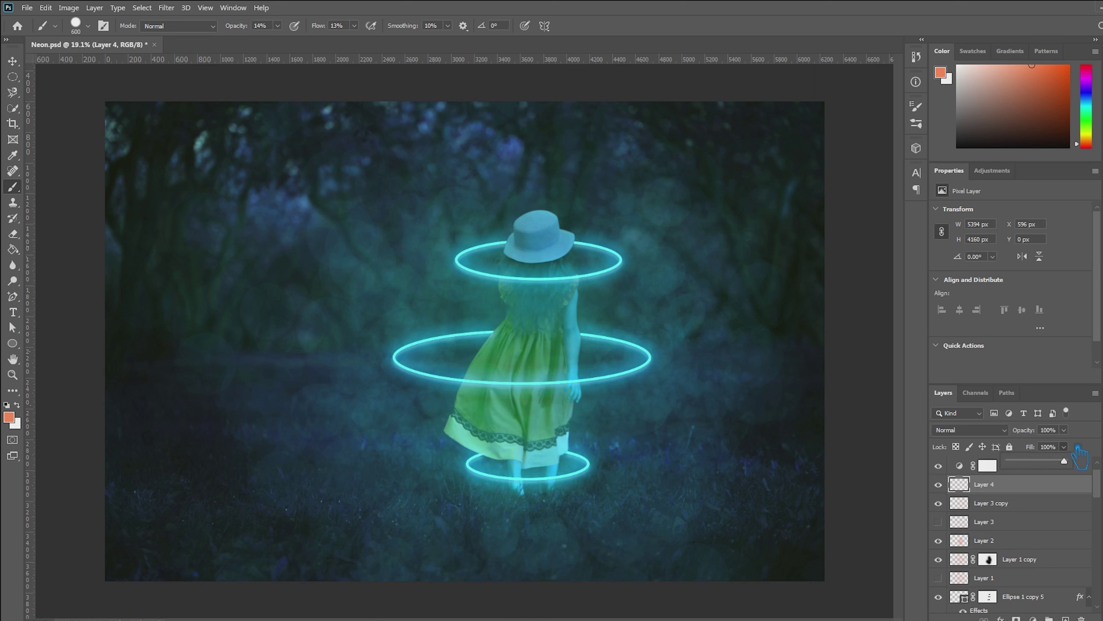